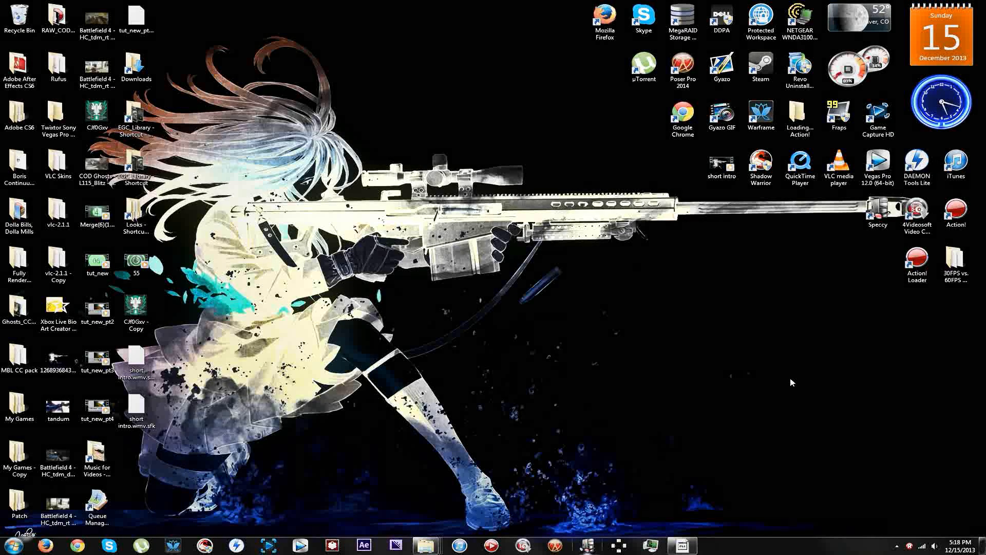
# Launch Vegas Pro 12 and adjust the system volume while it loads.
pyautogui.click(305, 546)
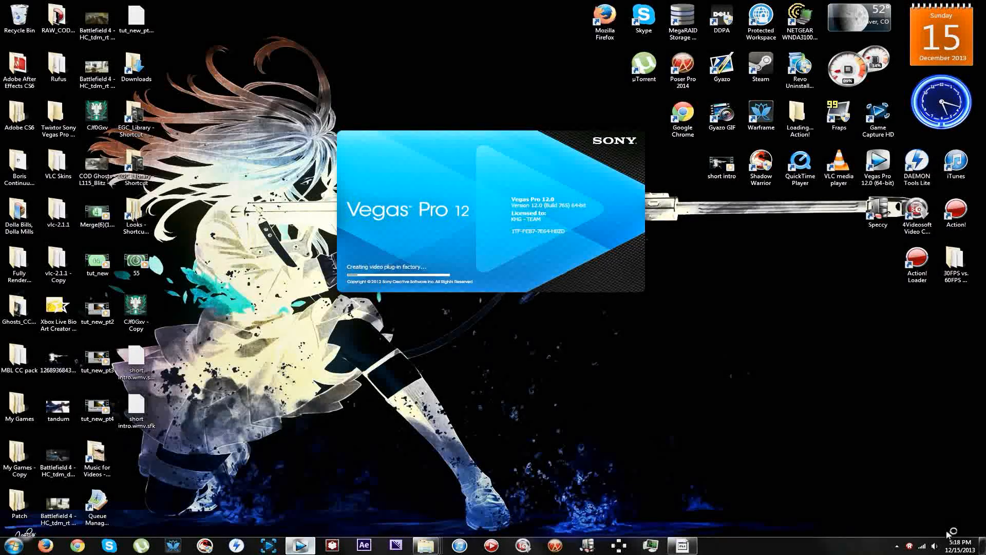
pyautogui.click(934, 546)
pyautogui.moveTo(933, 473); pyautogui.dragTo(938, 454)
pyautogui.click(812, 412)
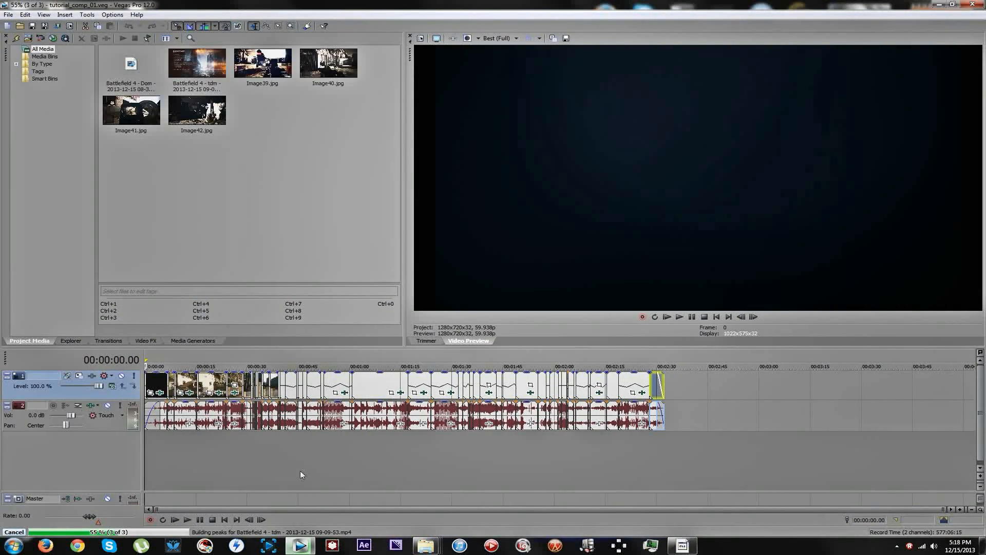
# Delete all video and audio events of the existing edit from the timeline.
pyautogui.click(367, 454)
pyautogui.click(527, 459)
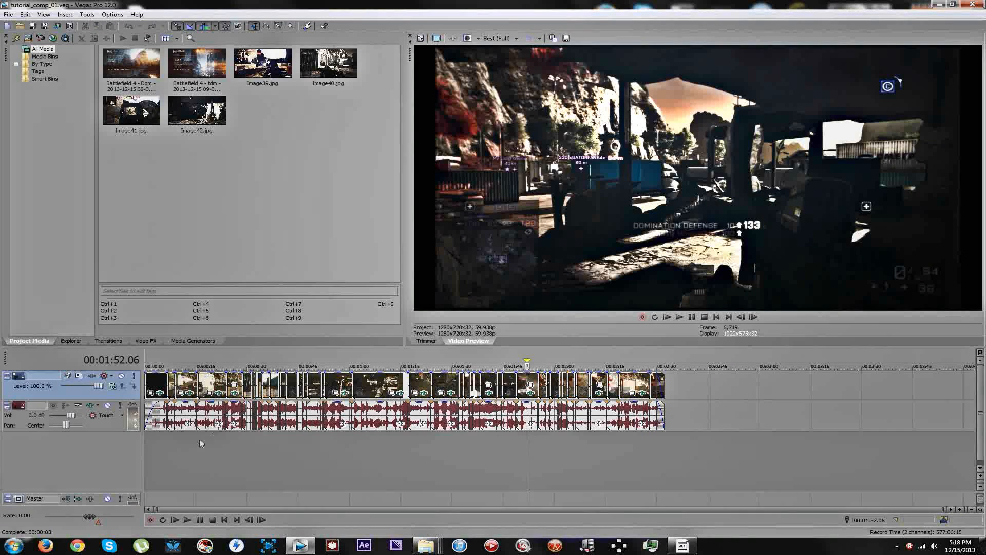
pyautogui.click(179, 461)
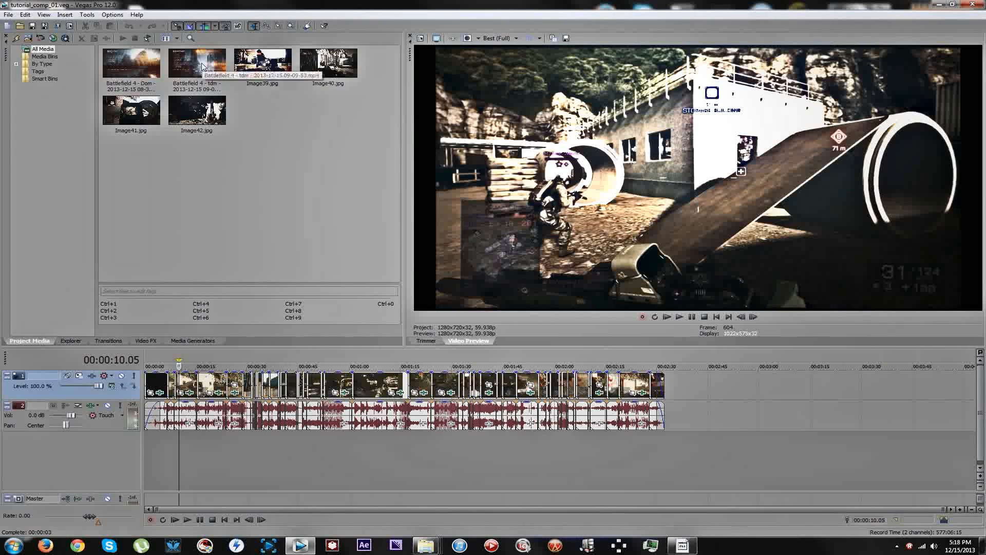
pyautogui.click(339, 465)
pyautogui.hotkey('ctrl', 'a')
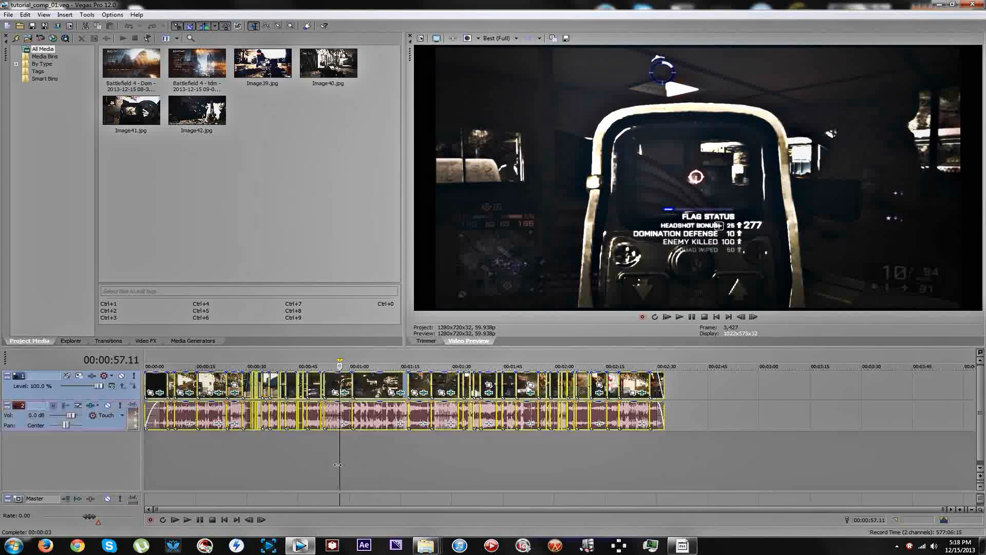
pyautogui.press('Delete')
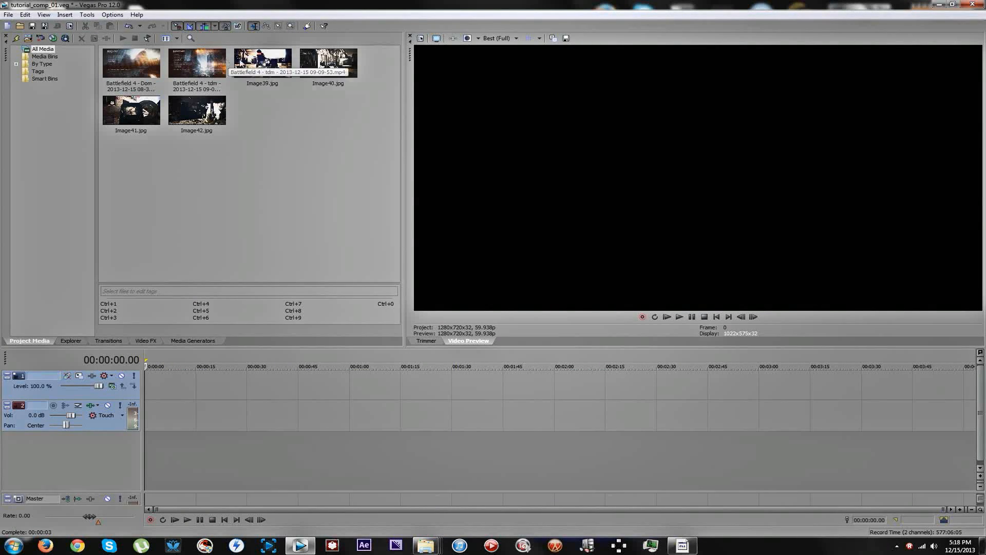
# Try out the Battlefield 4 - tdm clip at the start of the empty timeline.
pyautogui.click(214, 66)
pyautogui.moveTo(214, 66); pyautogui.dragTo(102, 372)
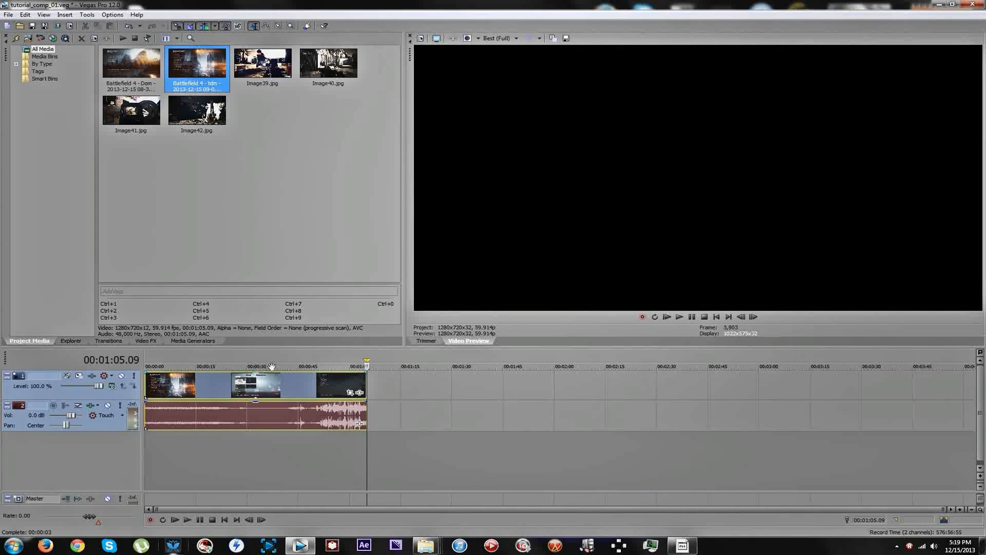
pyautogui.click(292, 385)
pyautogui.click(292, 385)
pyautogui.moveTo(293, 390); pyautogui.dragTo(326, 383)
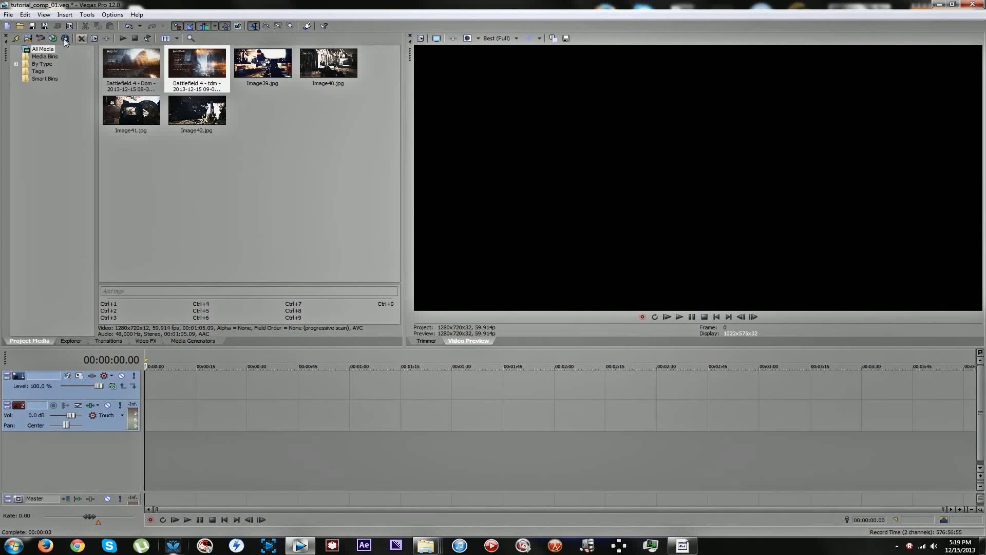
# Import the recording Battlefield 4 - HC_TDM Clip 1 from the My Videos folder into the project media.
pyautogui.click(4, 5)
pyautogui.click(56, 3)
pyautogui.moveTo(425, 546)
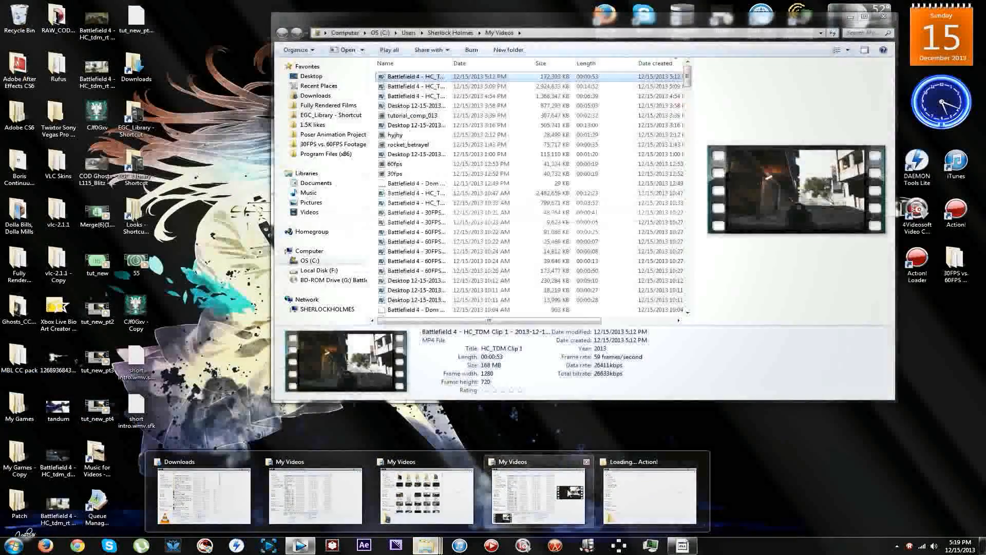
pyautogui.click(538, 495)
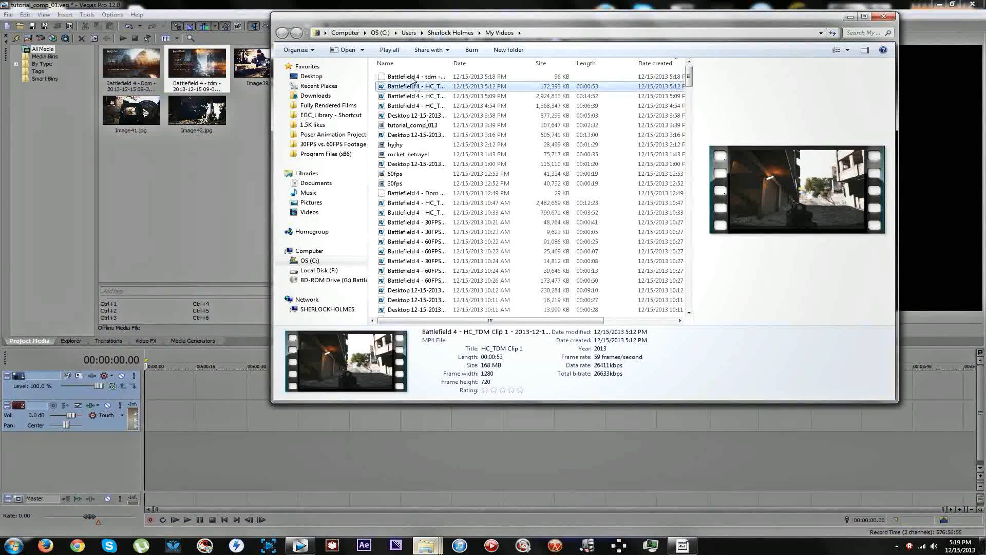
pyautogui.moveTo(411, 86); pyautogui.dragTo(225, 210)
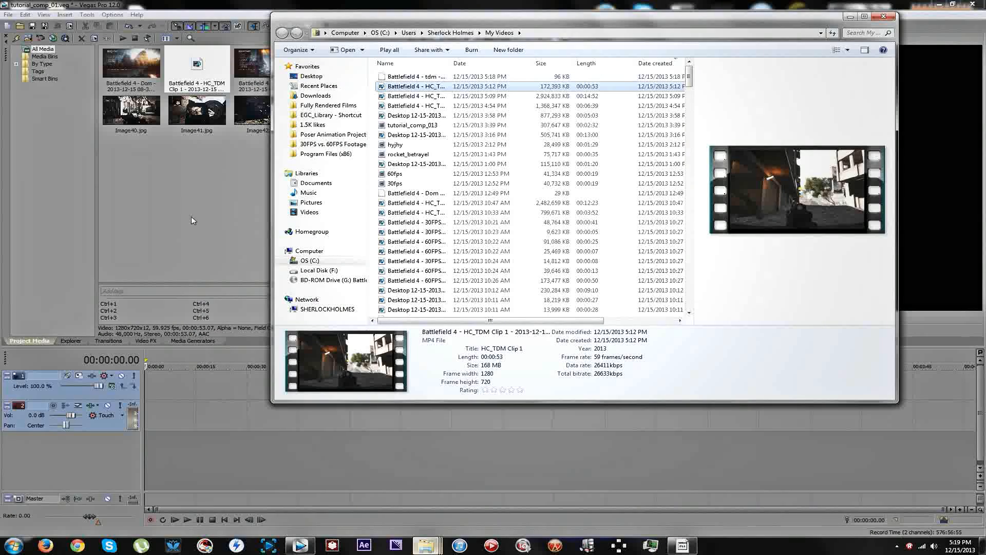
# Open the HC_TDM Clip 1 recording in the Trimmer and scrub through it.
pyautogui.rightClick(204, 62)
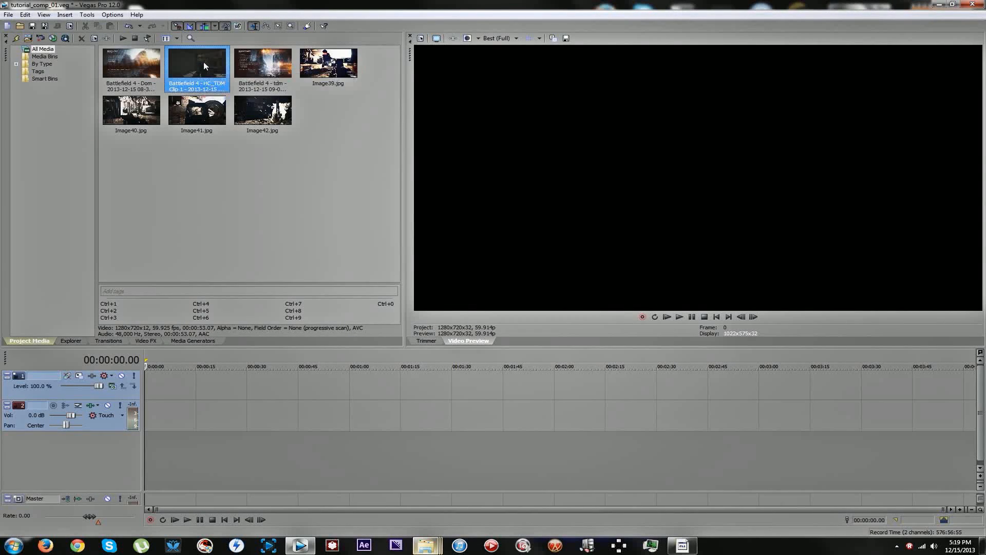
pyautogui.click(228, 66)
pyautogui.moveTo(520, 304); pyautogui.dragTo(599, 303)
pyautogui.moveTo(518, 304); pyautogui.dragTo(487, 304)
pyautogui.click(463, 304)
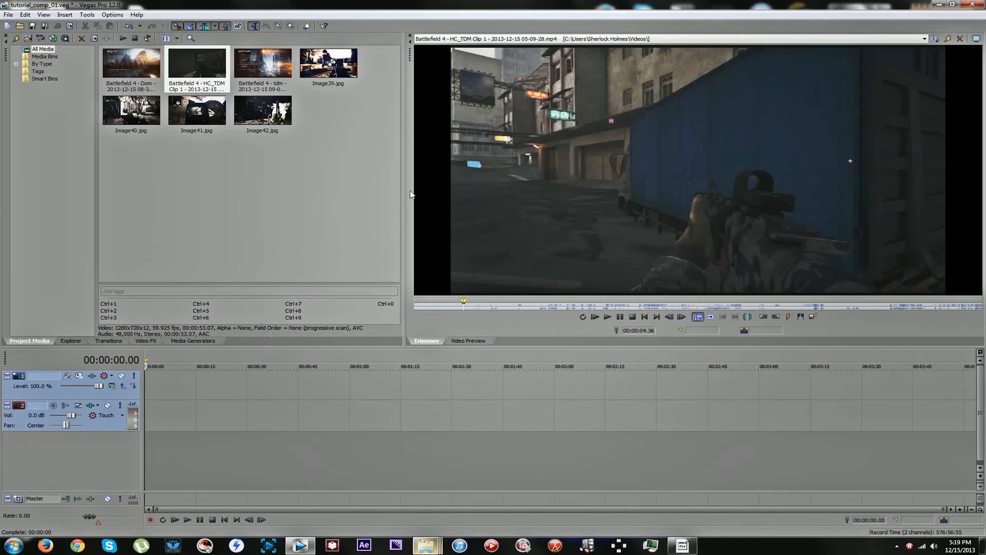
# Place HC_TDM Clip 1 at the timeline start; disable resampling, enable Reduce interlace flicker and turn off Maintain aspect ratio for its video event.
pyautogui.moveTo(197, 64); pyautogui.dragTo(165, 414)
pyautogui.click(154, 395)
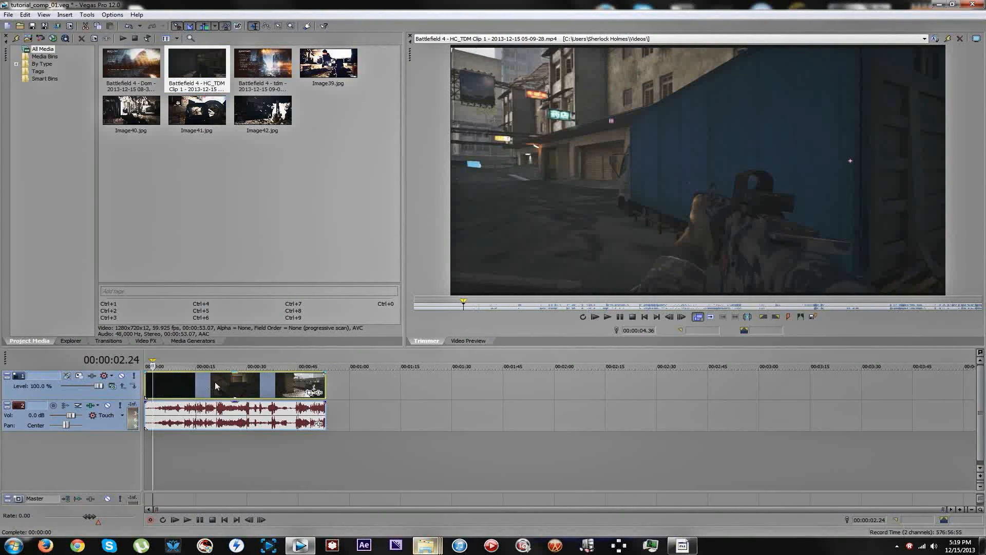
pyautogui.rightClick(216, 381)
pyautogui.click(314, 376)
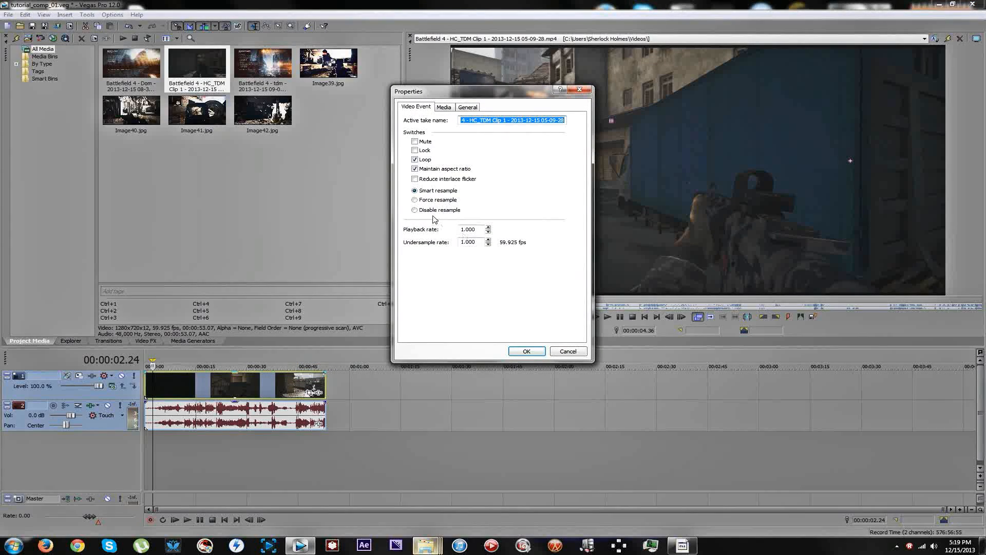
pyautogui.click(434, 212)
pyautogui.click(415, 179)
pyautogui.click(415, 169)
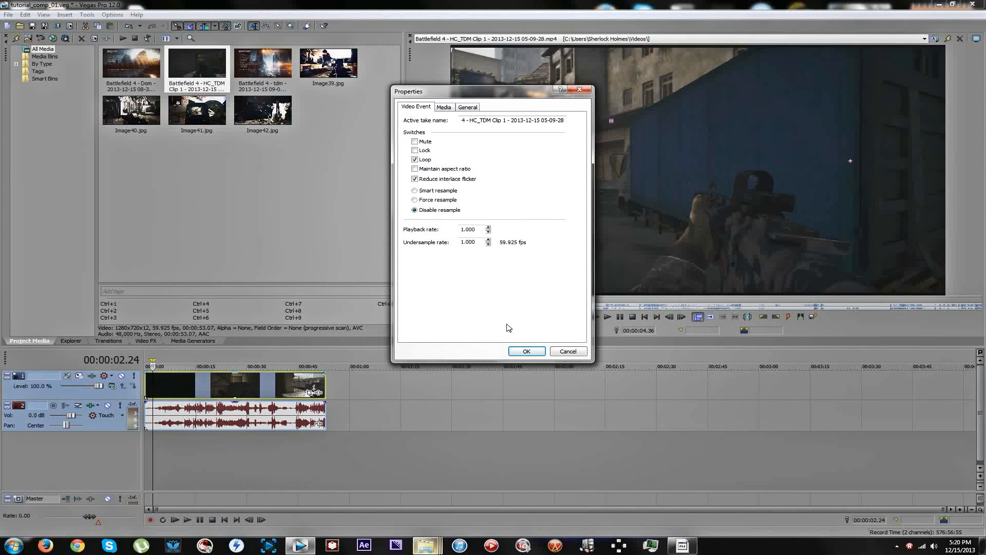
pyautogui.click(524, 350)
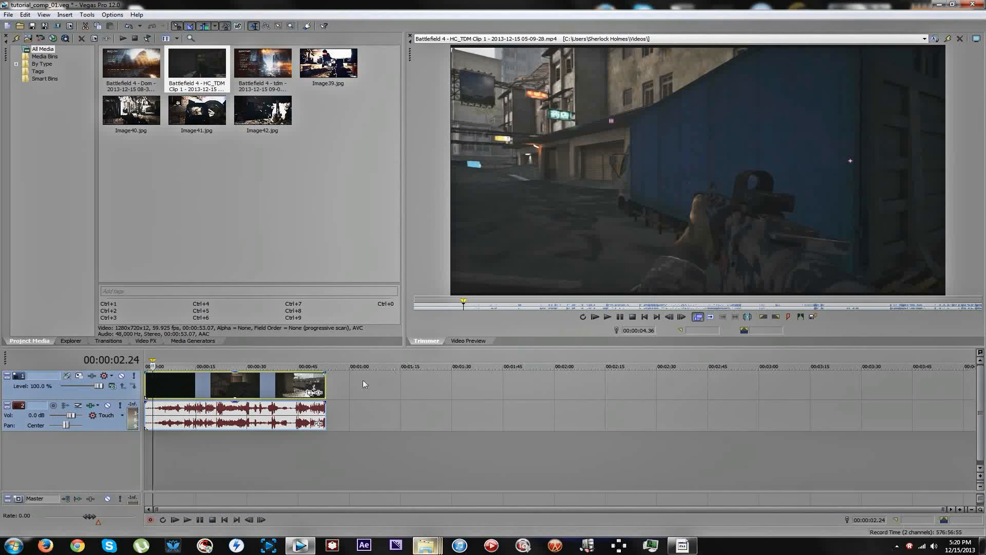
# Examine the footage at several points of the timeline in the Video Preview.
pyautogui.click(220, 392)
pyautogui.click(273, 384)
pyautogui.click(265, 385)
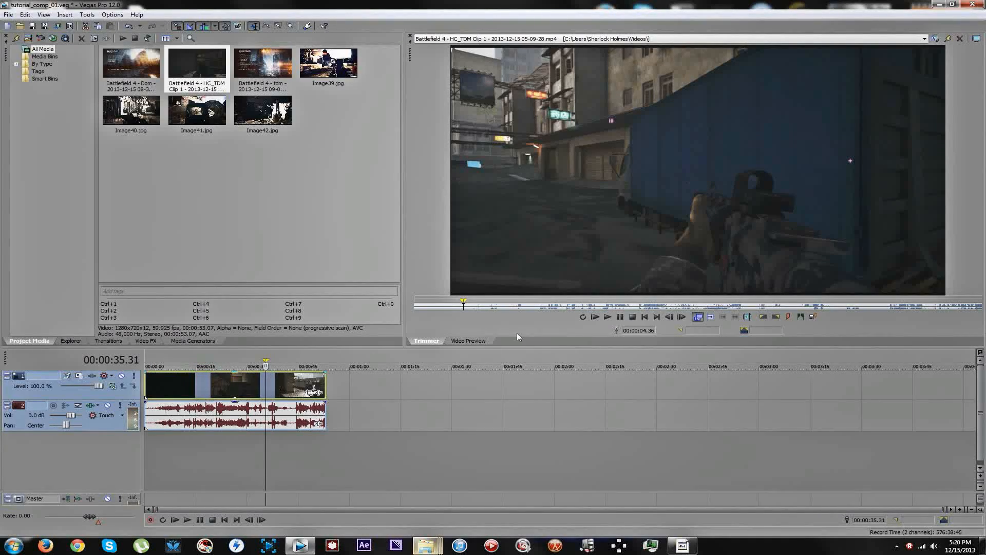
pyautogui.click(468, 340)
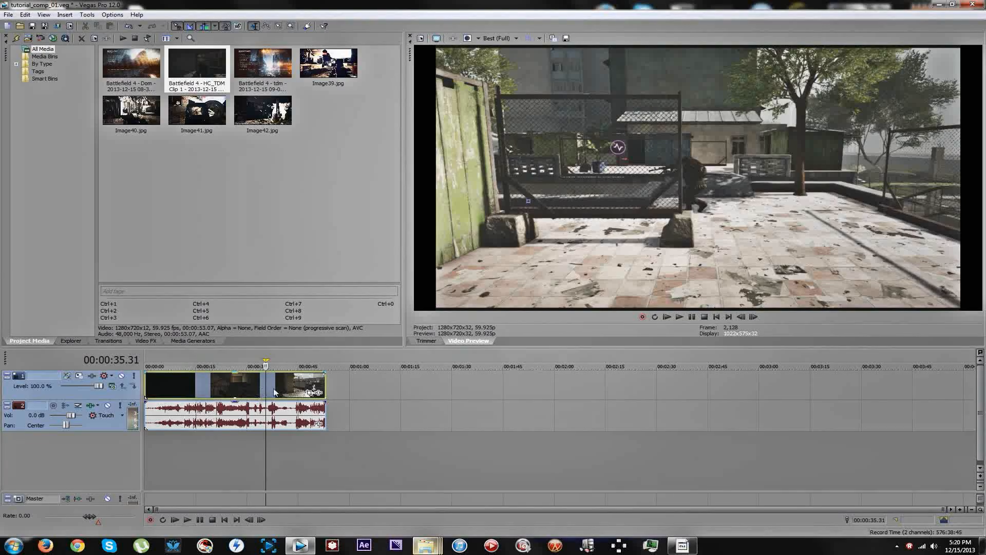
pyautogui.click(184, 385)
pyautogui.moveTo(184, 385); pyautogui.dragTo(209, 383)
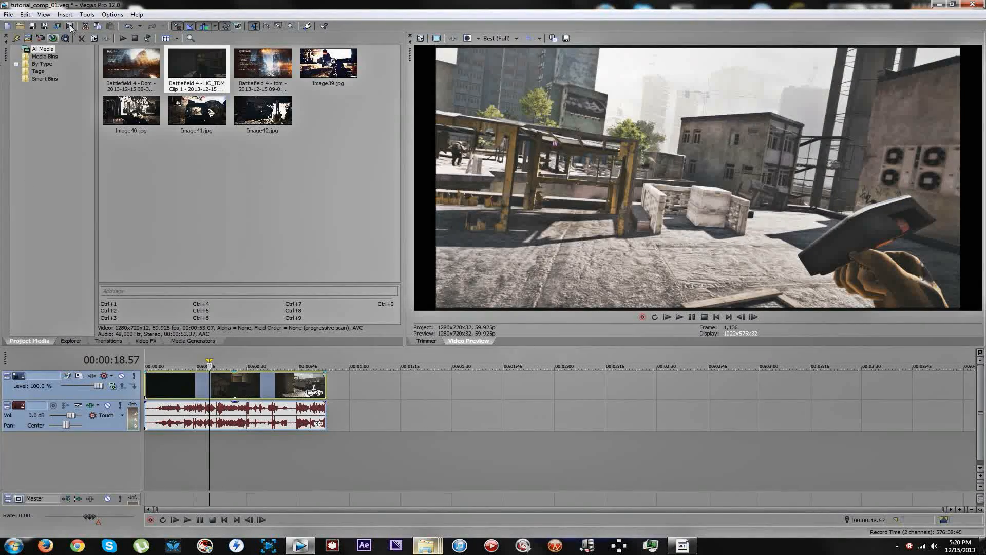
# Open the project's video properties.
pyautogui.click(25, 14)
pyautogui.moveTo(8, 15)
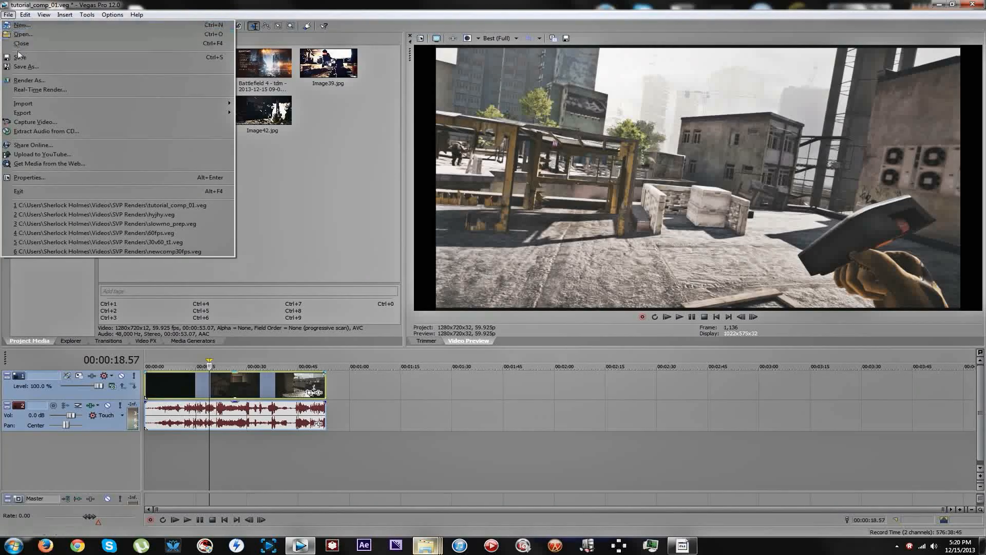
pyautogui.click(49, 179)
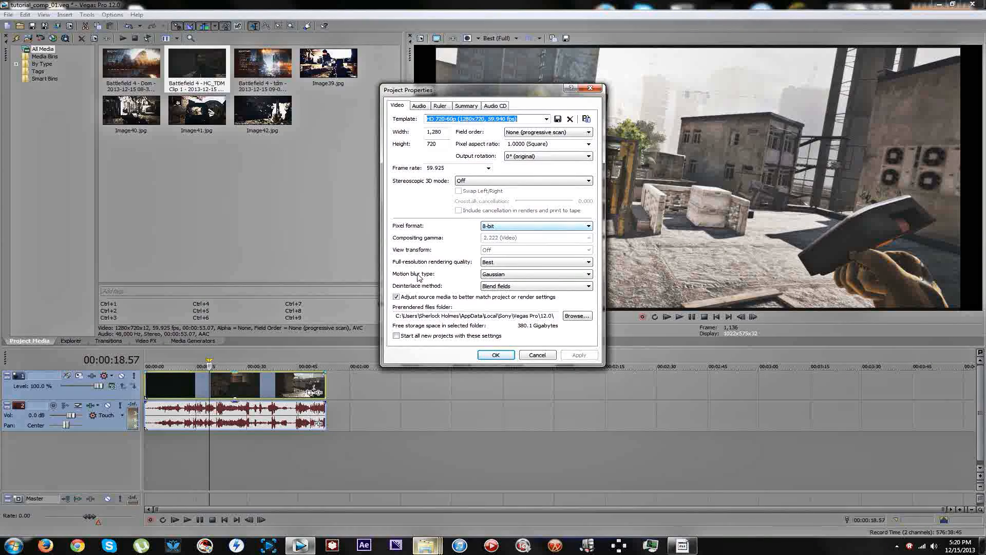
# Try None and Interpolate fields as the project's deinterlace method, applying each one.
pyautogui.click(502, 286)
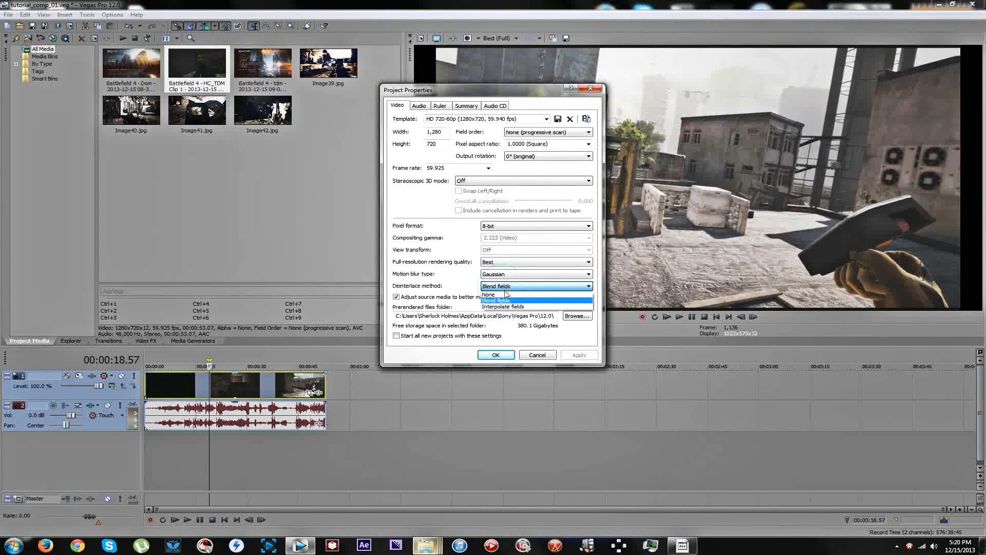
pyautogui.click(501, 294)
pyautogui.click(579, 355)
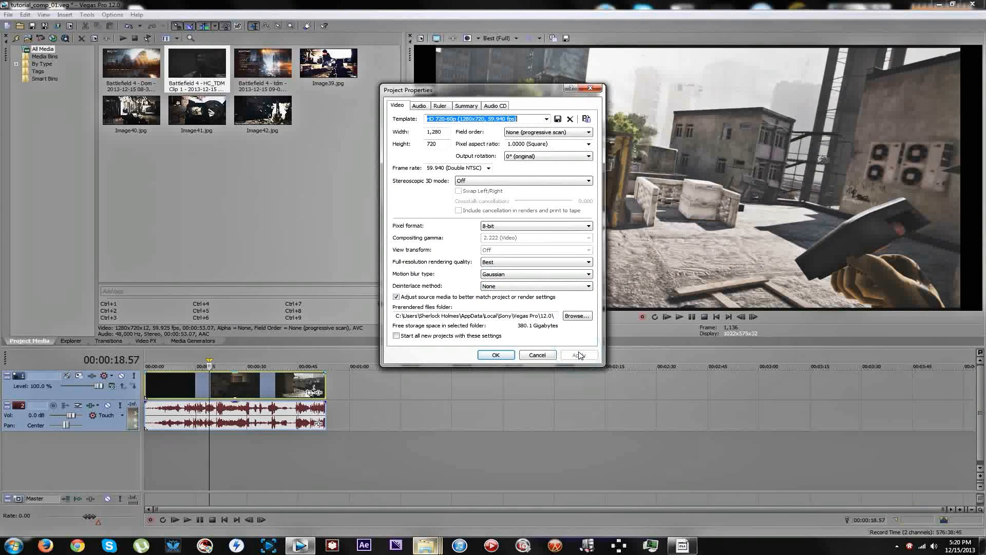
pyautogui.click(516, 286)
pyautogui.click(503, 306)
pyautogui.click(579, 354)
# Set the project's deinterlace method to Blend fields and confirm the project properties.
pyautogui.click(518, 286)
pyautogui.click(536, 300)
pyautogui.click(577, 355)
pyautogui.click(504, 355)
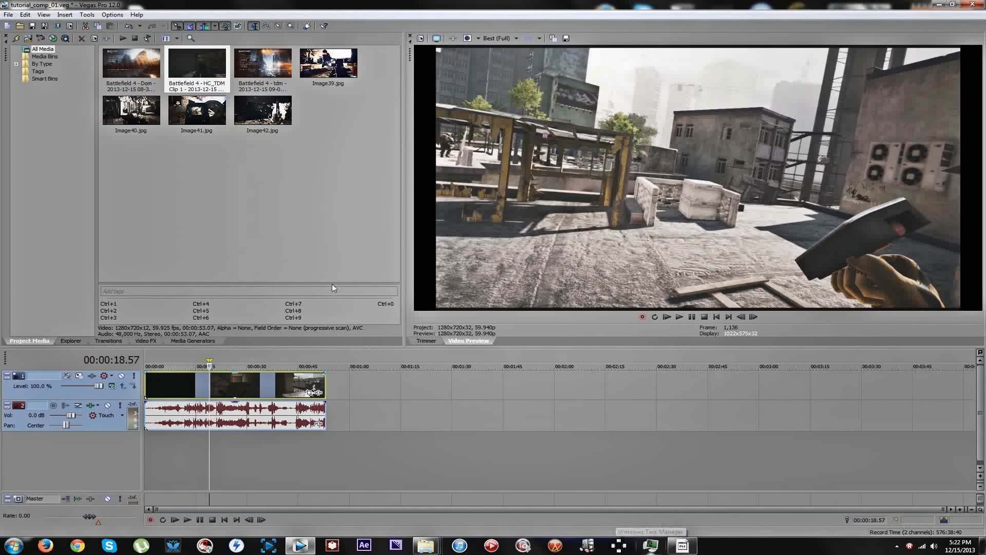
# Try the Battlefield 4 - Dom clip on the timeline behind the first clip, scrub through it and delete it.
pyautogui.click(240, 380)
pyautogui.moveTo(241, 378)
pyautogui.mouseDown()
pyautogui.moveTo(228, 378)
pyautogui.moveTo(256, 379)
pyautogui.mouseUp()
pyautogui.moveTo(127, 67); pyautogui.dragTo(501, 380)
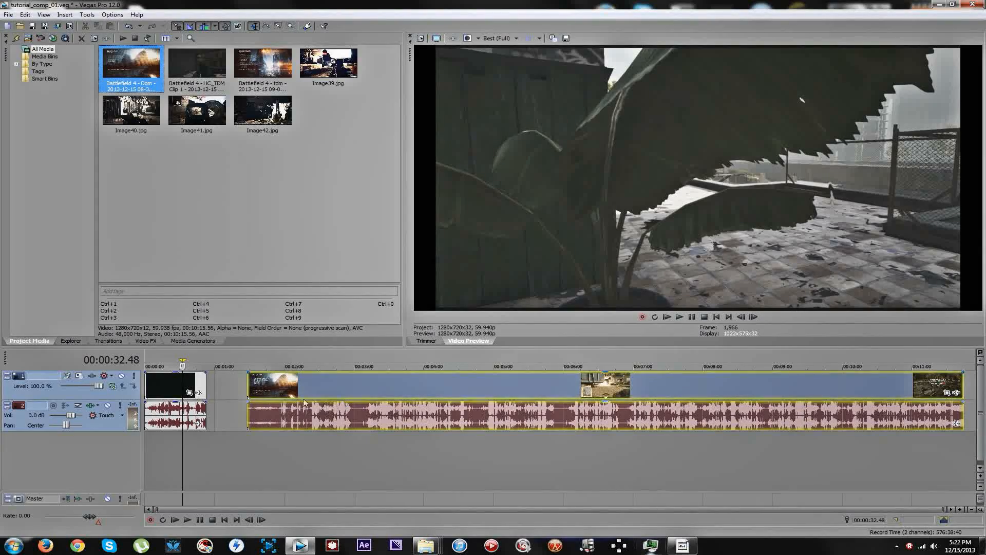
pyautogui.click(264, 385)
pyautogui.click(364, 386)
pyautogui.click(537, 389)
pyautogui.moveTo(424, 389); pyautogui.dragTo(446, 385)
pyautogui.click(532, 384)
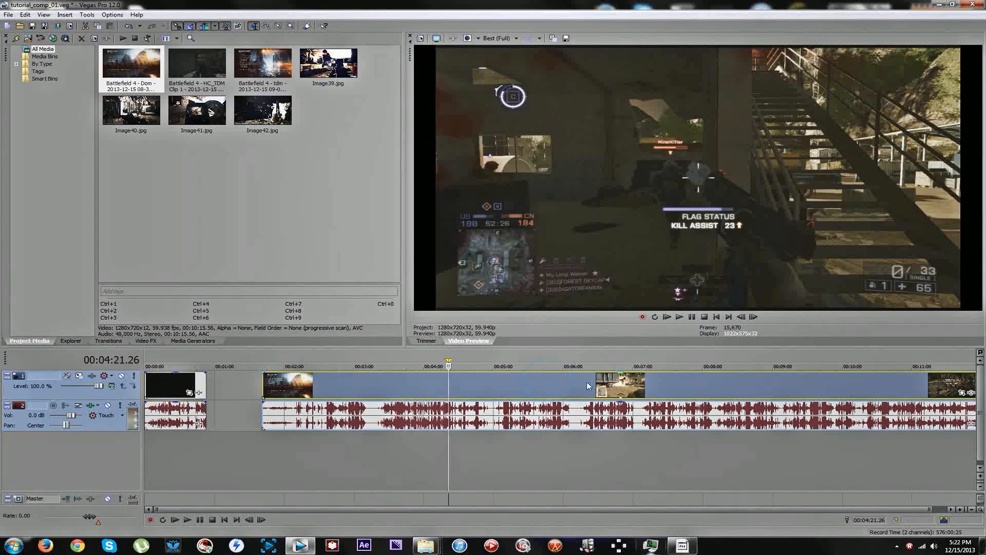
pyautogui.press('Delete')
# Add the third-party Magic Bullet Looks effect to the remaining clip and open its look editor on the frame at 00:00:20.45.
pyautogui.click(170, 389)
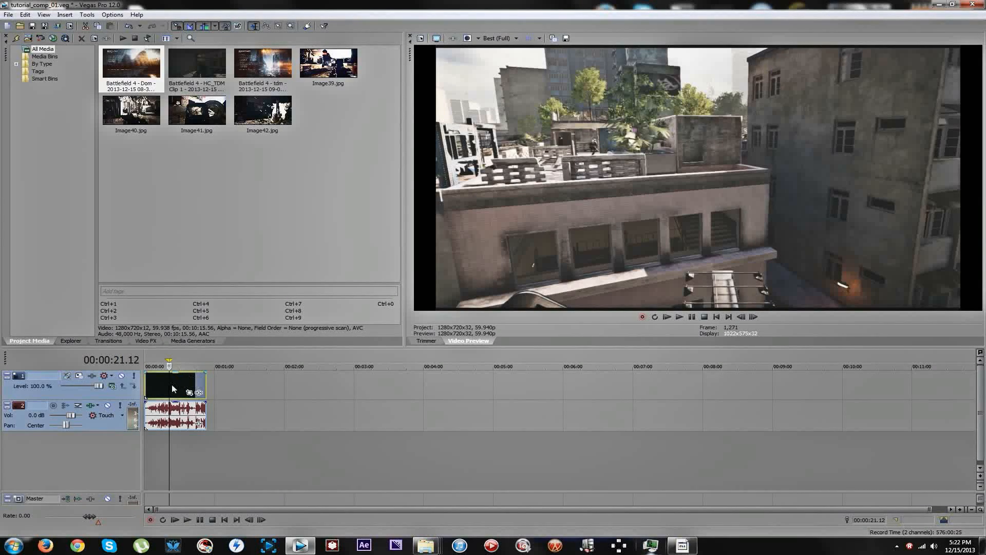
pyautogui.click(174, 388)
pyautogui.click(170, 386)
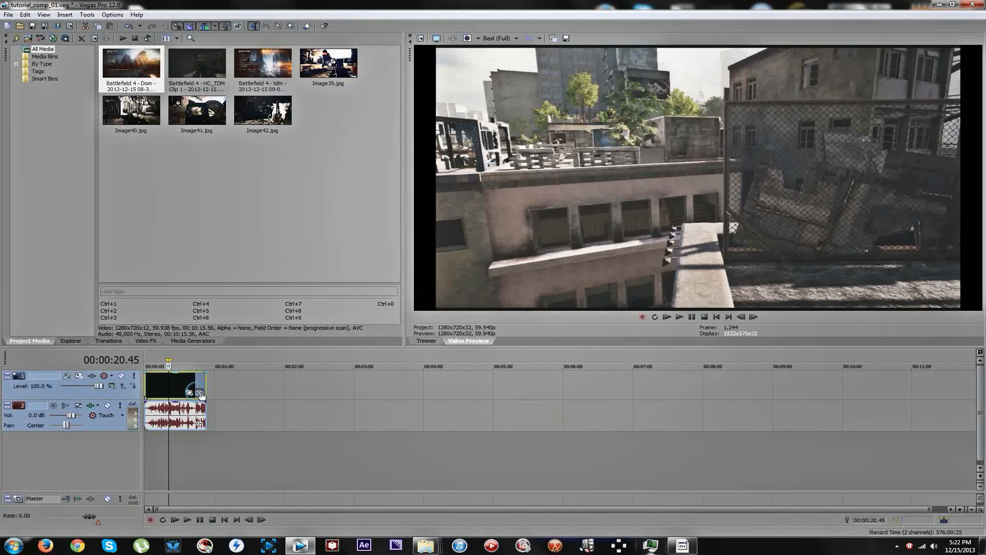
pyautogui.click(190, 392)
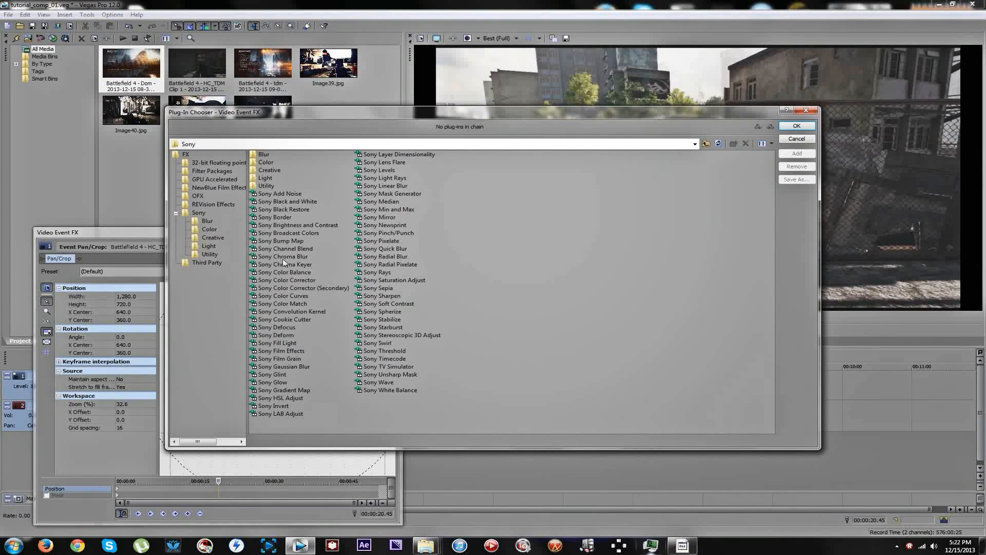
pyautogui.click(176, 212)
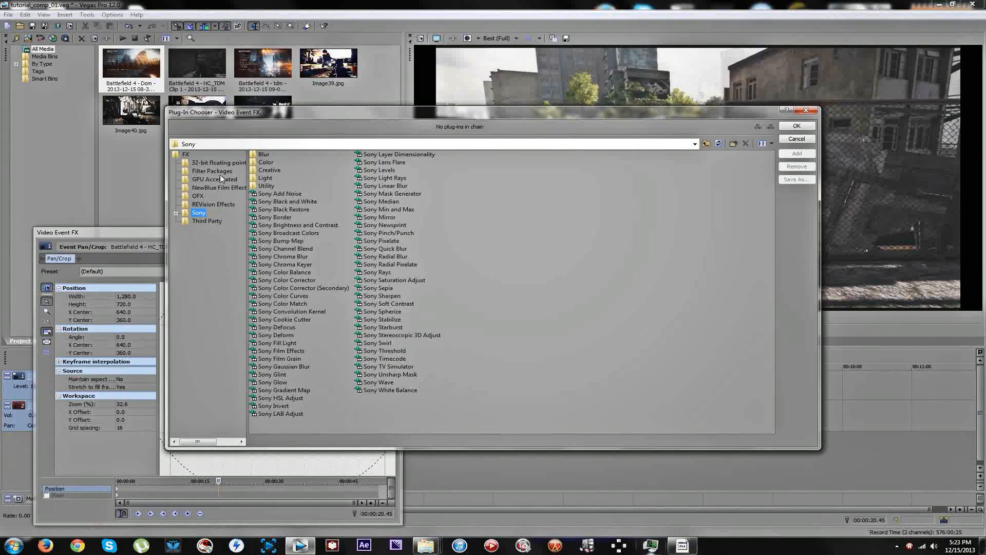
pyautogui.click(207, 220)
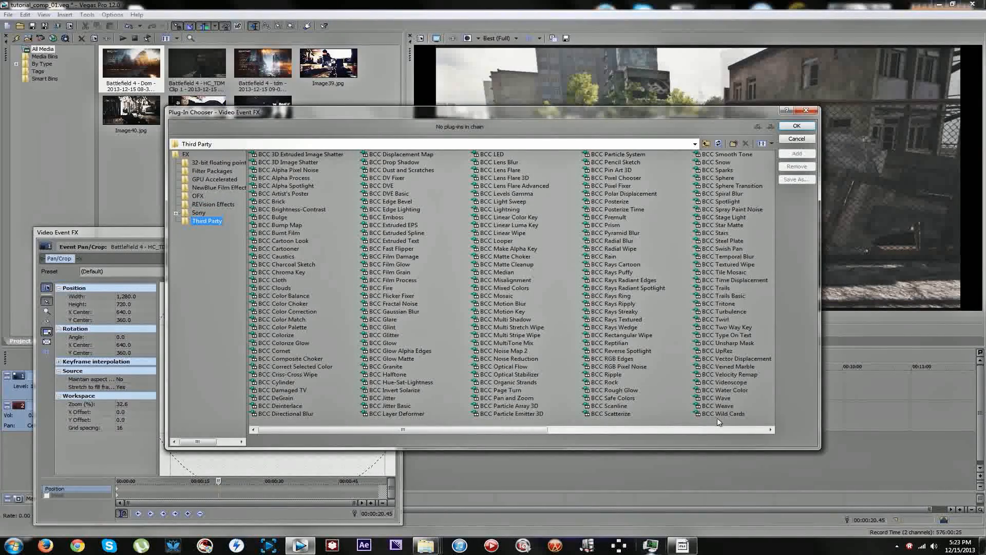
pyautogui.click(718, 430)
pyautogui.doubleClick(506, 194)
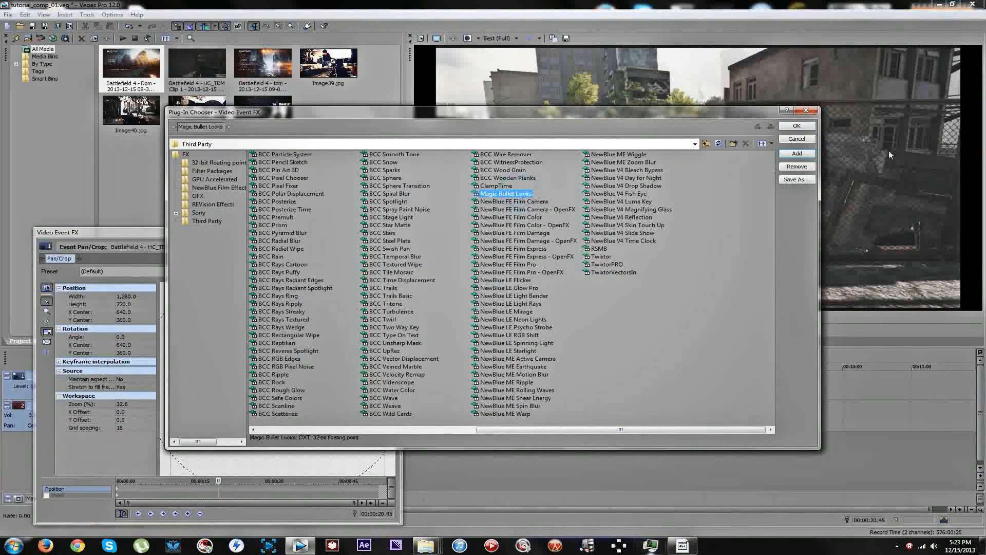
pyautogui.click(797, 127)
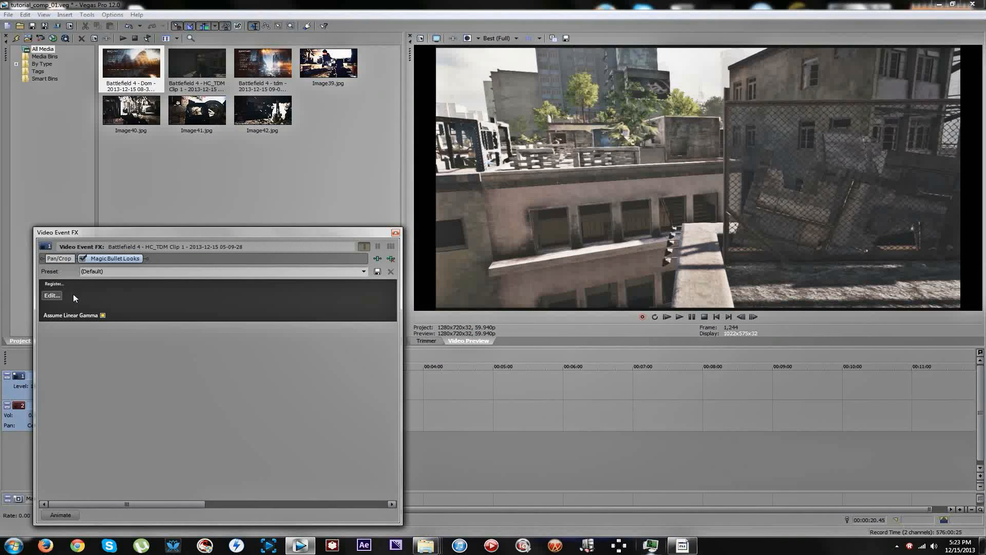
pyautogui.click(51, 295)
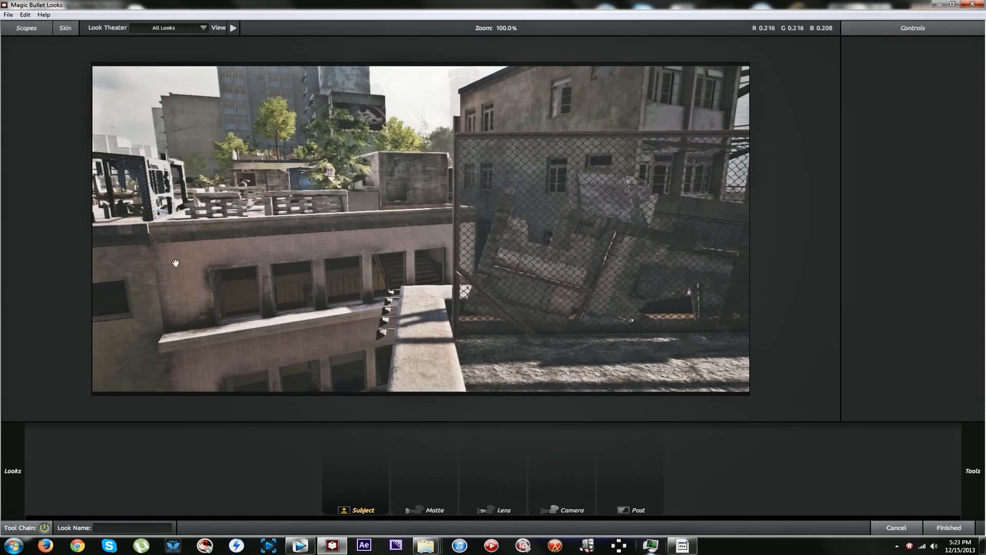
# Browse the preset looks and try look 2 of the Dubzy's CC group on the frame.
pyautogui.moveTo(2, 270)
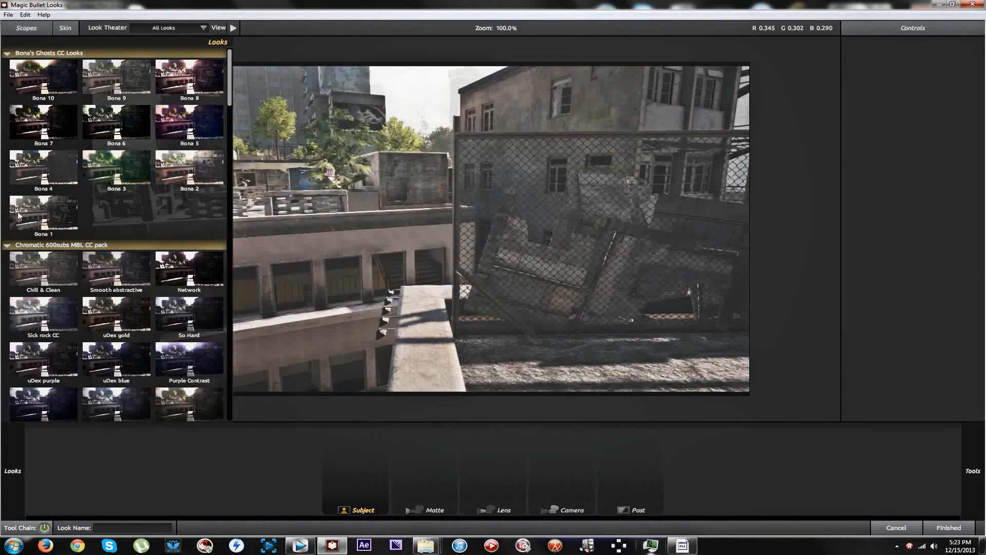
pyautogui.scroll(-1, 110, 311)
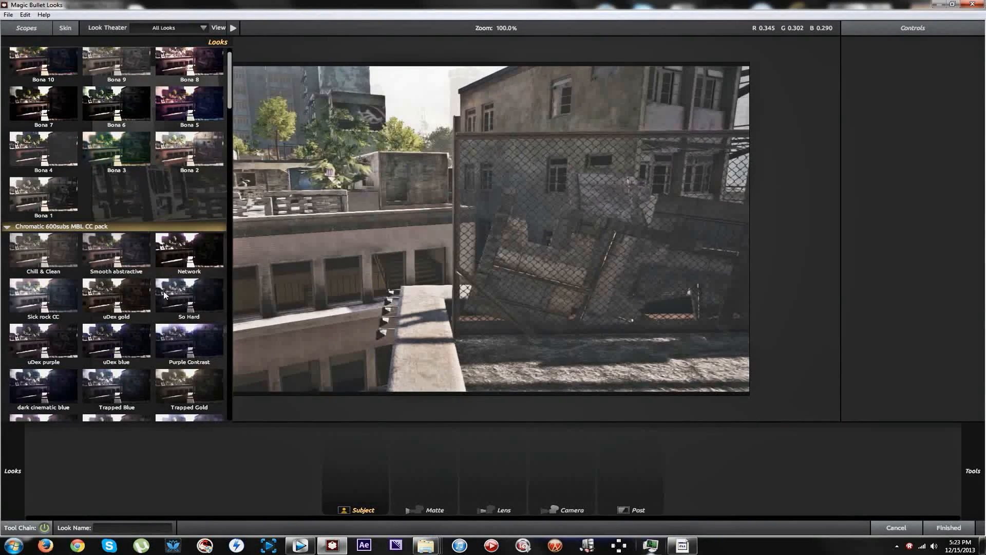
pyautogui.scroll(-10, 165, 294)
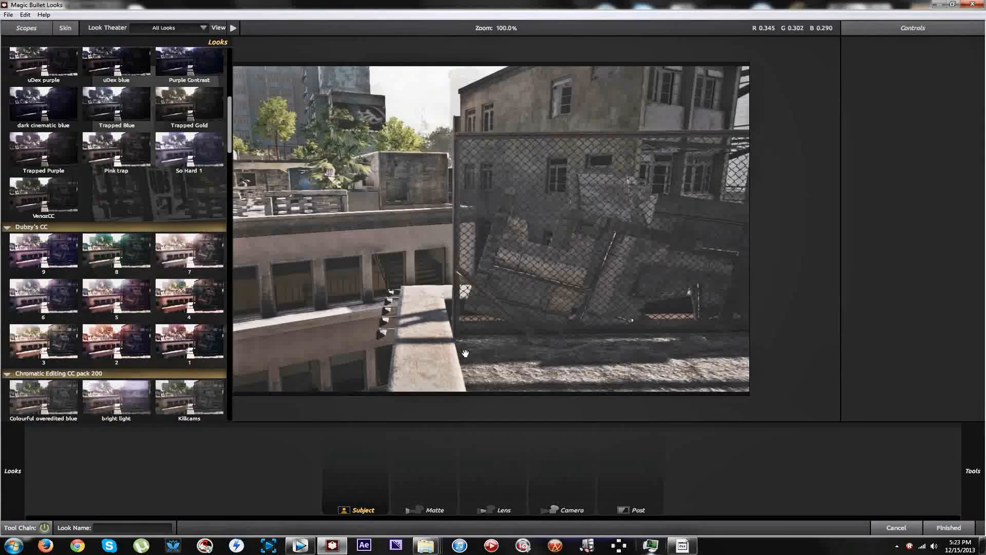
pyautogui.moveTo(16, 319)
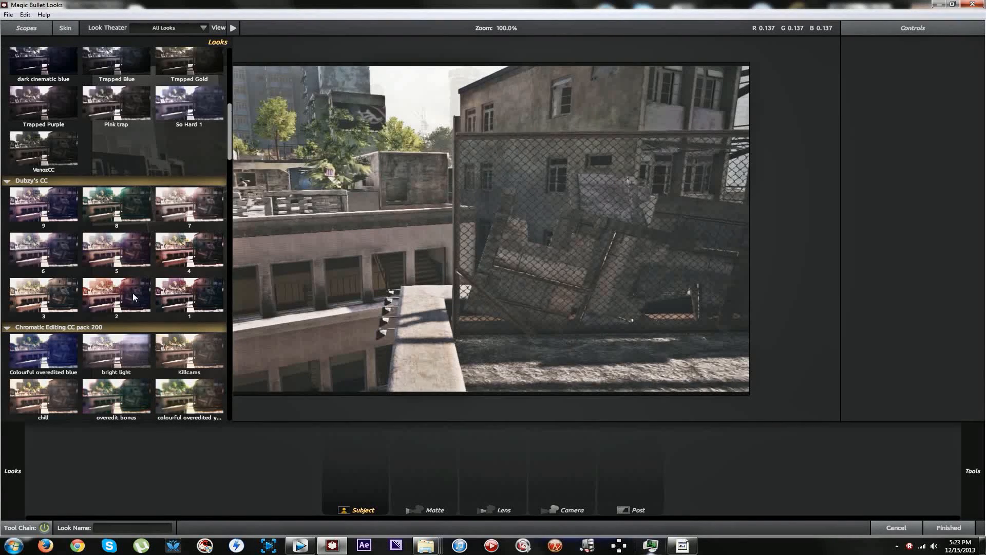
pyautogui.click(128, 292)
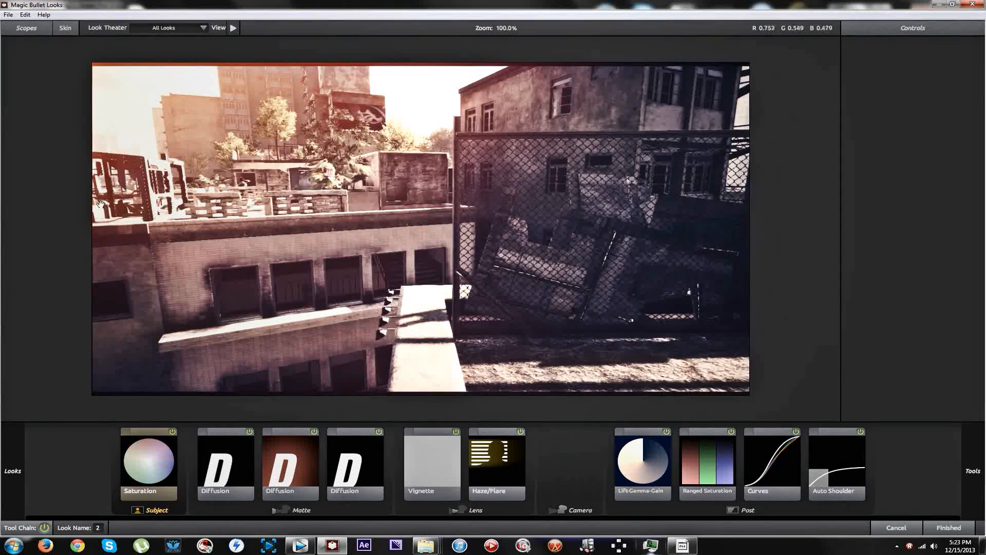
# Browse the Chromatic Editing CC pack 200 and Color Correction Pack looks and try TGN Virus 6 on the frame.
pyautogui.moveTo(3, 304)
pyautogui.scroll(-3, 94, 297)
pyautogui.scroll(-1, 95, 297)
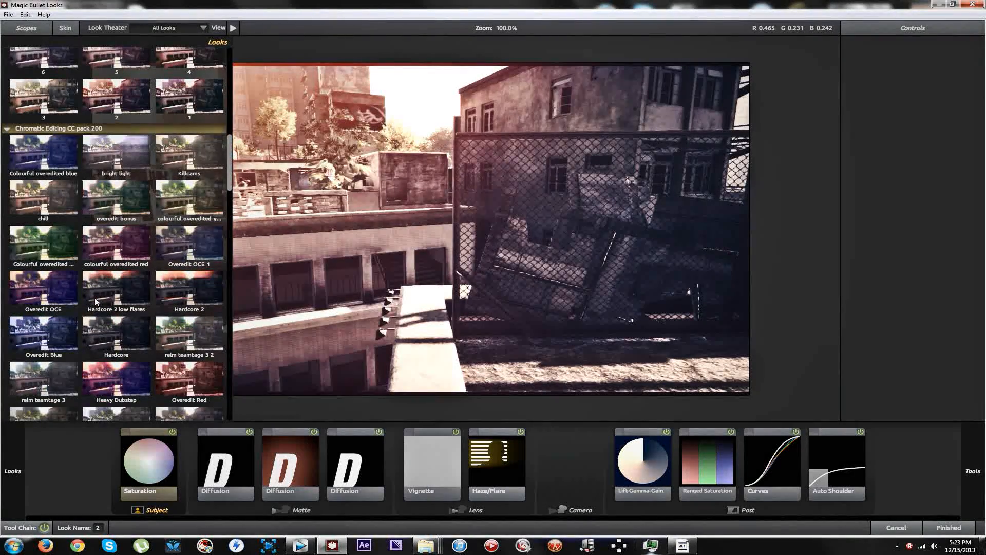
pyautogui.scroll(-3, 99, 294)
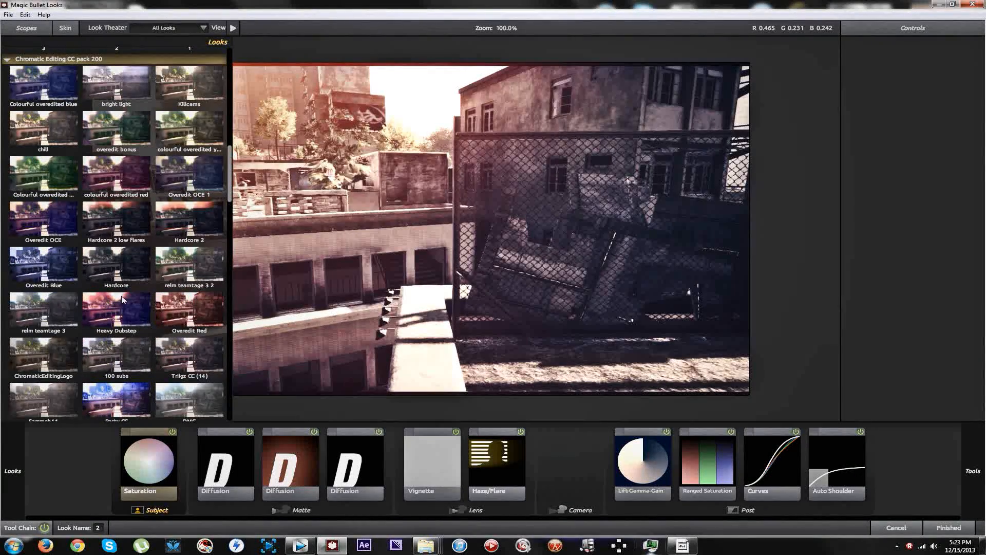
pyautogui.scroll(-4, 147, 347)
pyautogui.scroll(-3, 151, 335)
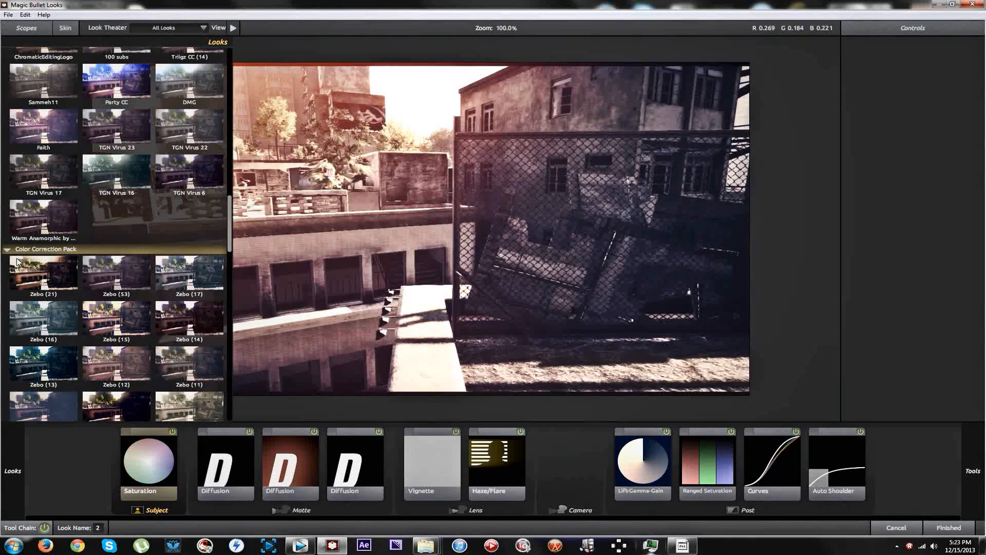
pyautogui.scroll(-3, 112, 282)
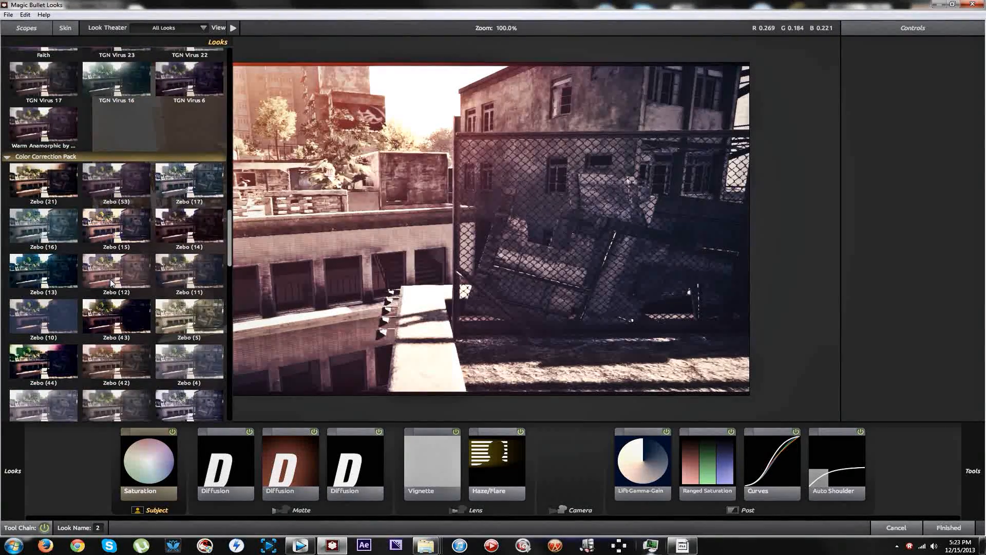
pyautogui.scroll(-1, 112, 282)
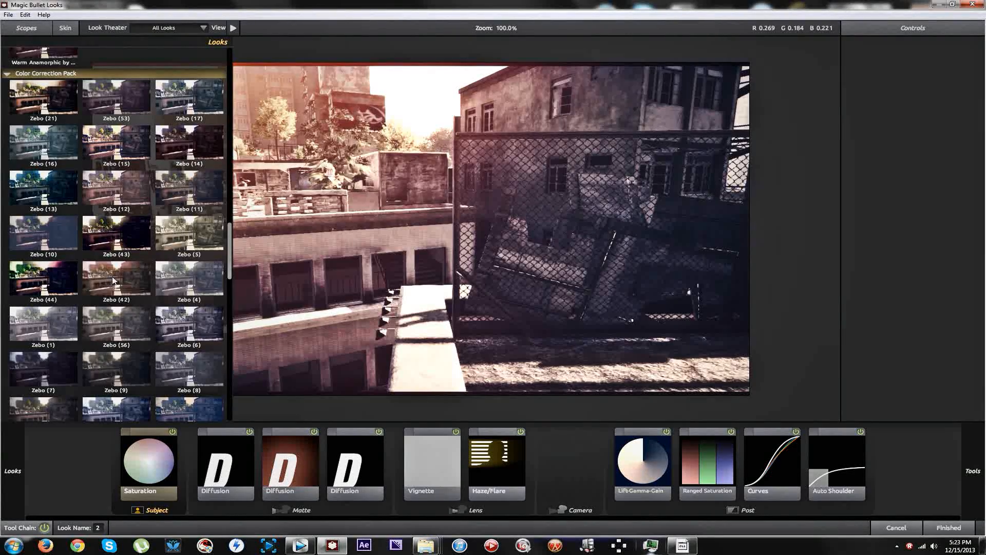
pyautogui.scroll(6, 113, 280)
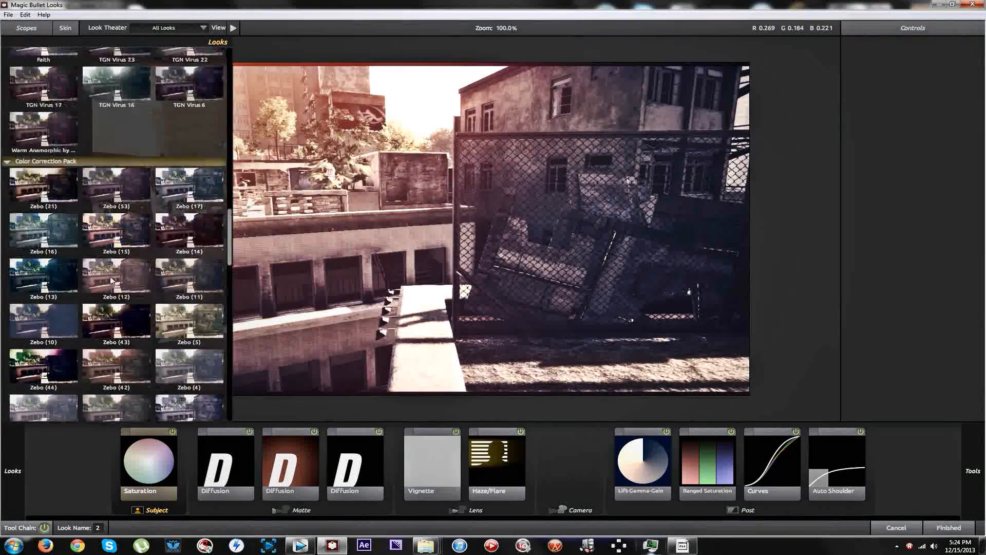
pyautogui.scroll(2, 111, 280)
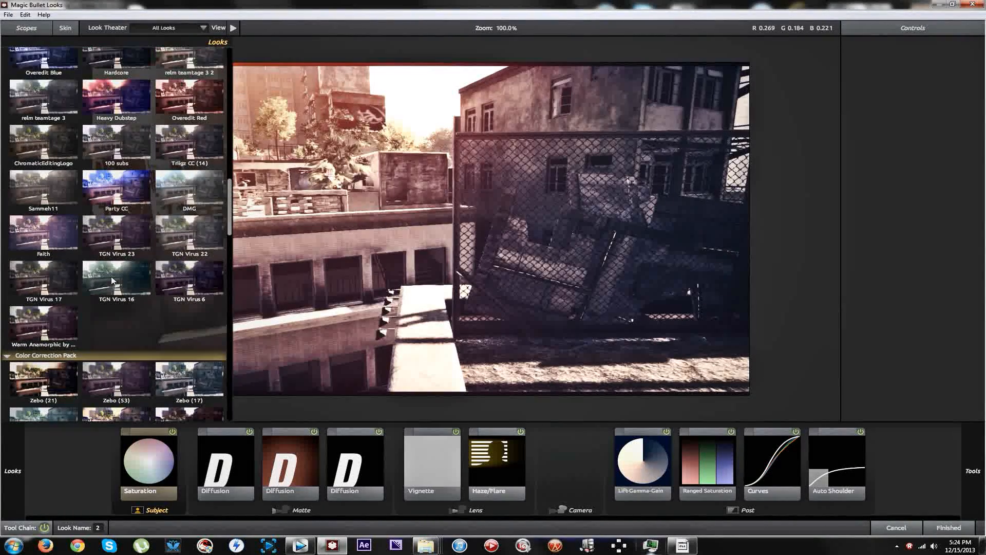
pyautogui.click(190, 277)
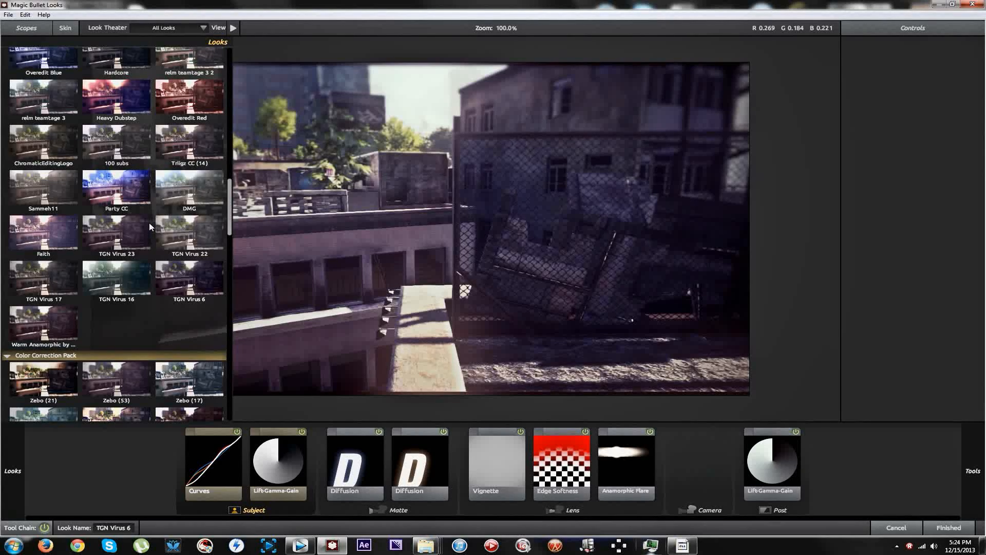
# Go back to the Dubzy's CC group and try its look 1 on the frame.
pyautogui.scroll(1, 147, 212)
pyautogui.scroll(1, 149, 213)
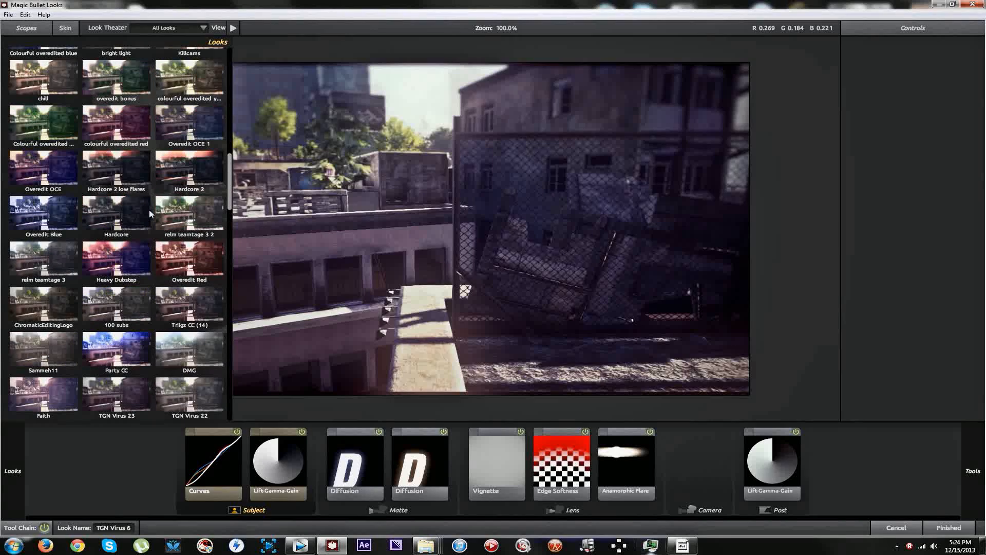
pyautogui.scroll(1, 157, 204)
pyautogui.scroll(1, 158, 204)
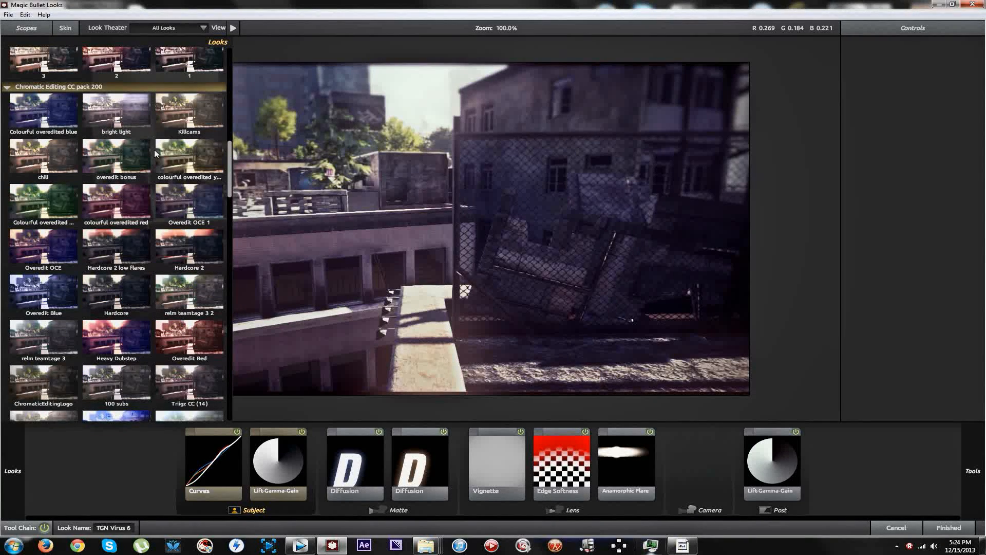
pyautogui.scroll(1, 180, 182)
pyautogui.scroll(2, 181, 182)
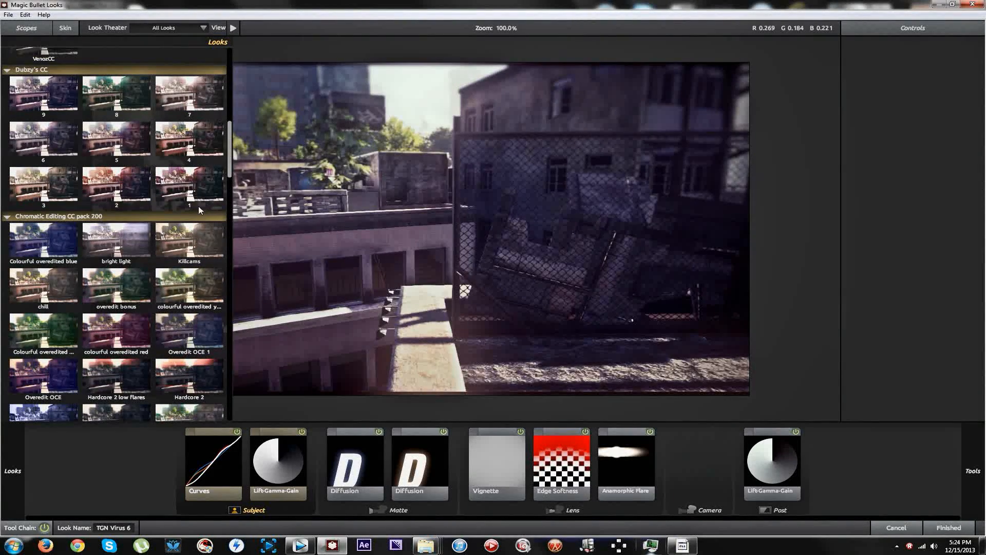
pyautogui.click(198, 206)
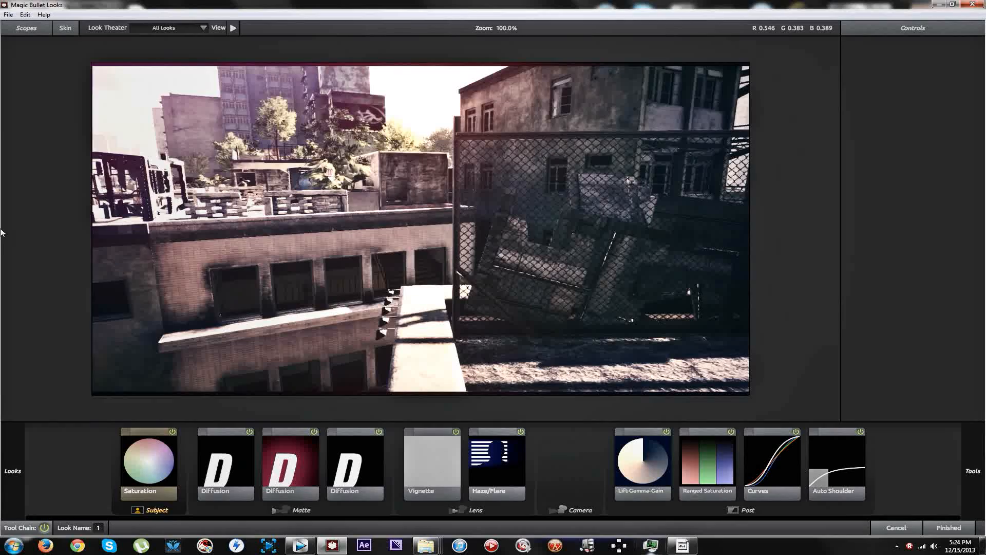
# Compare looks 6, 9 and 2 of the Dubzy's CC group by applying each one.
pyautogui.moveTo(6, 230)
pyautogui.click(43, 147)
pyautogui.click(43, 92)
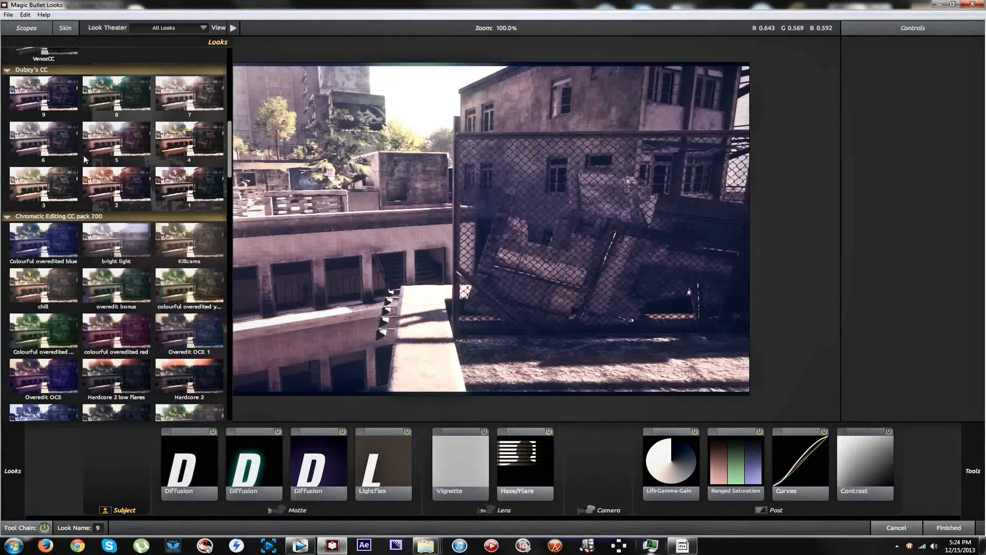
pyautogui.click(120, 182)
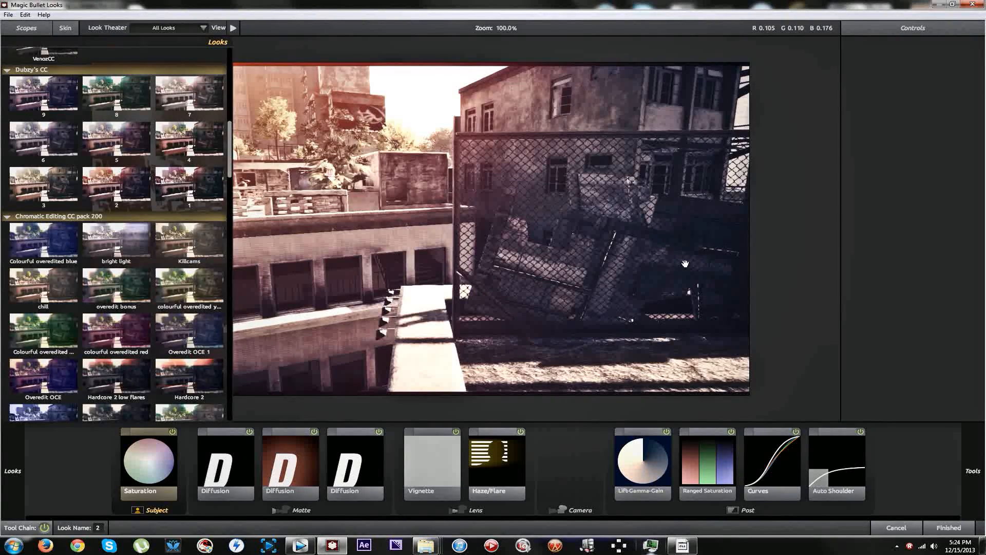
# Try the colourful overedited red and Colourful overedited blue looks from Chromatic Editing CC pack 200.
pyautogui.moveTo(1, 312)
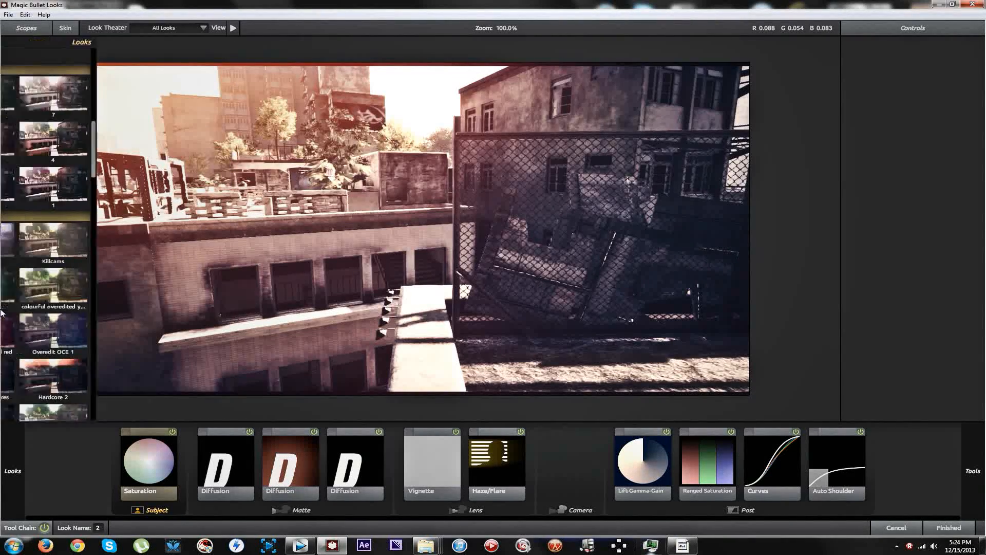
pyautogui.scroll(-1, 107, 297)
pyautogui.click(103, 303)
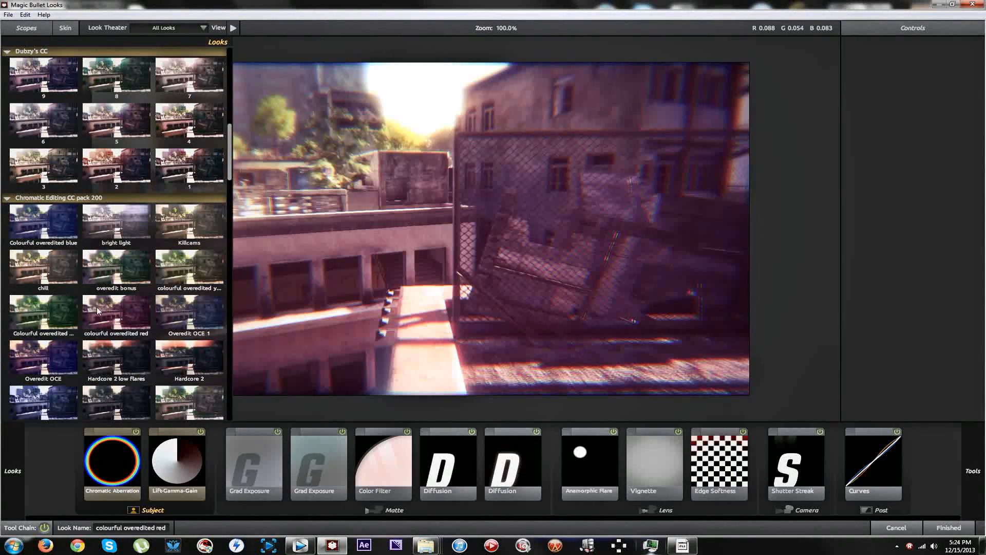
pyautogui.click(44, 218)
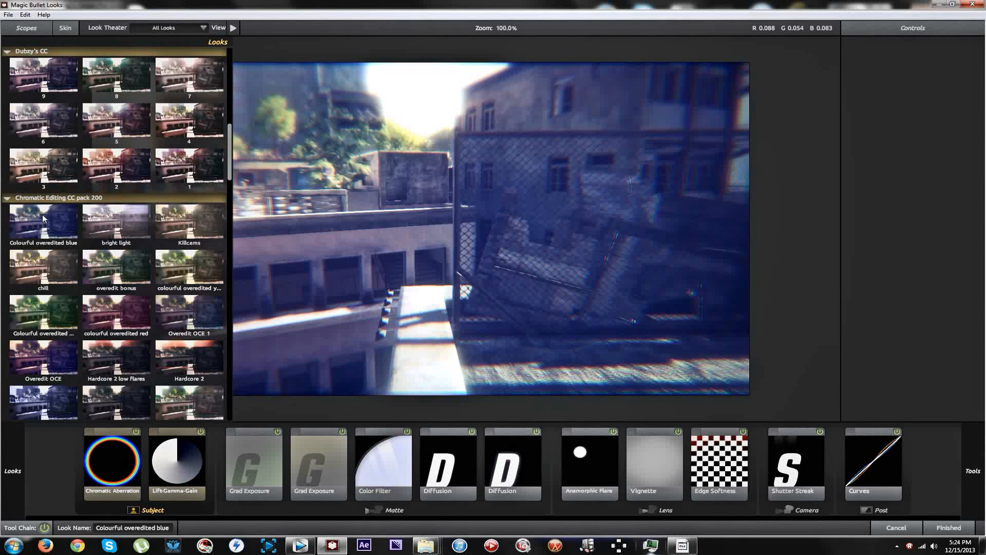
# Apply the Overedit OCE look from Chromatic Editing CC pack 200 to the frame.
pyautogui.scroll(-1, 77, 322)
pyautogui.scroll(-1, 77, 322)
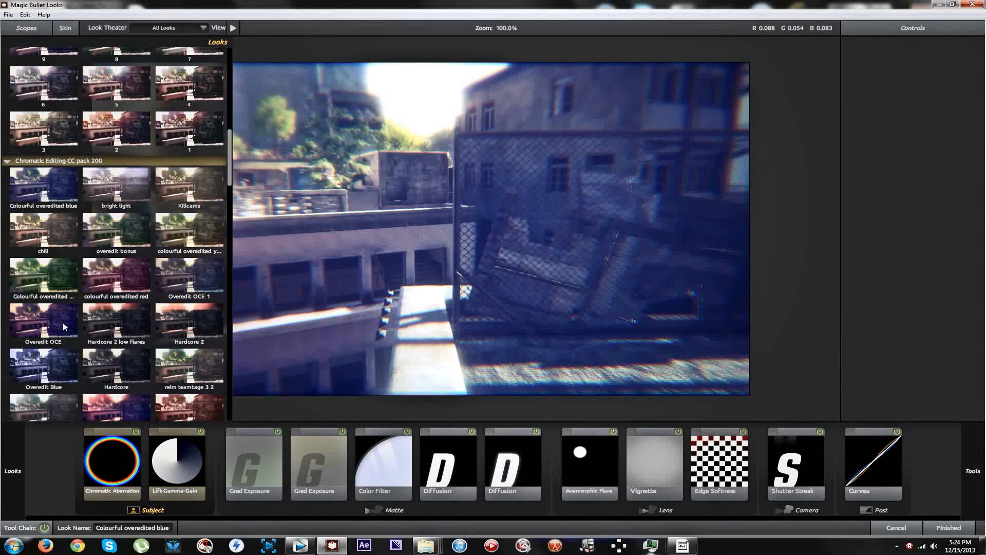
pyautogui.click(65, 327)
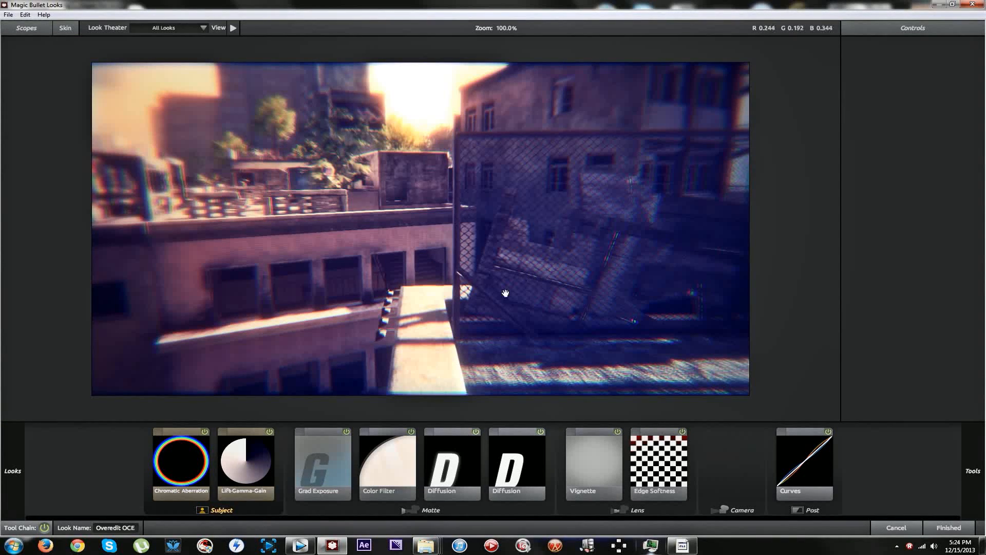
# Set the Edge Softness blur size to 1.39% and quality to 7, and move its centre to about X -0.4%, Y +64.1%.
pyautogui.click(646, 456)
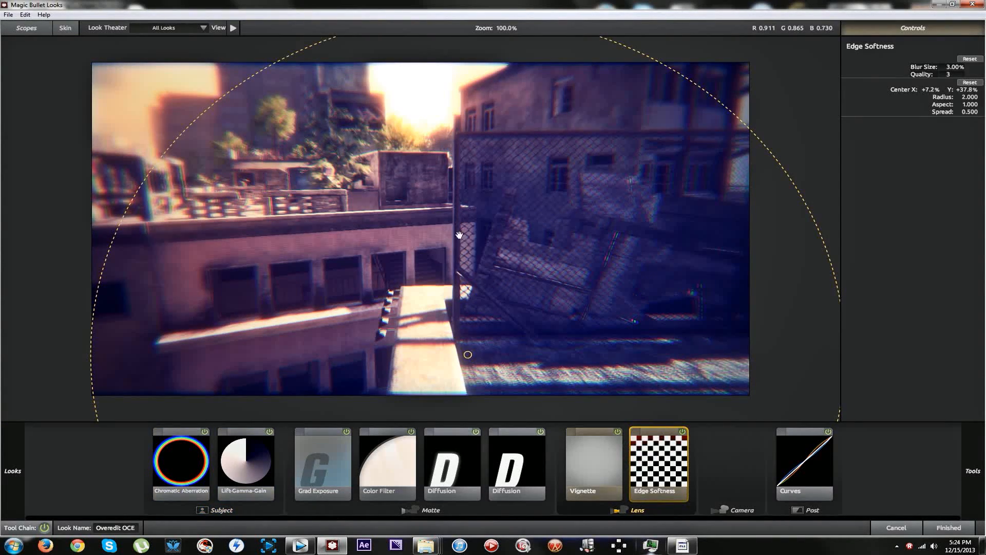
pyautogui.moveTo(949, 74)
pyautogui.mouseDown()
pyautogui.moveTo(959, 74)
pyautogui.moveTo(943, 67)
pyautogui.mouseUp()
pyautogui.moveTo(473, 97); pyautogui.dragTo(436, 163)
# Reshape the Edge Softness ellipse to radius 1.422 and aspect 1.035, and centre it at about X +6.2%, Y +28.4%.
pyautogui.scroll(-1, 467, 166)
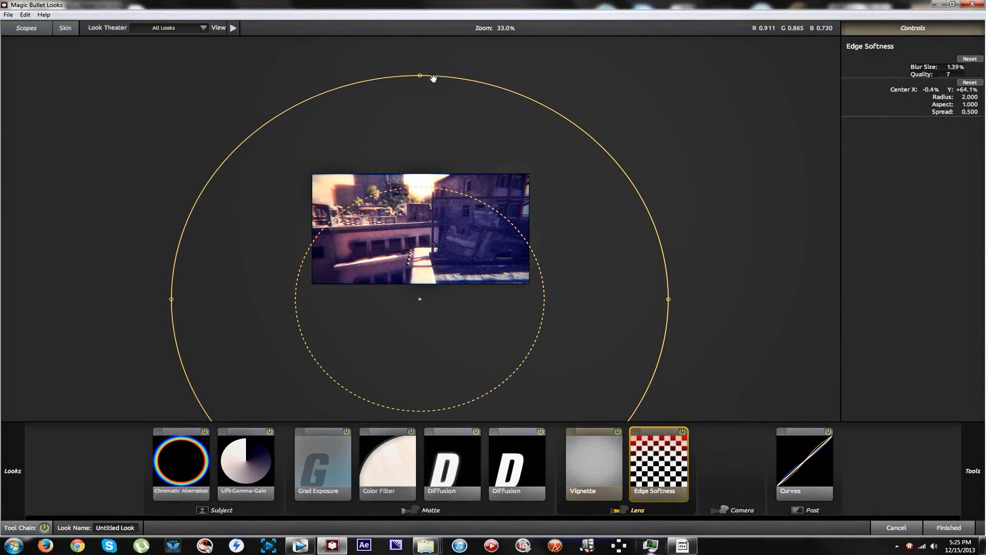
pyautogui.moveTo(418, 75); pyautogui.dragTo(418, 141)
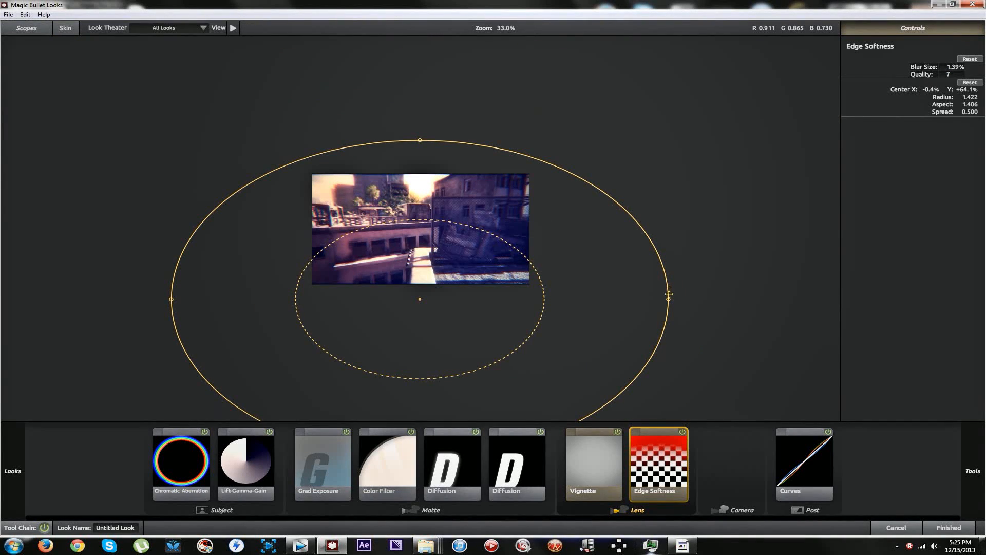
pyautogui.moveTo(668, 299); pyautogui.dragTo(604, 265)
pyautogui.scroll(2, 548, 328)
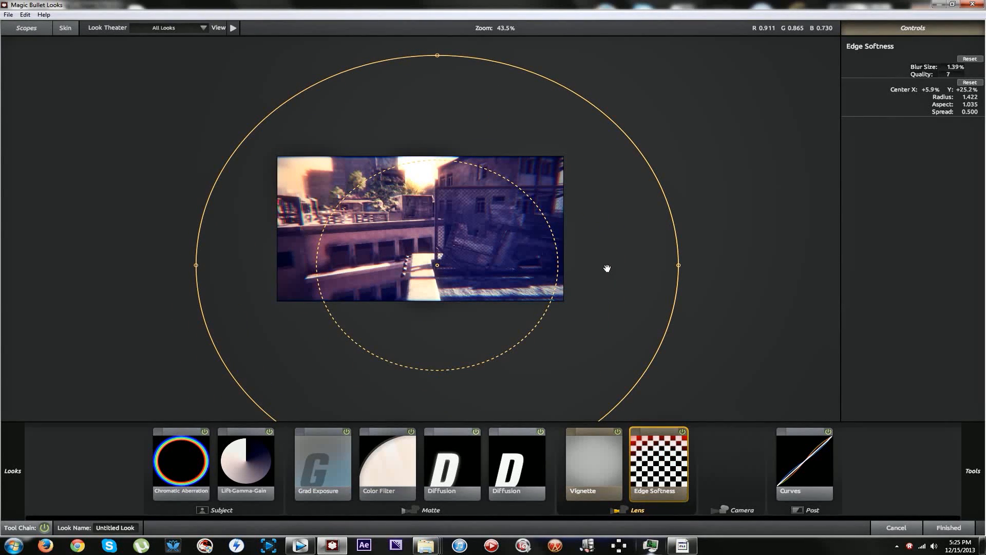
pyautogui.moveTo(586, 262); pyautogui.dragTo(586, 266)
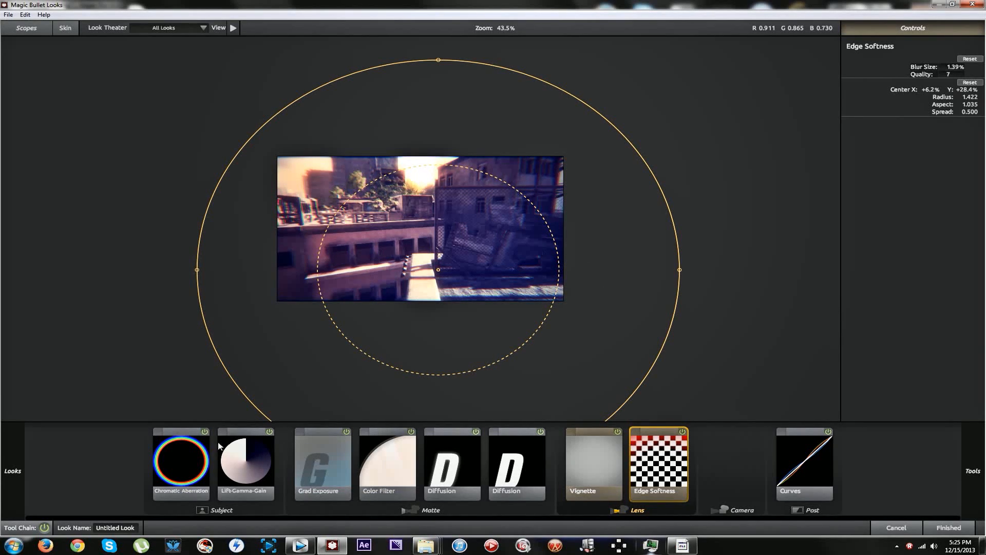
# Add the Pop tool to the Post stage of the tool chain and set Pop to +62.0%.
pyautogui.moveTo(3, 452)
pyautogui.moveTo(982, 457)
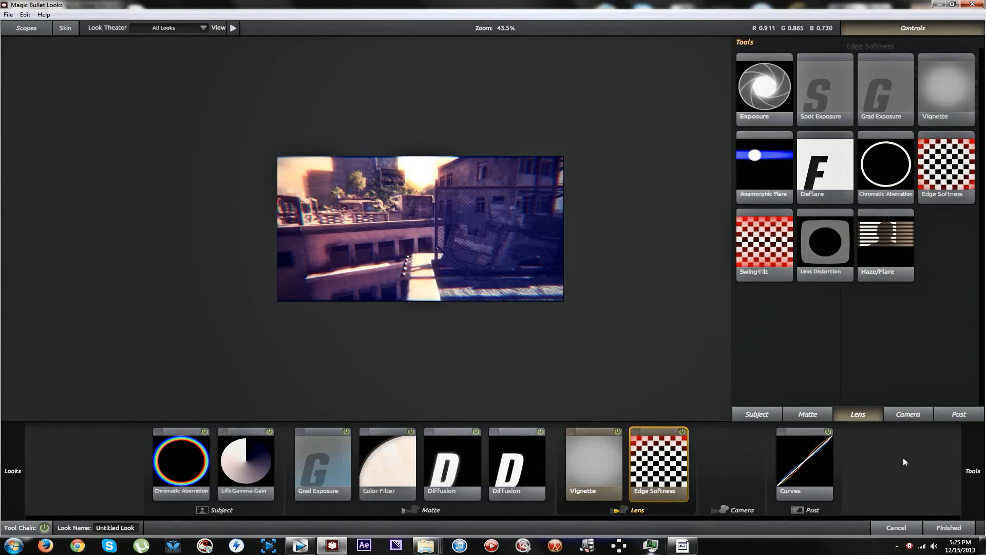
pyautogui.click(958, 414)
pyautogui.moveTo(853, 389); pyautogui.dragTo(867, 458)
pyautogui.moveTo(949, 67); pyautogui.dragTo(981, 67)
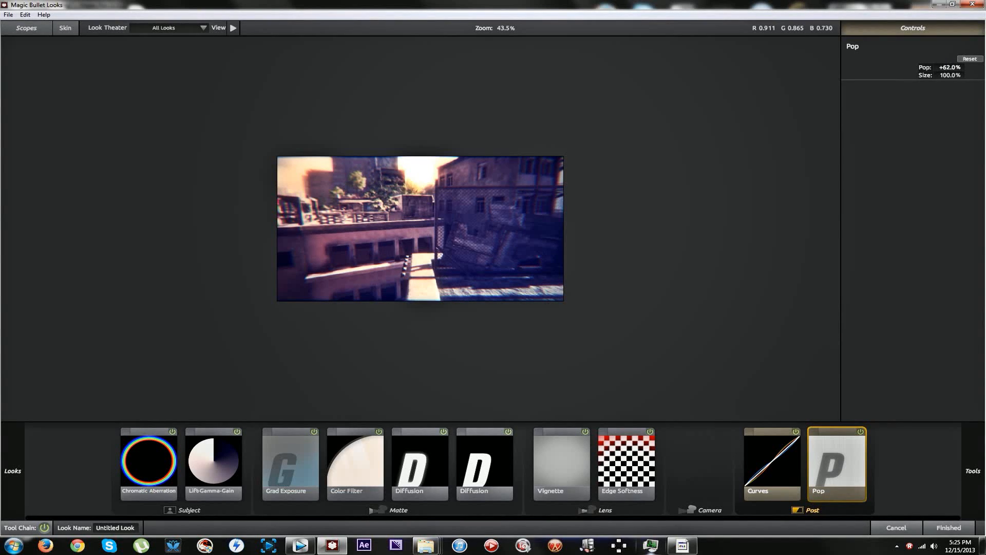
# Add the Telecine Net tool to the Post stage after Pop and fine-tune its strength.
pyautogui.moveTo(958, 293)
pyautogui.moveTo(885, 170); pyautogui.dragTo(954, 465)
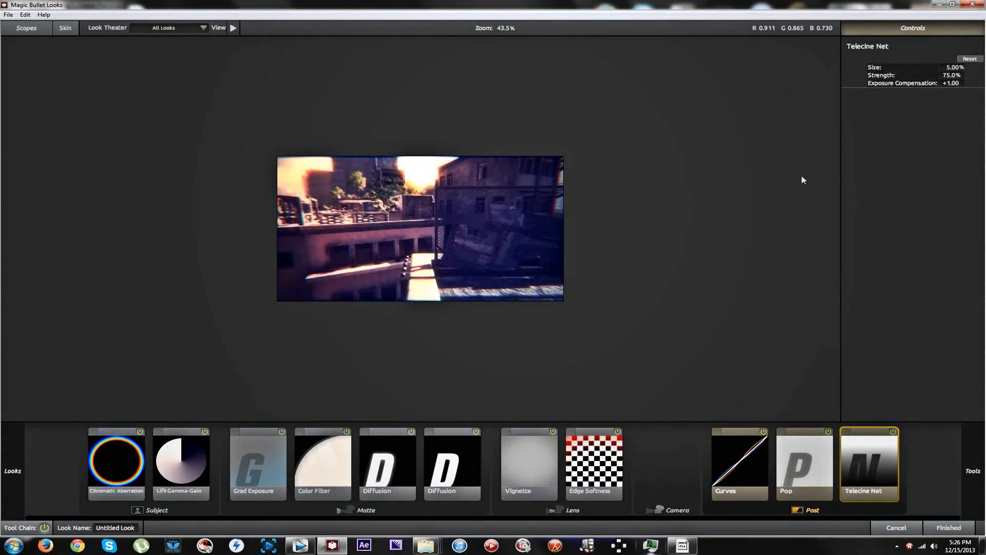
pyautogui.moveTo(952, 76); pyautogui.dragTo(950, 75)
# Add Spot Exposure to the Matte stage, centred at about X -3.1%, Y -35.7%, with colour balance 0.678, 0.814, 1.000 and stops +0.80.
pyautogui.moveTo(974, 223)
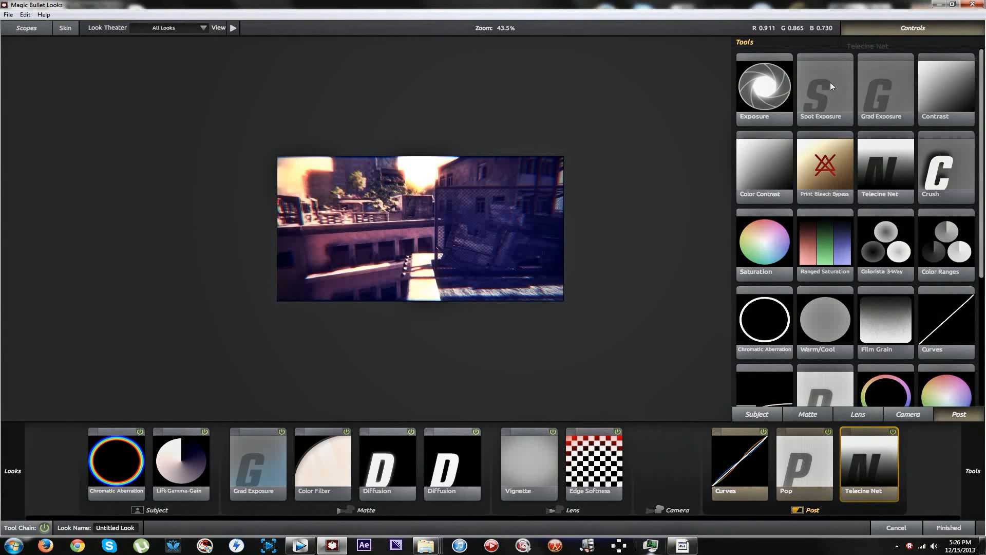
pyautogui.moveTo(830, 82); pyautogui.dragTo(495, 443)
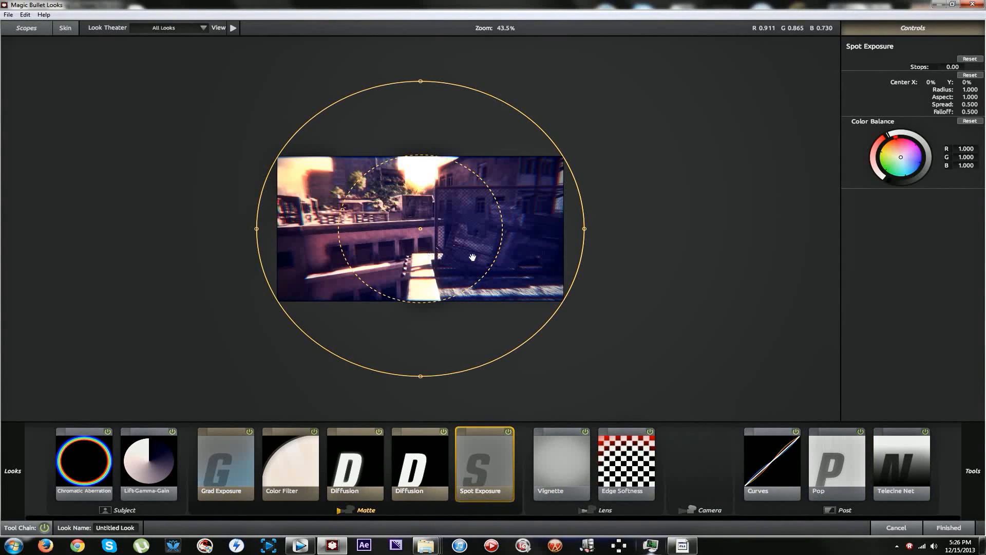
pyautogui.moveTo(465, 241); pyautogui.dragTo(465, 203)
pyautogui.moveTo(919, 160); pyautogui.dragTo(909, 164)
pyautogui.moveTo(447, 192); pyautogui.dragTo(437, 188)
pyautogui.moveTo(953, 66); pyautogui.dragTo(977, 67)
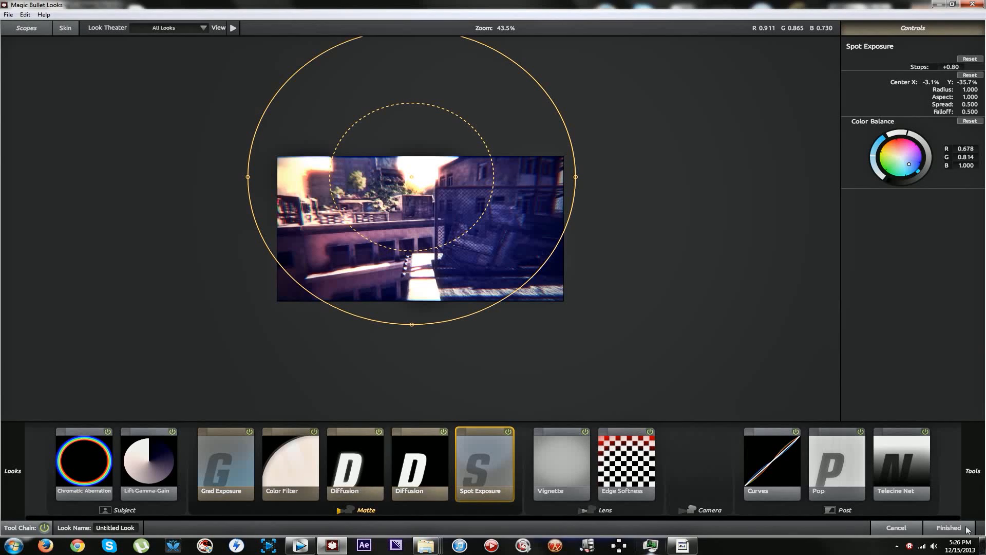
# Fine-tune the Spot Exposure colour balance towards light blue and add the Deflare tool to the Lens stage.
pyautogui.click(900, 147)
pyautogui.moveTo(900, 146); pyautogui.dragTo(907, 164)
pyautogui.moveTo(972, 470)
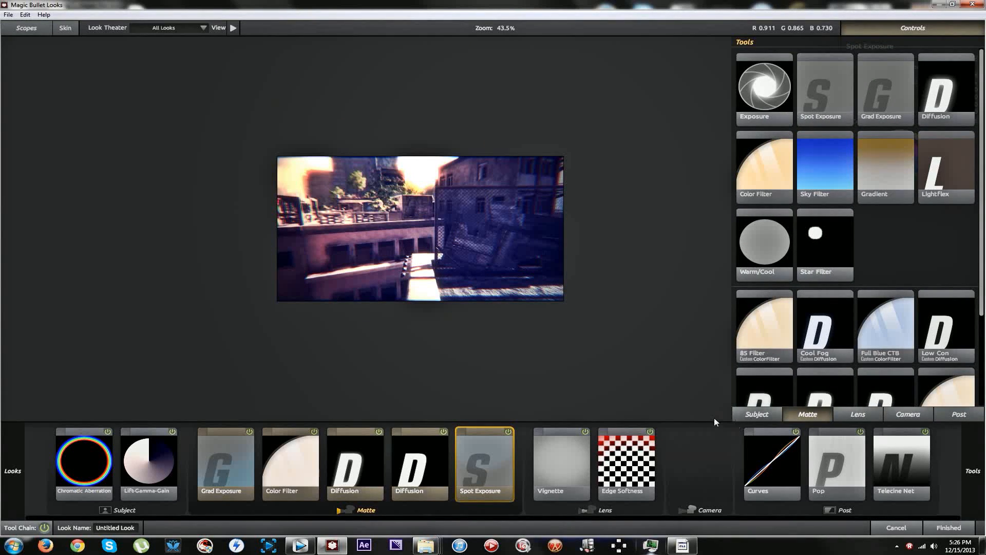
pyautogui.moveTo(973, 451)
pyautogui.click(759, 414)
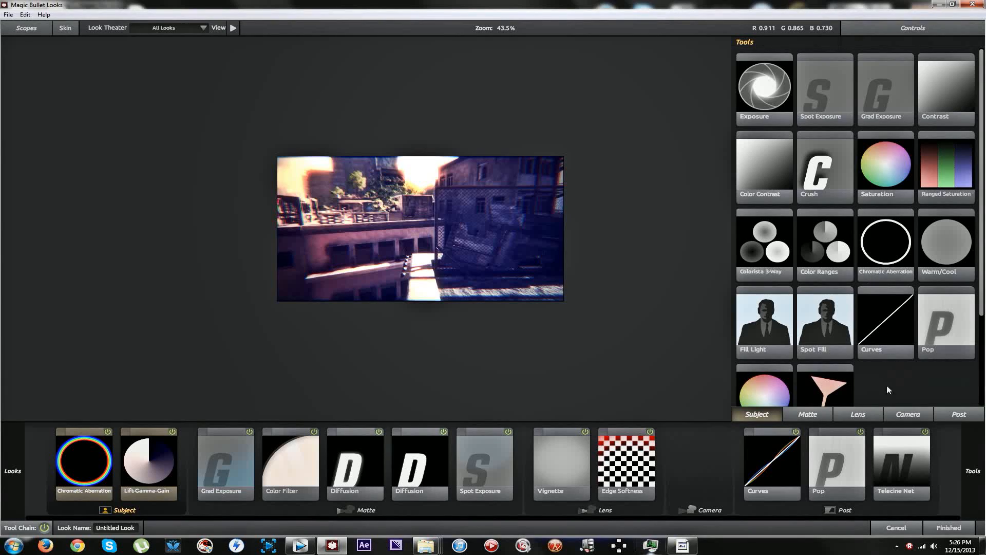
pyautogui.click(872, 415)
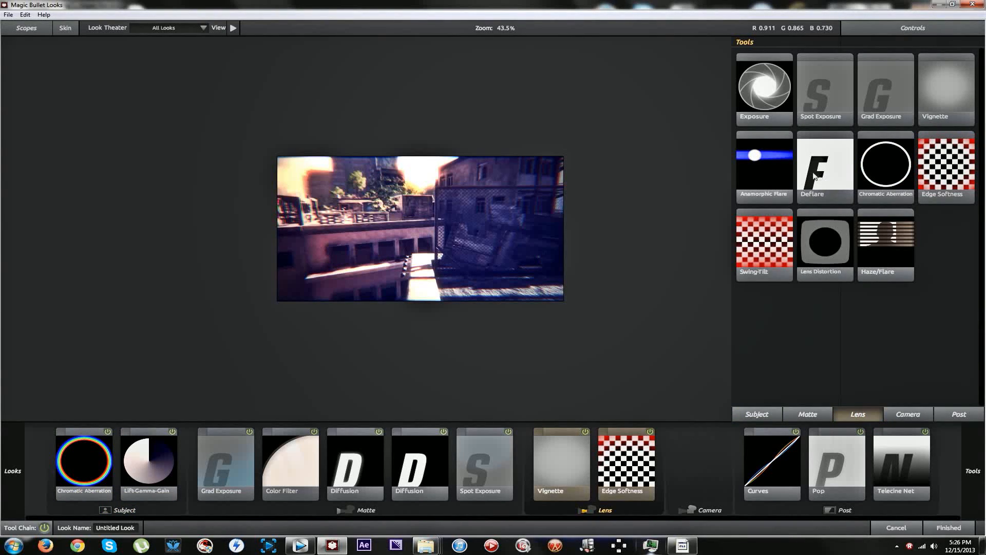
pyautogui.moveTo(825, 167); pyautogui.dragTo(65, 457)
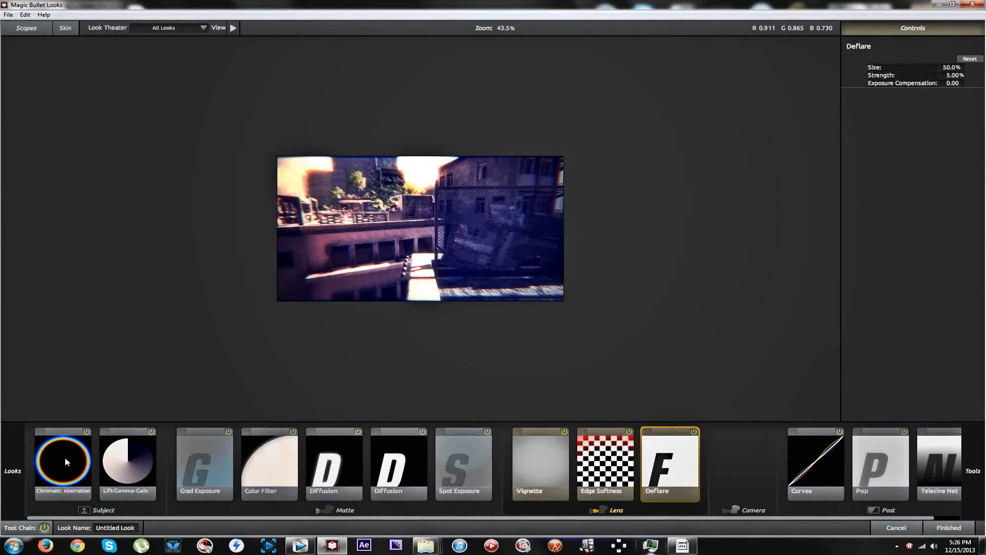
# Add Anamorphic Flare before Vignette with size 11.29%, boost -1.80, threshold 0.810, threshold softness 0.11 and colour 1.402, 0.651, 2.000.
pyautogui.moveTo(847, 358)
pyautogui.moveTo(766, 172); pyautogui.dragTo(516, 513)
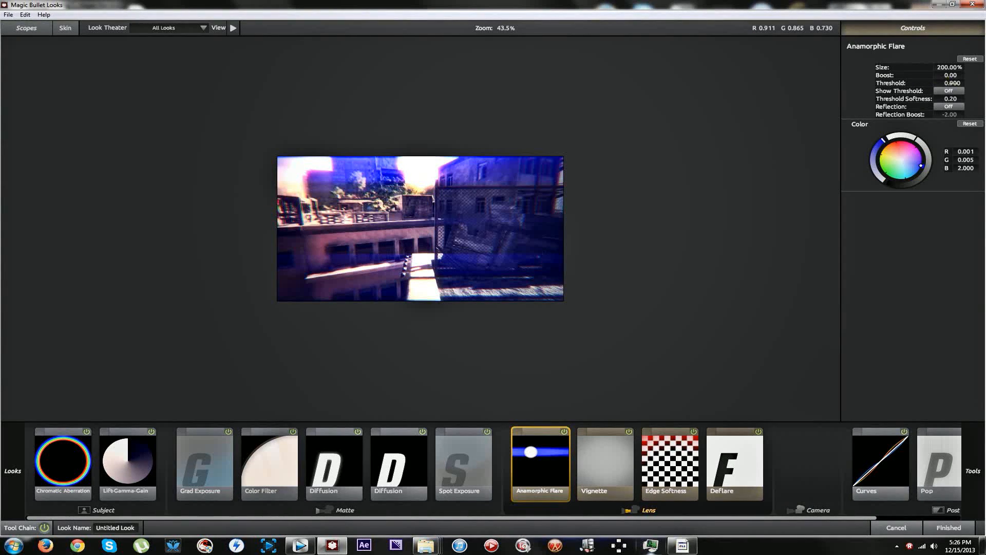
pyautogui.moveTo(953, 82); pyautogui.dragTo(919, 67)
pyautogui.moveTo(908, 146)
pyautogui.mouseDown()
pyautogui.moveTo(881, 148)
pyautogui.moveTo(917, 155)
pyautogui.mouseUp()
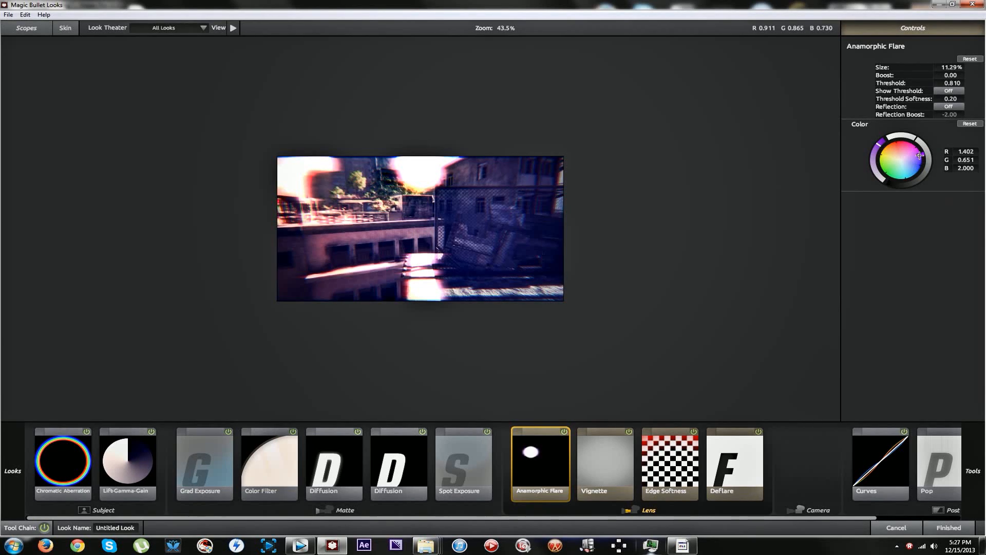
pyautogui.moveTo(951, 98); pyautogui.dragTo(943, 75)
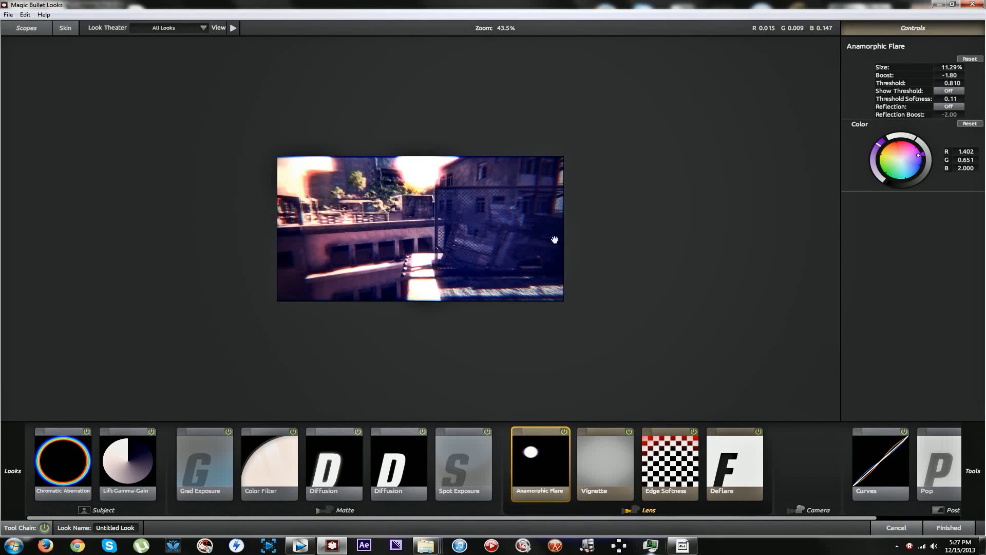
# Apply the finished look to the clip and save it as the effect preset Flood Zone HD.
pyautogui.click(951, 529)
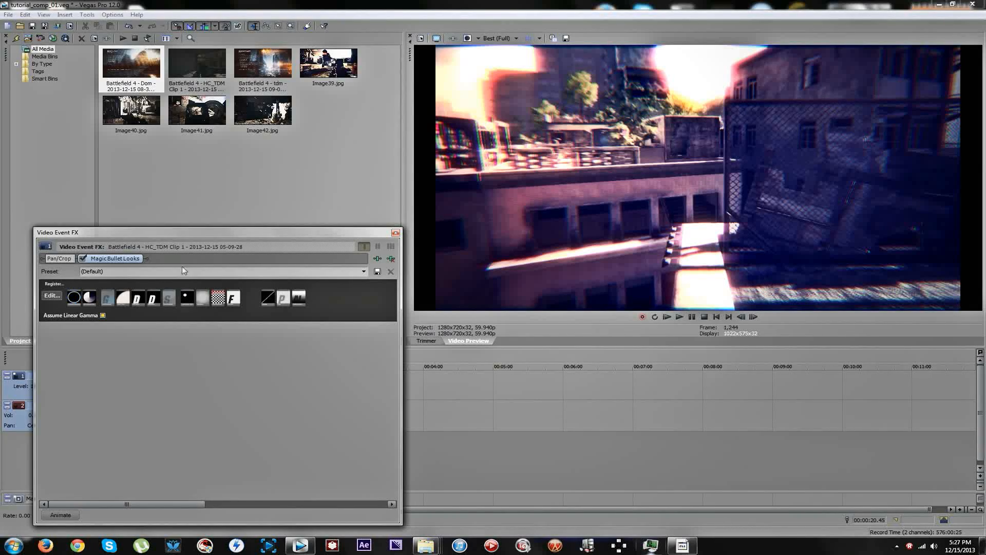
pyautogui.click(52, 296)
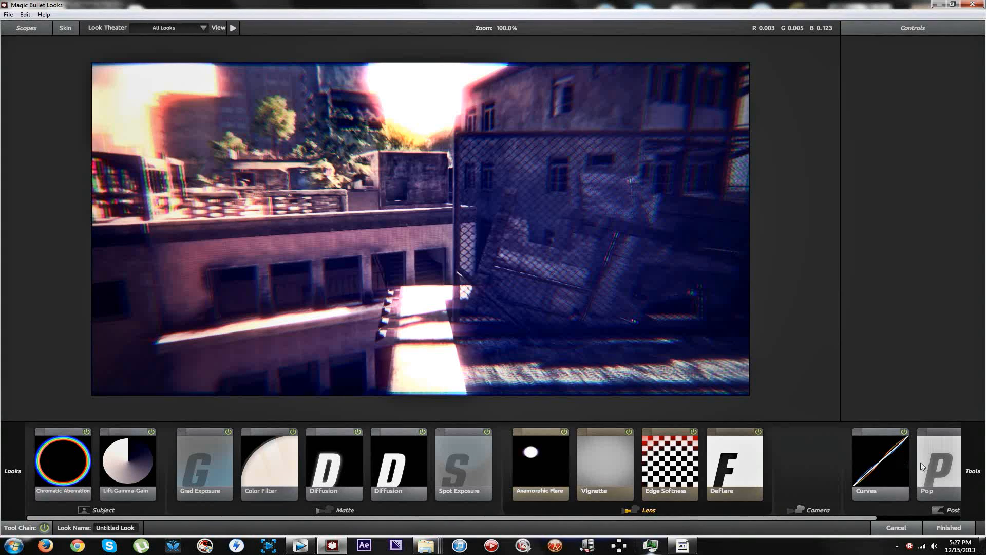
pyautogui.click(955, 526)
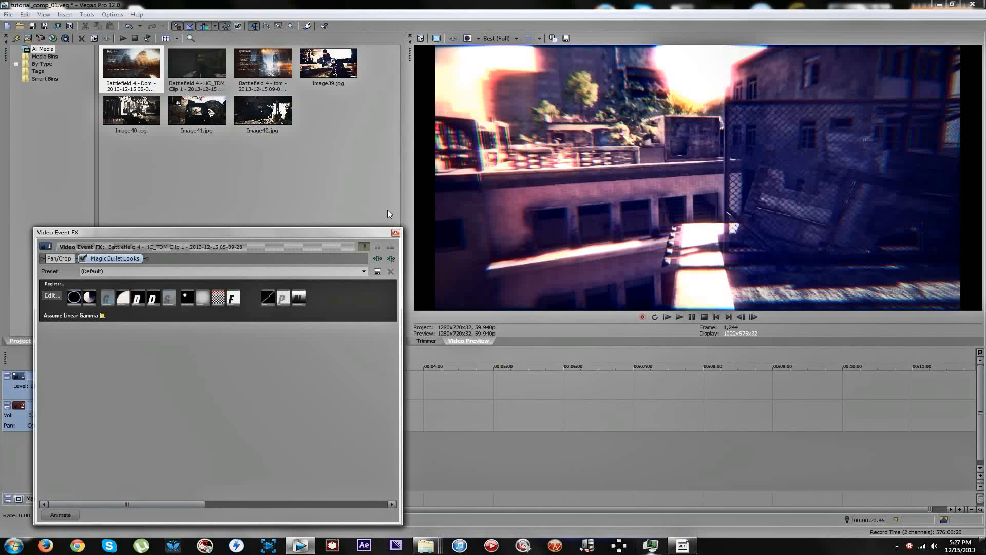
pyautogui.click(339, 271)
pyautogui.write('P')
pyautogui.click(395, 234)
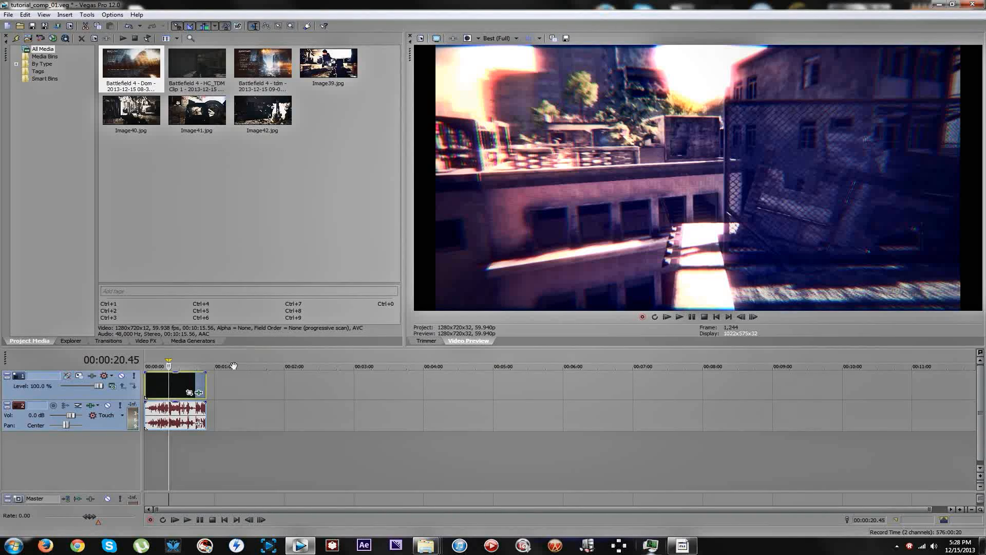
# Scrub through the clip up to about 27 seconds to check the grade on brighter scenes.
pyautogui.click(178, 385)
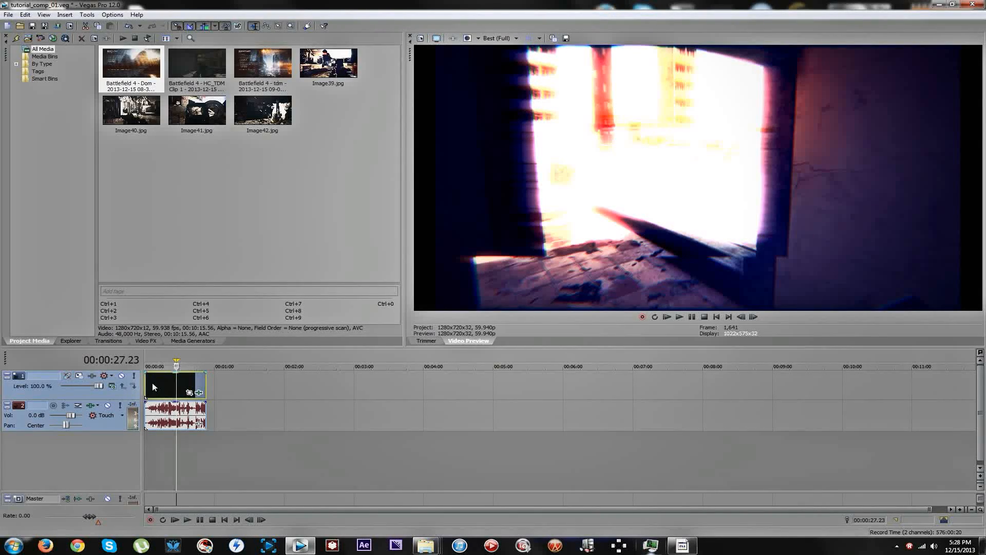
pyautogui.click(154, 381)
pyautogui.moveTo(150, 382); pyautogui.dragTo(177, 379)
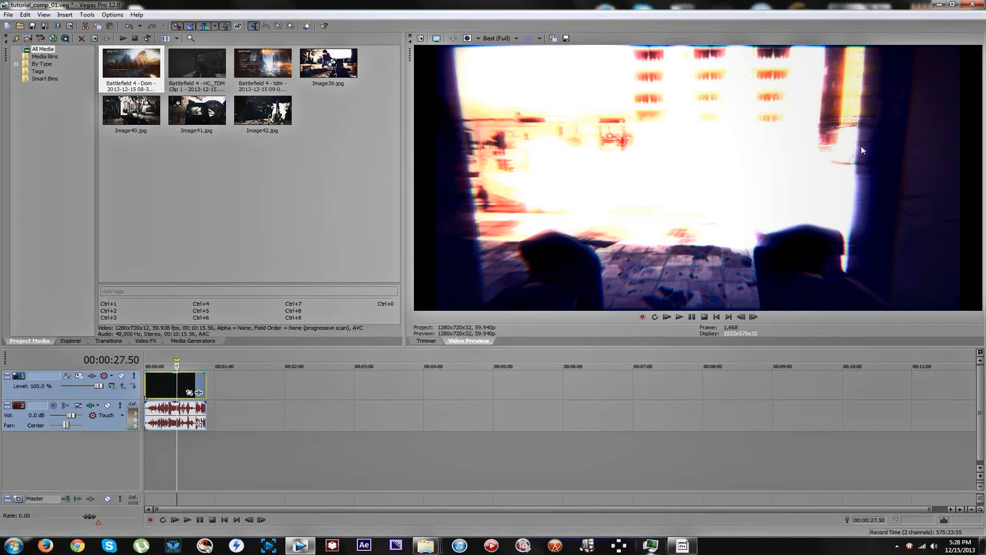
# Reopen the clip's look and add Neg Bleach Bypass to the Camera stage with silver retention 34.0% and exposure compensation -2.20.
pyautogui.click(199, 393)
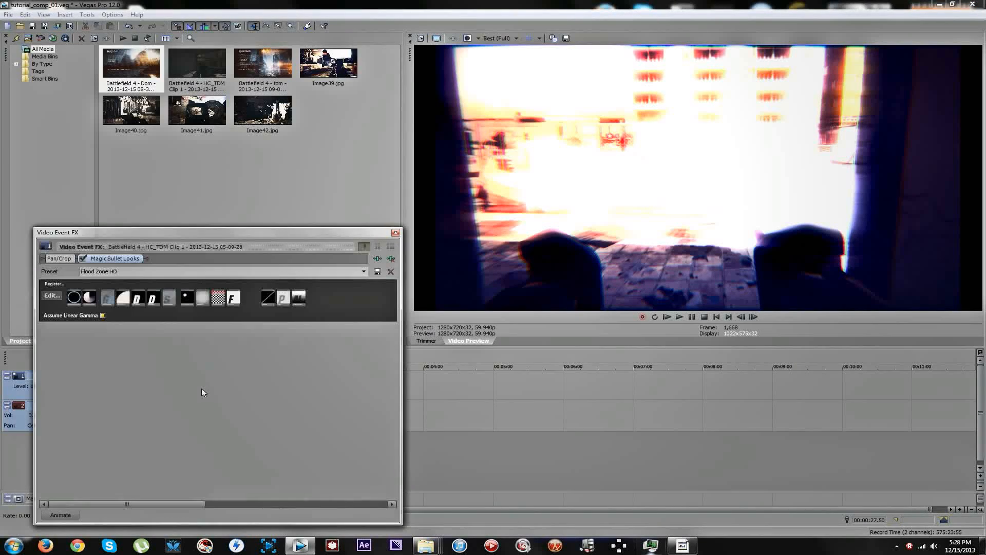
pyautogui.click(52, 296)
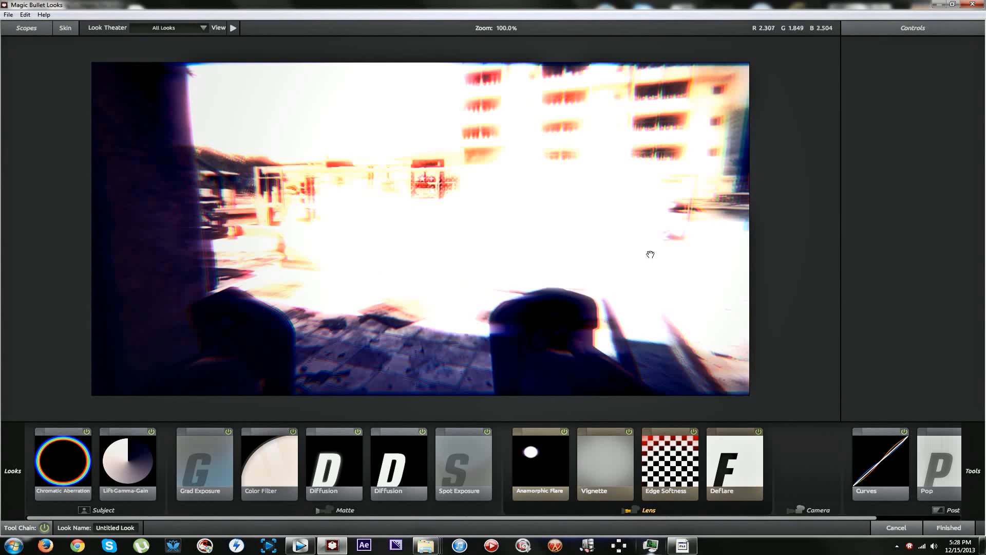
pyautogui.moveTo(981, 271)
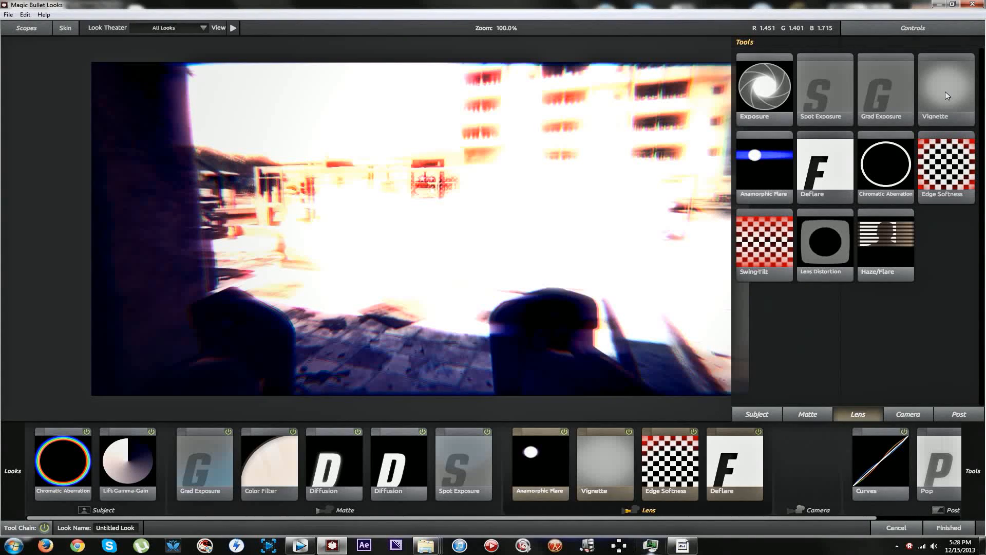
pyautogui.click(911, 414)
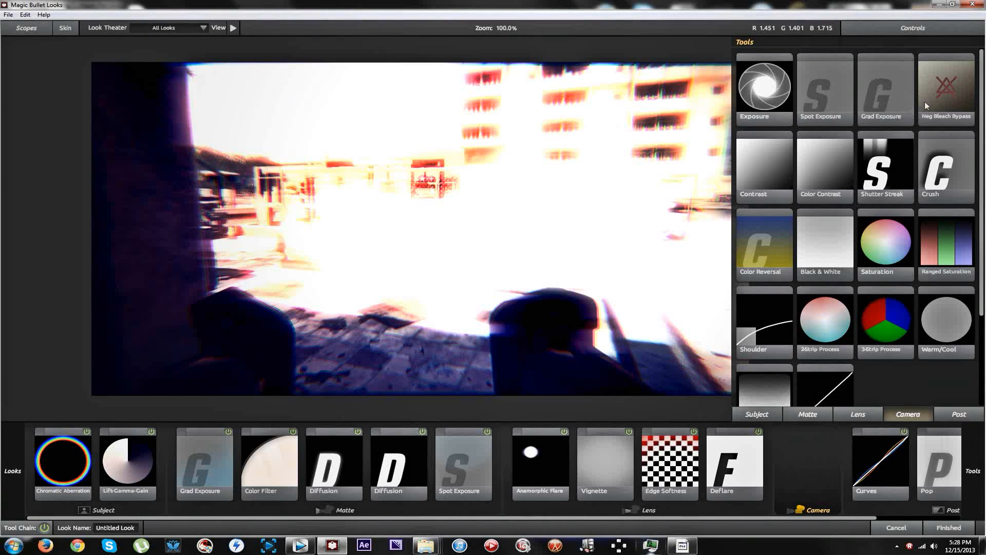
pyautogui.moveTo(873, 273); pyautogui.dragTo(762, 453)
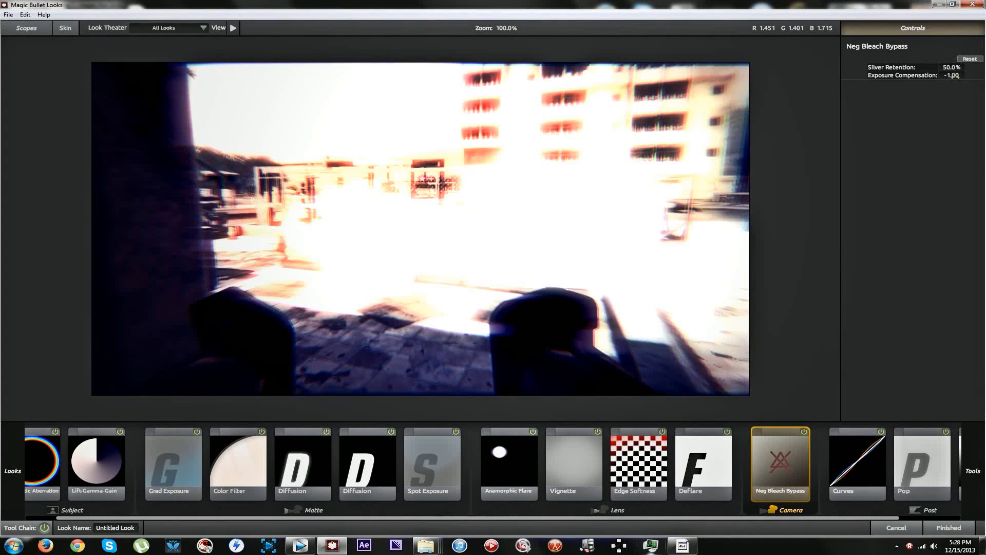
pyautogui.moveTo(951, 67)
pyautogui.mouseDown()
pyautogui.moveTo(926, 67)
pyautogui.moveTo(970, 68)
pyautogui.mouseUp()
# Add Saturation after Neg Bleach Bypass in the Camera stage and adjust its component balance, saturation and exposure compensation.
pyautogui.moveTo(984, 130)
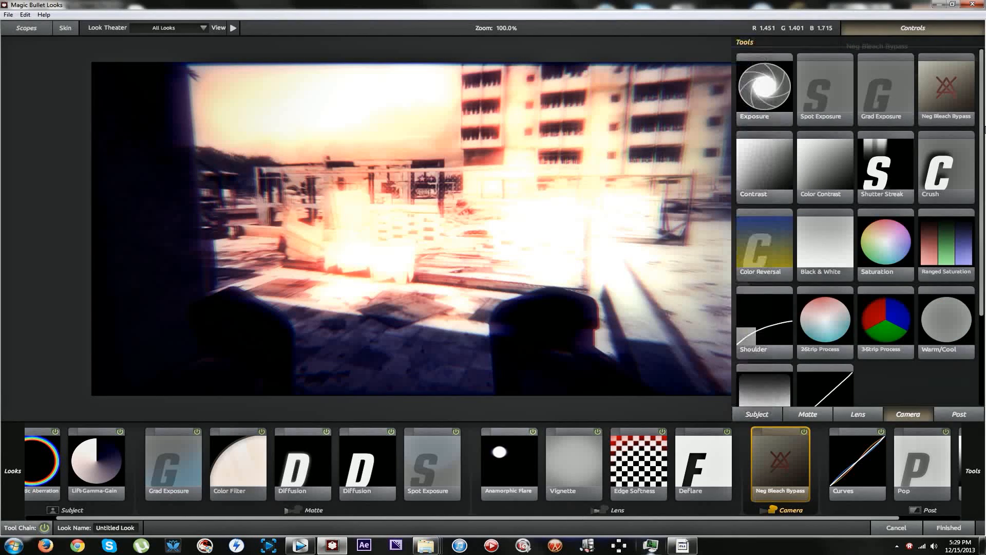
pyautogui.moveTo(984, 369)
pyautogui.moveTo(866, 263); pyautogui.dragTo(756, 470)
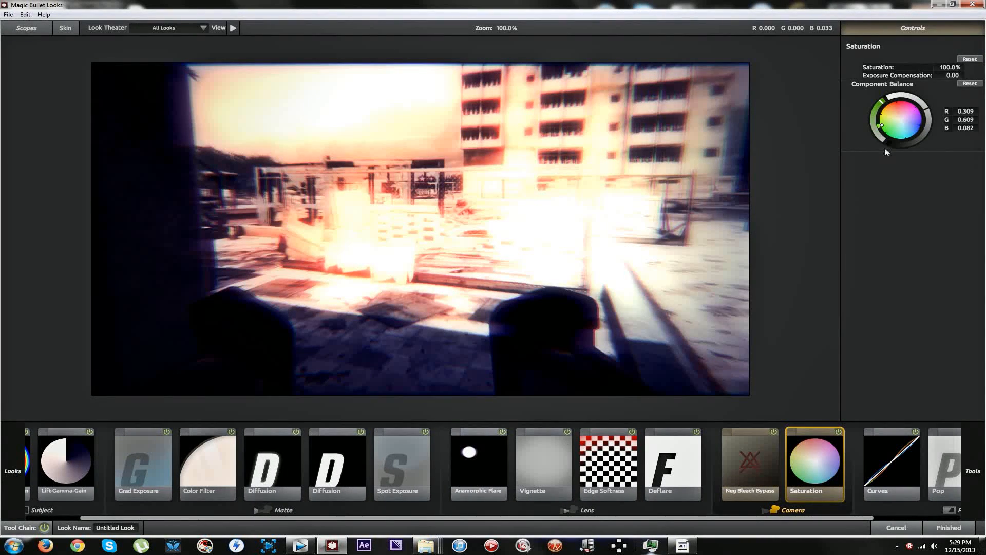
pyautogui.moveTo(881, 125); pyautogui.dragTo(921, 102)
pyautogui.moveTo(950, 68); pyautogui.dragTo(953, 76)
# Add the Contrast tool between Curves and Pop in the Post stage, adjust it, and apply the look to the clip.
pyautogui.moveTo(985, 343)
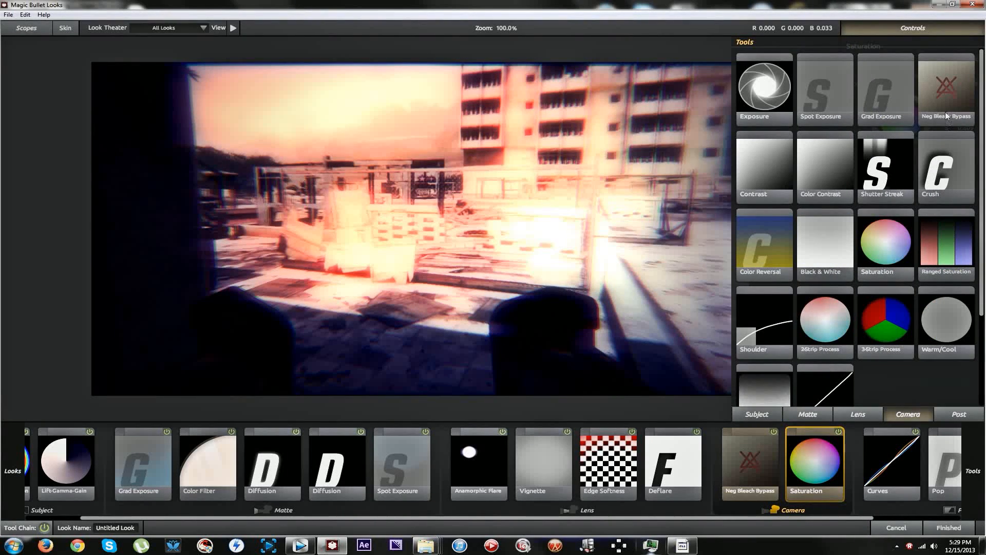
pyautogui.click(959, 414)
pyautogui.moveTo(946, 87); pyautogui.dragTo(913, 489)
pyautogui.moveTo(952, 67)
pyautogui.mouseDown()
pyautogui.moveTo(967, 67)
pyautogui.moveTo(949, 74)
pyautogui.moveTo(960, 75)
pyautogui.mouseUp()
pyautogui.click(950, 527)
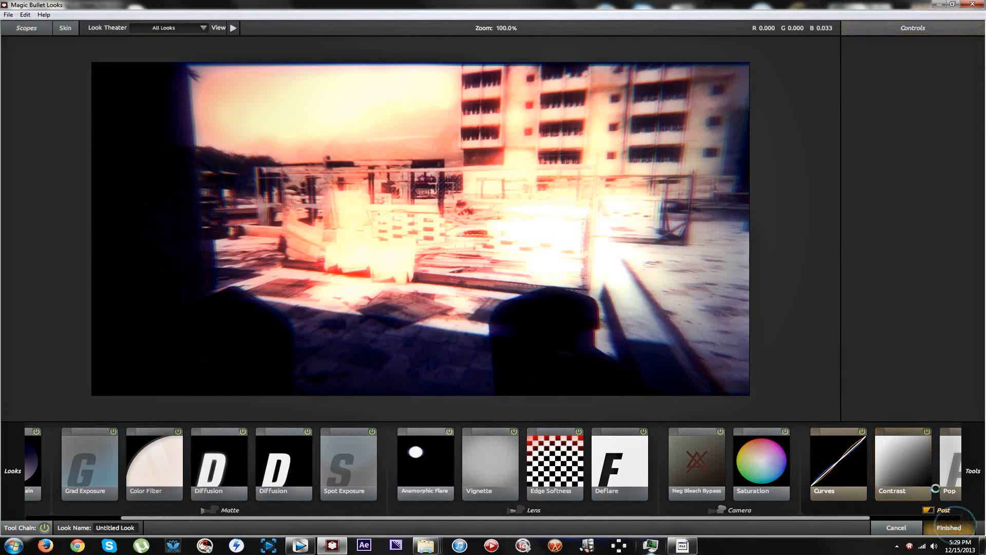
pyautogui.click(395, 233)
# Play the graded clip from about 18 seconds and lower the audio track volume to -30.8 dB.
pyautogui.click(166, 385)
pyautogui.press('space')
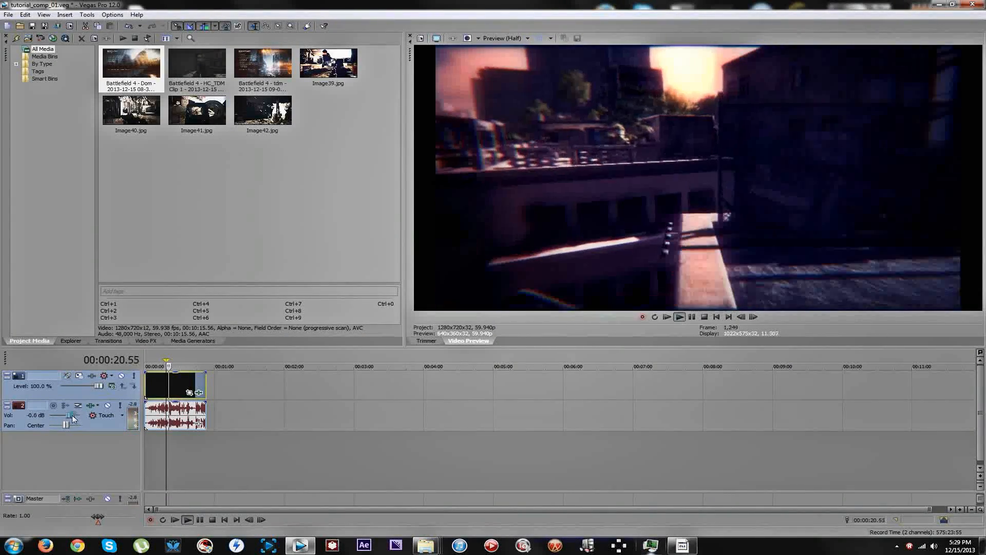
pyautogui.moveTo(71, 415); pyautogui.dragTo(57, 414)
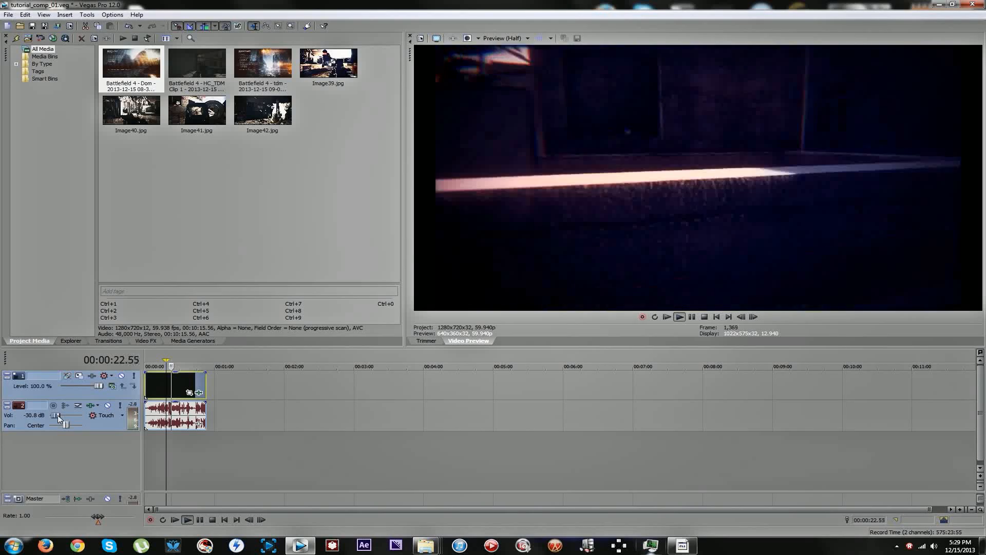
pyautogui.press('space')
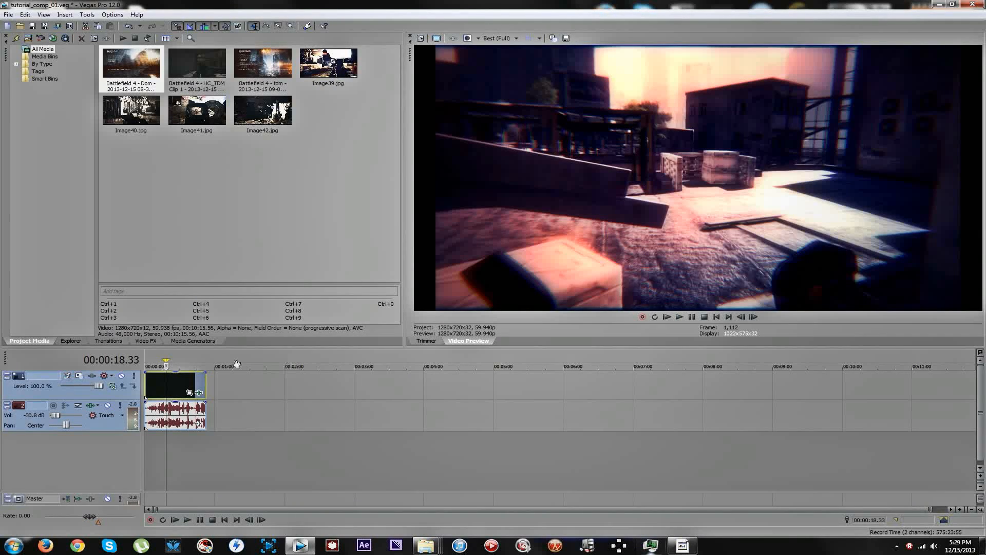
# Reopen the look at the dark staircase scene, disable Neg Bleach Bypass, and apply the change to the clip.
pyautogui.click(173, 393)
pyautogui.click(198, 392)
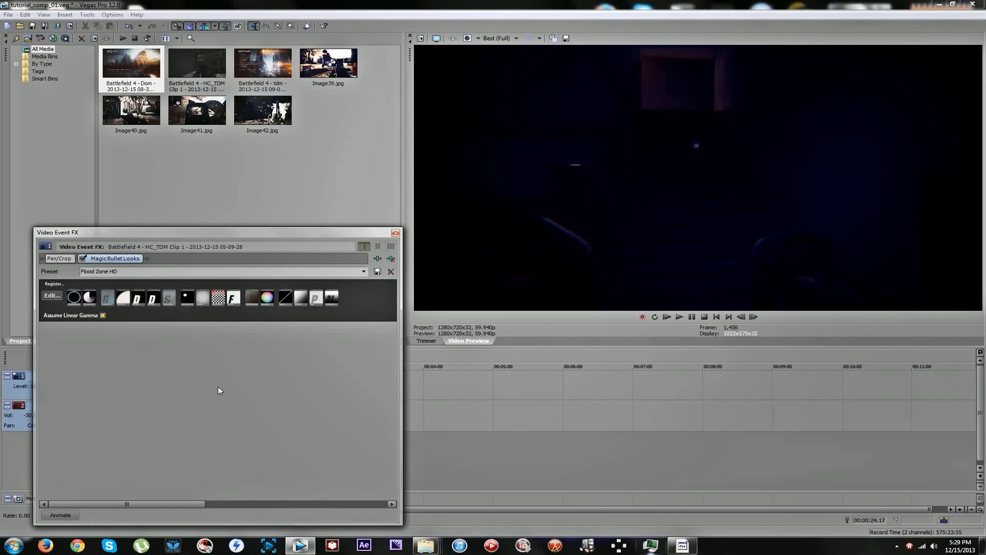
pyautogui.click(50, 292)
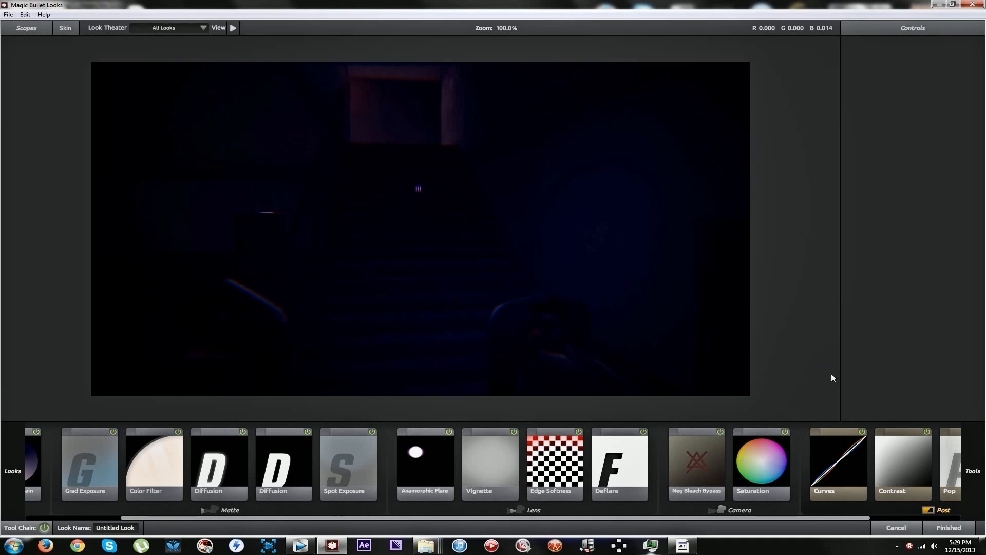
pyautogui.click(723, 431)
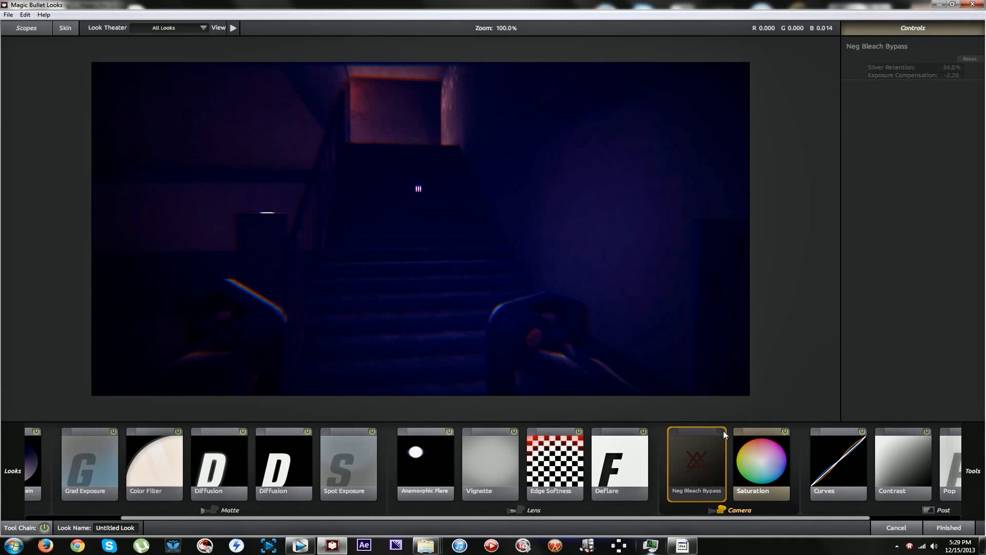
pyautogui.click(723, 432)
pyautogui.click(722, 432)
pyautogui.click(950, 527)
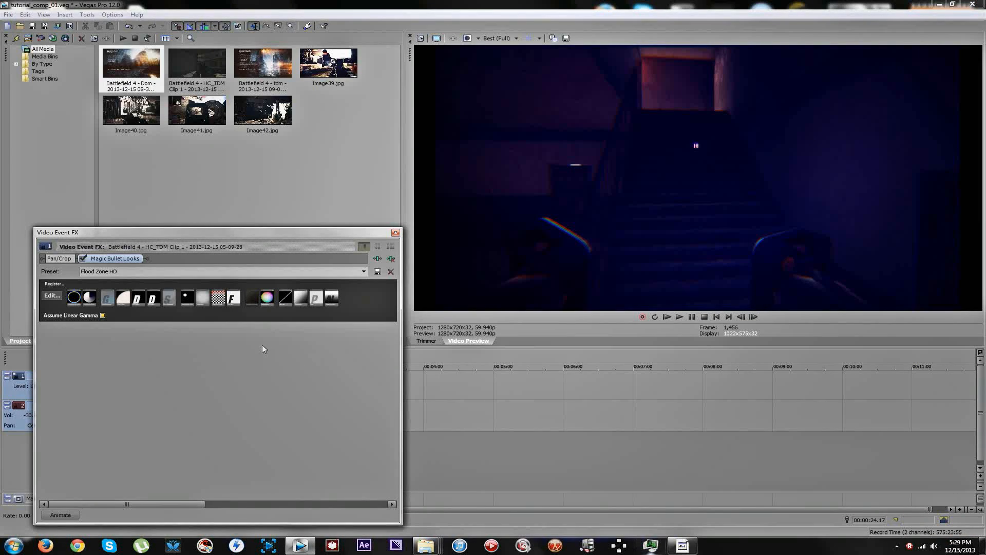
pyautogui.click(394, 234)
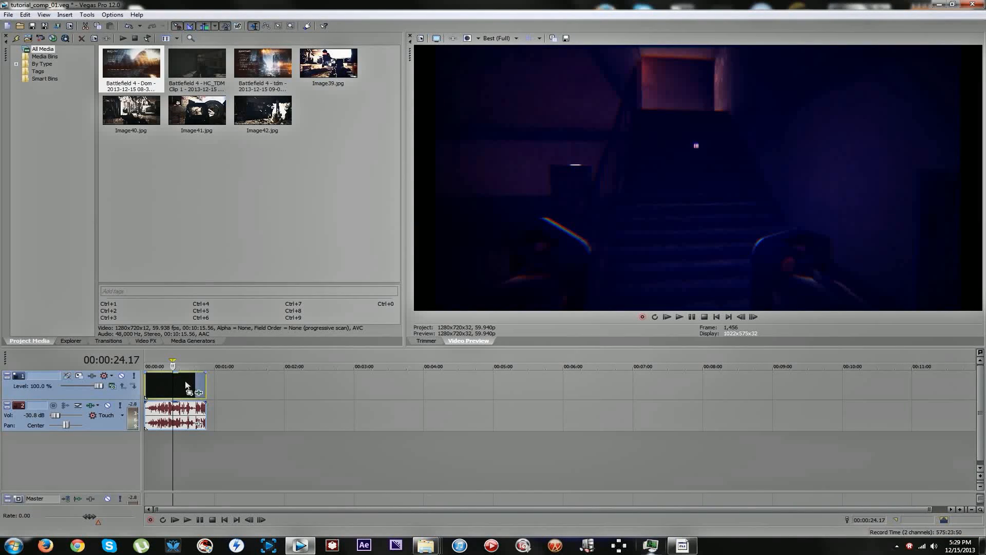
# Play the clip from about 15 seconds and scrub between 26 and 29 seconds to check the revised grade.
pyautogui.click(162, 383)
pyautogui.press('space')
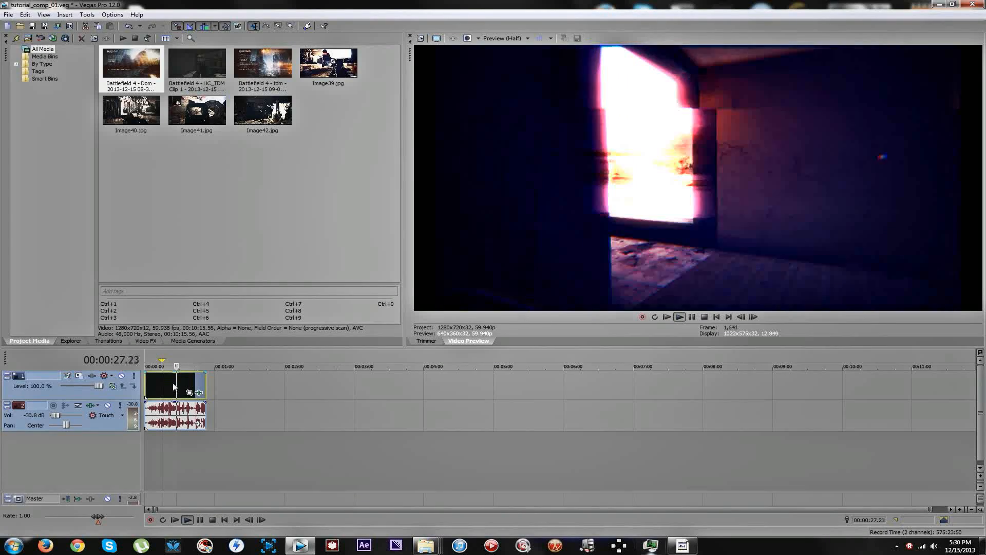
pyautogui.press('space')
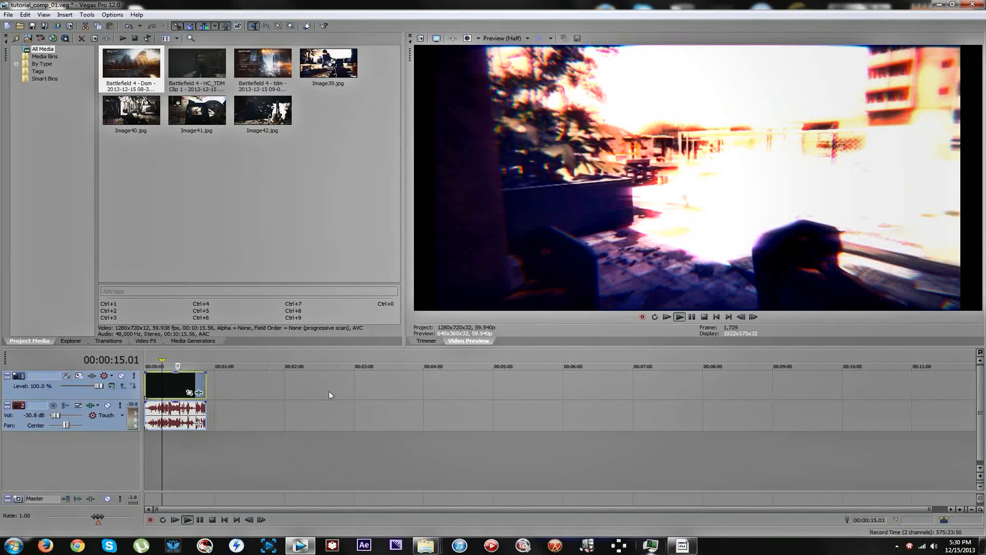
pyautogui.click(179, 385)
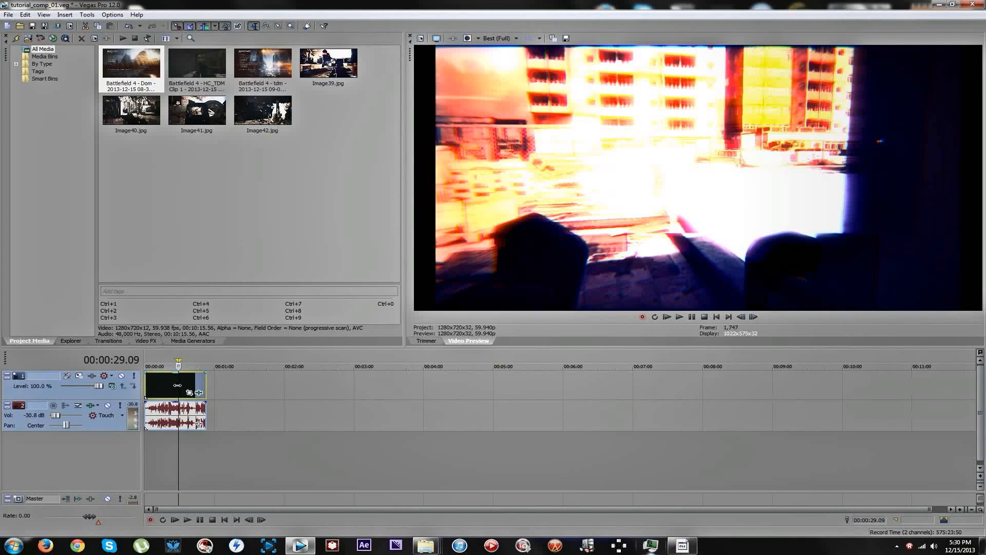
pyautogui.moveTo(177, 385); pyautogui.dragTo(175, 384)
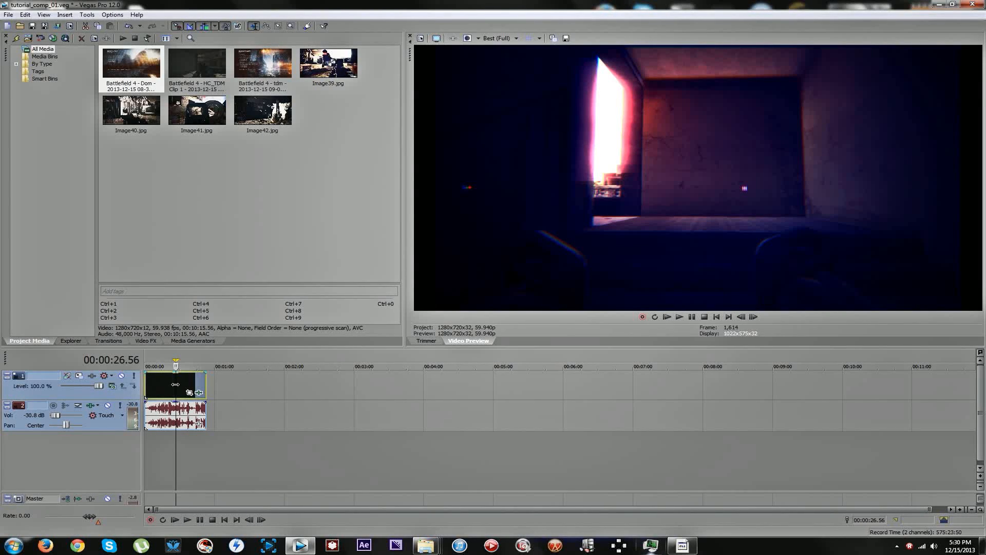
# Split the clip at 00:00:26.56 and again at 00:00:33.07 to isolate the bright doorway section.
pyautogui.press('s')
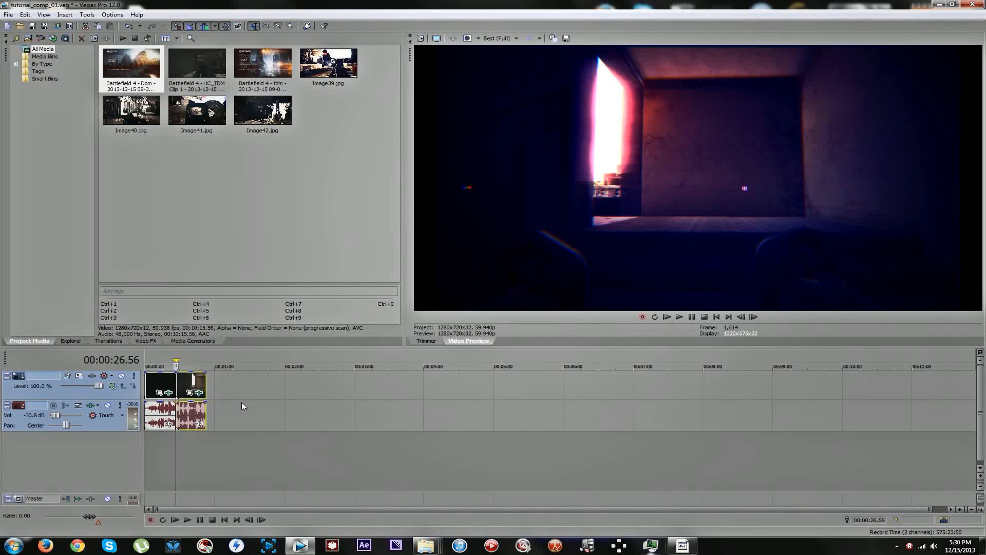
pyautogui.click(186, 382)
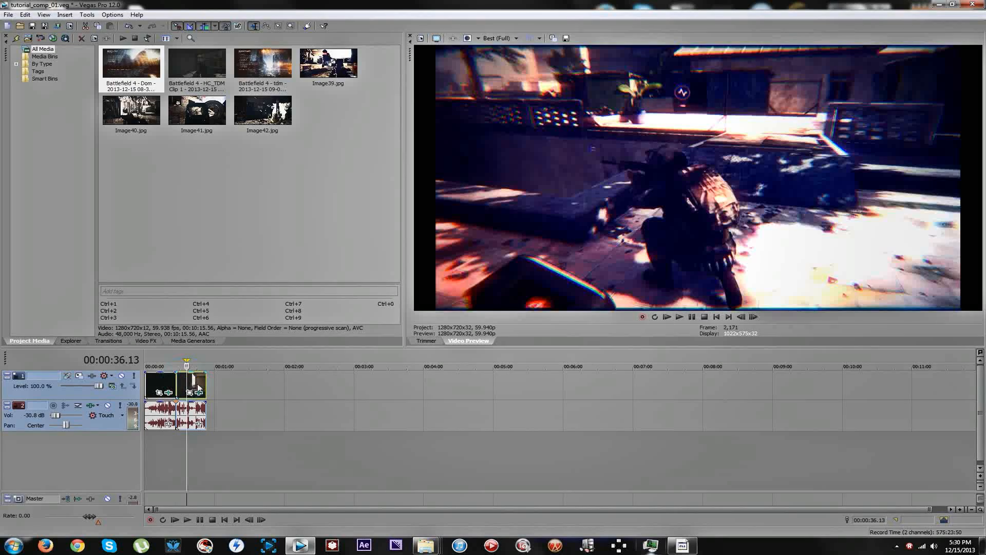
pyautogui.click(178, 380)
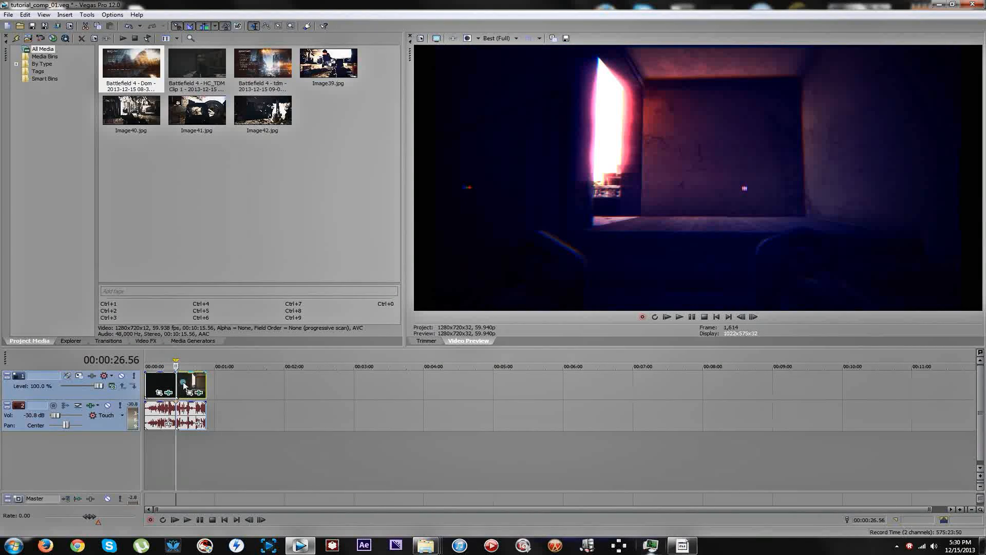
pyautogui.click(183, 384)
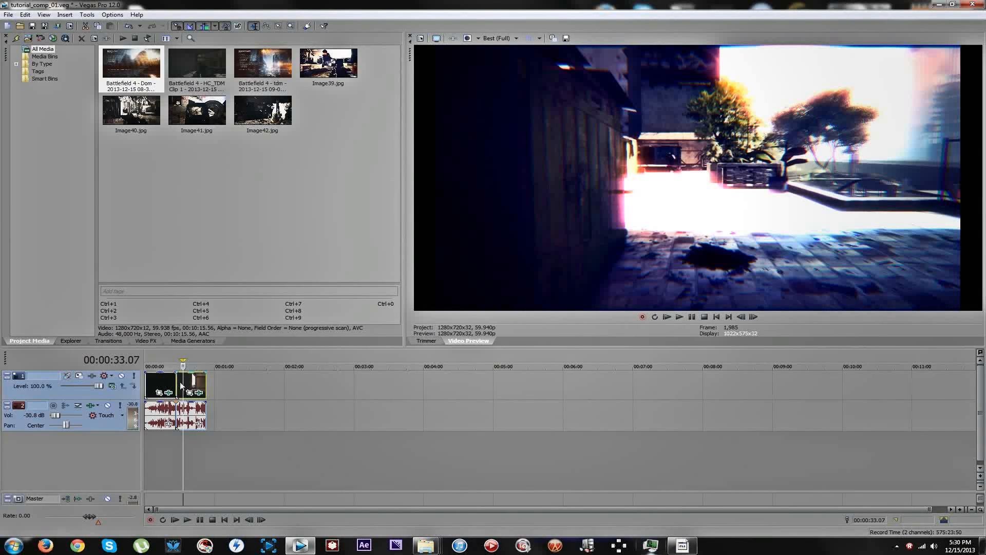
pyautogui.press('z')
pyautogui.press('z')
pyautogui.scroll(4, 183, 380)
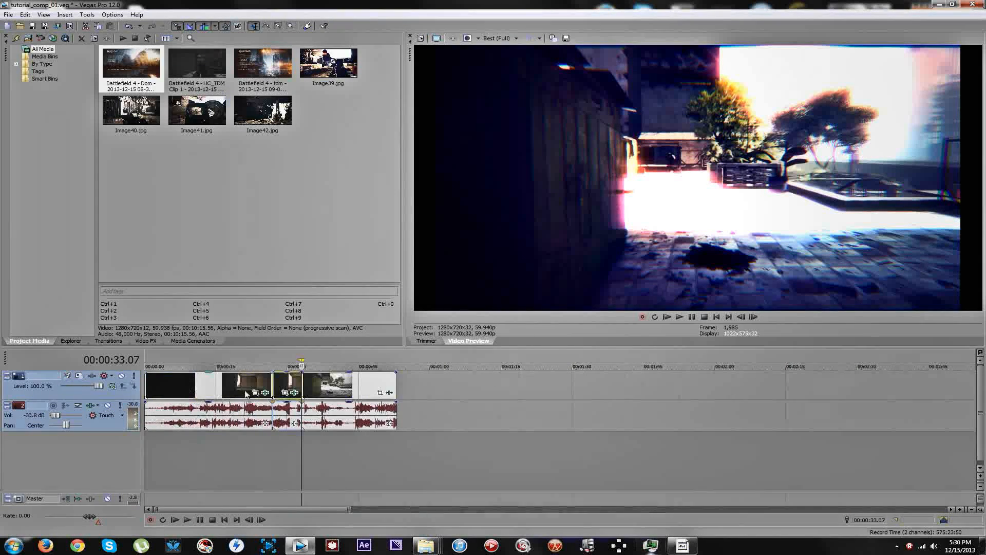
# In the isolated middle segment's look, set Deflare size to 100.0% and strength to 0.00%, and apply it.
pyautogui.click(277, 386)
pyautogui.click(280, 388)
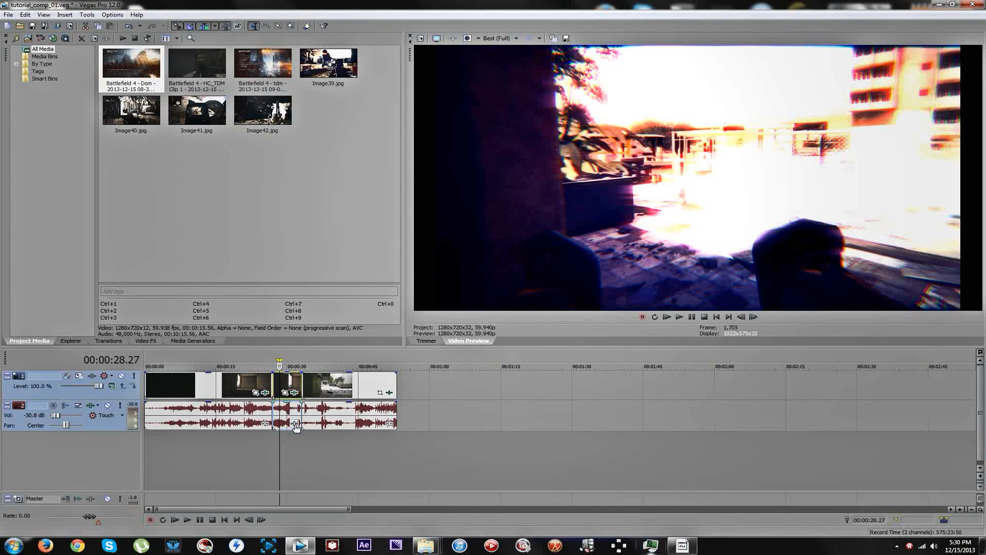
pyautogui.click(294, 393)
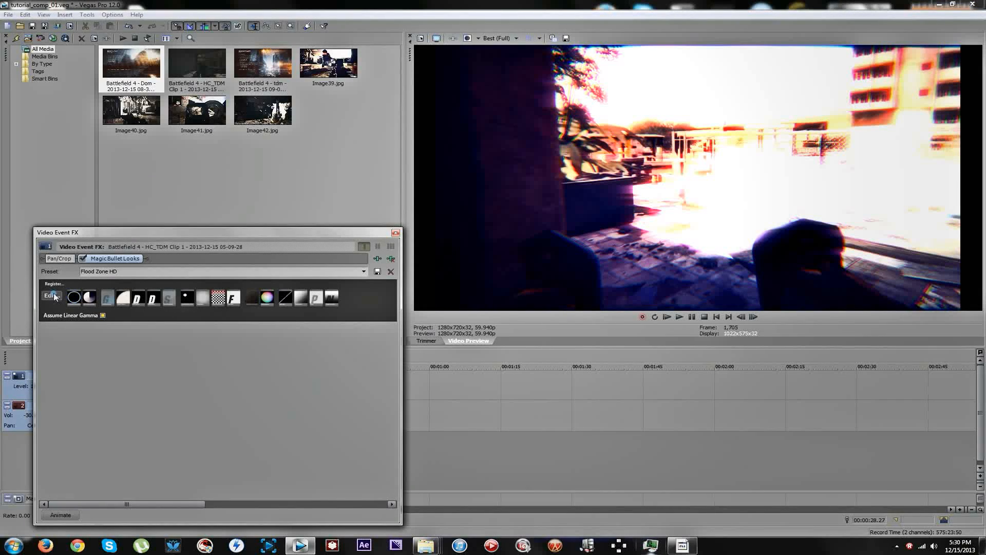
pyautogui.click(51, 296)
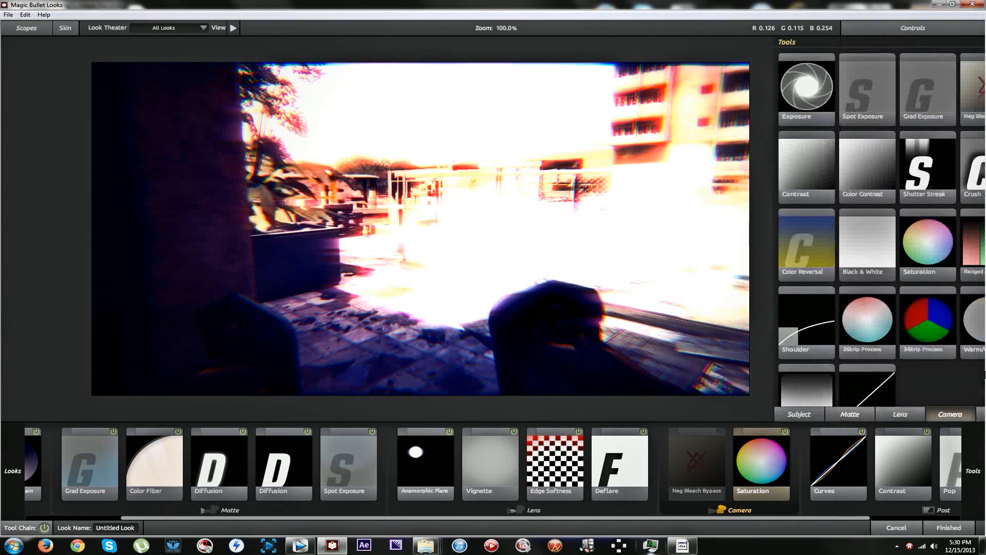
pyautogui.click(607, 461)
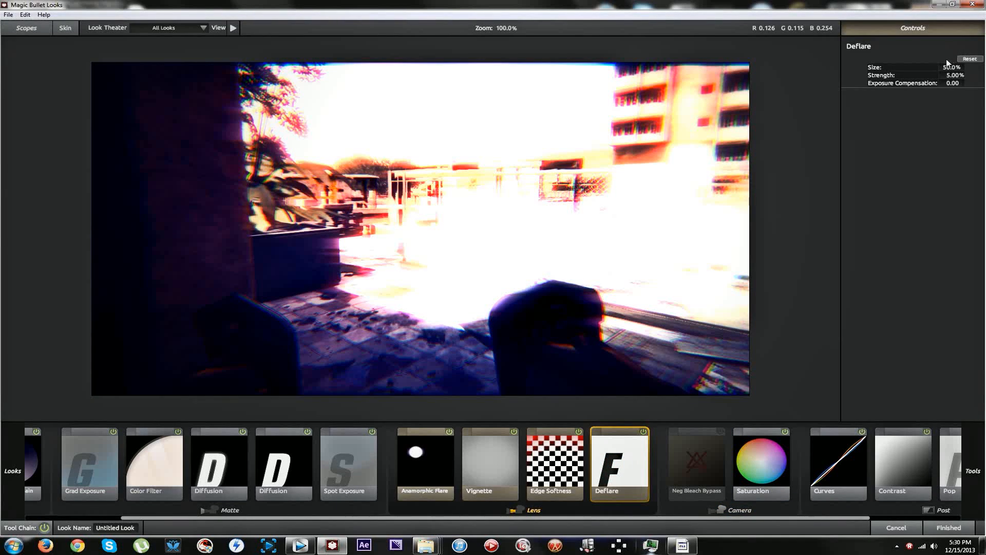
pyautogui.moveTo(946, 71)
pyautogui.mouseDown()
pyautogui.moveTo(976, 76)
pyautogui.moveTo(942, 76)
pyautogui.mouseUp()
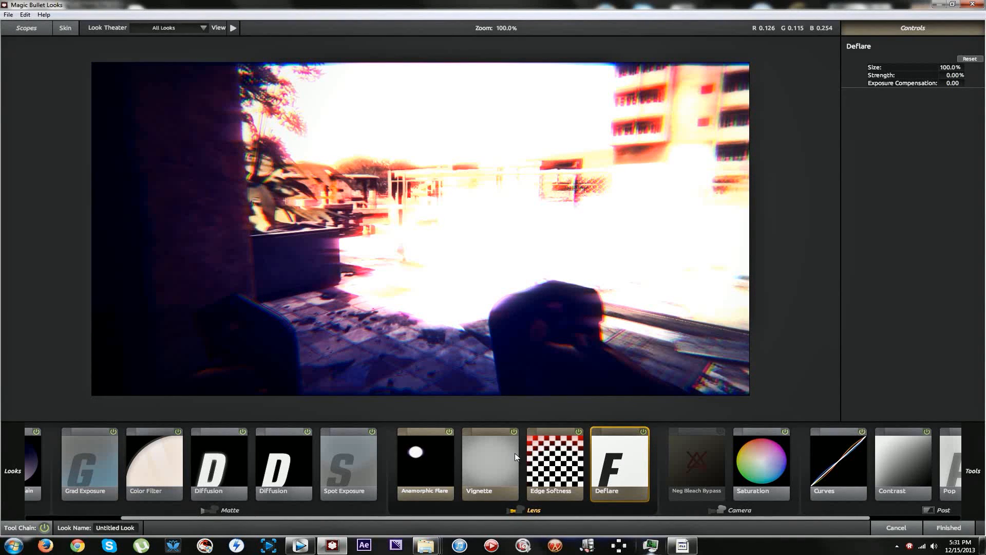
pyautogui.click(951, 532)
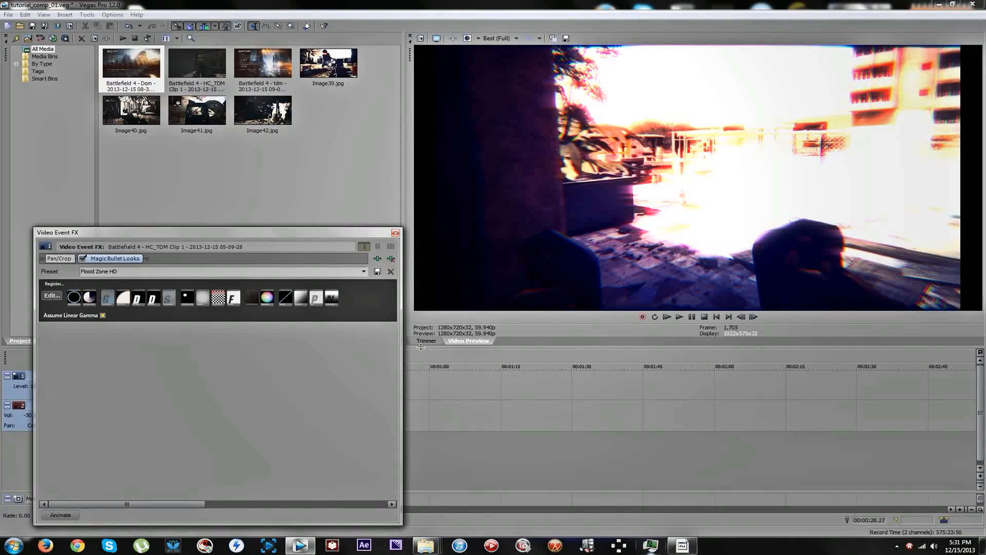
# Play the timeline from 00:00:19.54 through the first split to check the changed segment.
pyautogui.click(239, 463)
pyautogui.press('space')
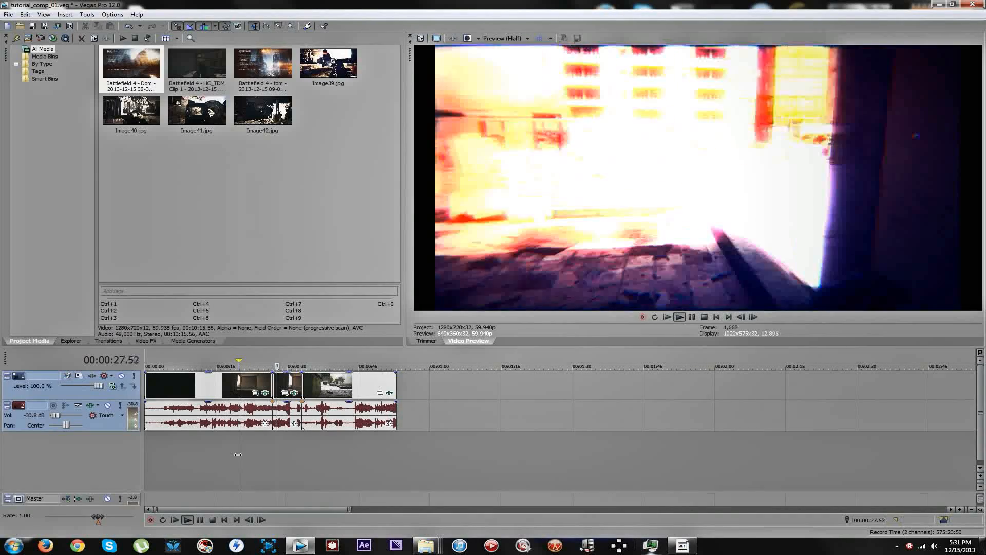
pyautogui.press('space')
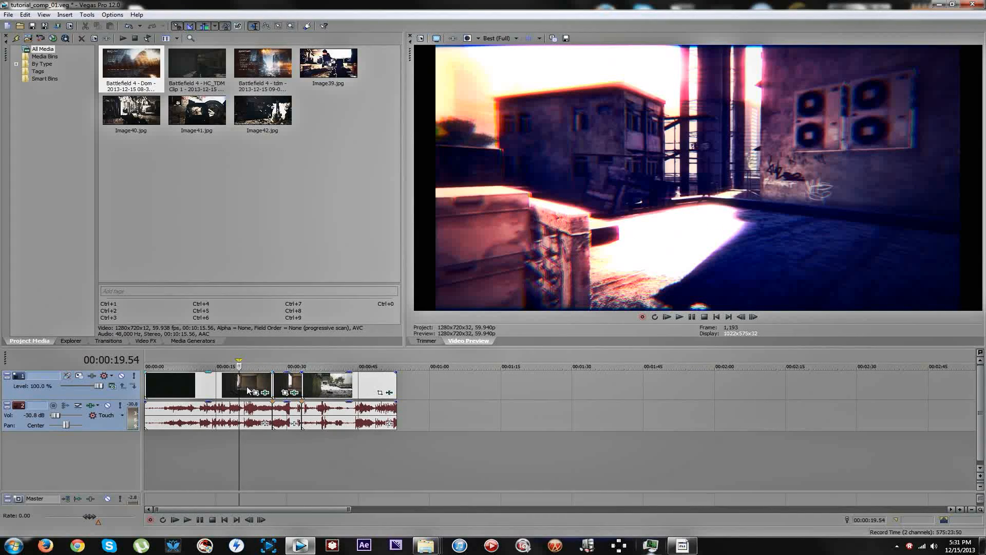
# Reopen the middle segment's look at 00:00:28.07 and disable Telecine Net and the first Diffusion tool.
pyautogui.click(246, 390)
pyautogui.click(253, 386)
pyautogui.moveTo(253, 382); pyautogui.dragTo(278, 386)
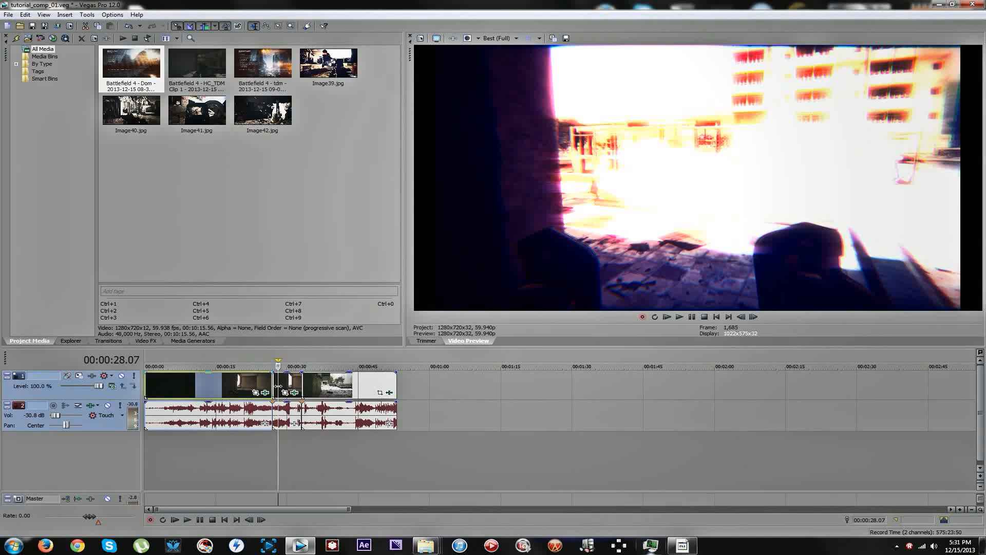
pyautogui.click(296, 393)
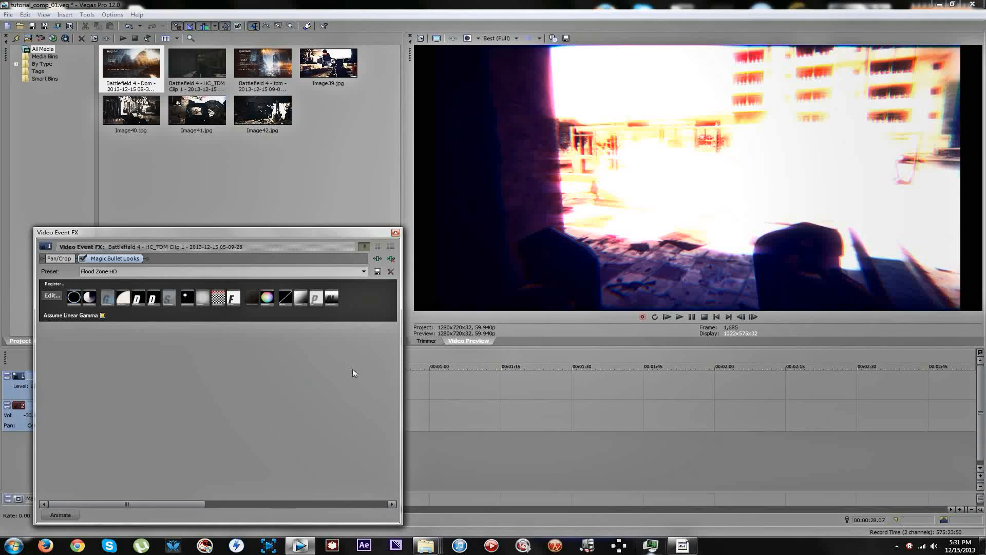
pyautogui.click(51, 296)
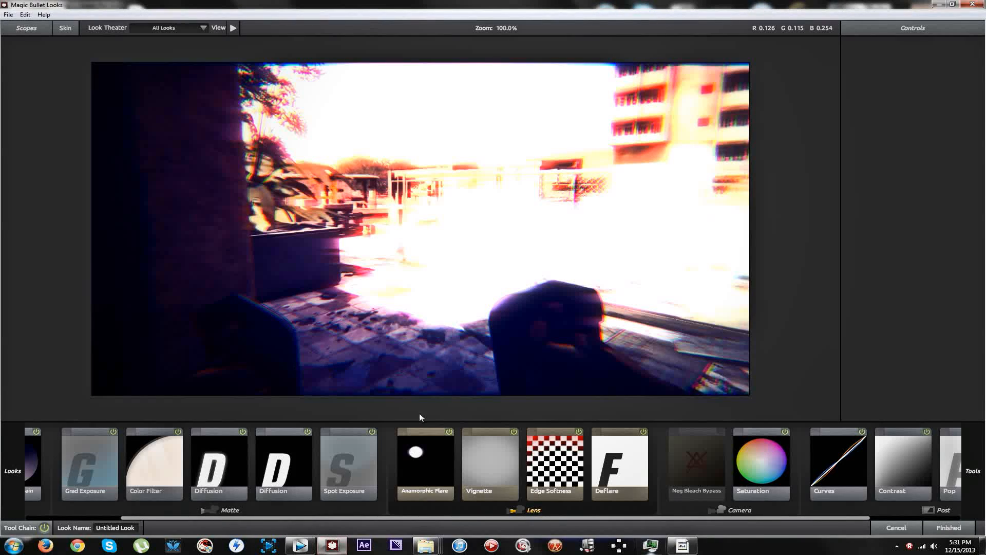
pyautogui.click(864, 436)
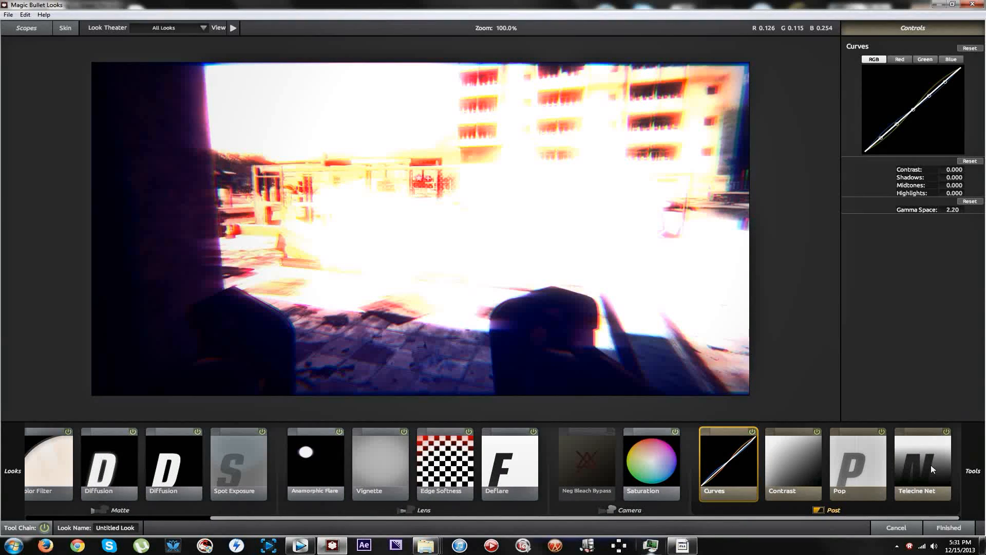
pyautogui.click(946, 434)
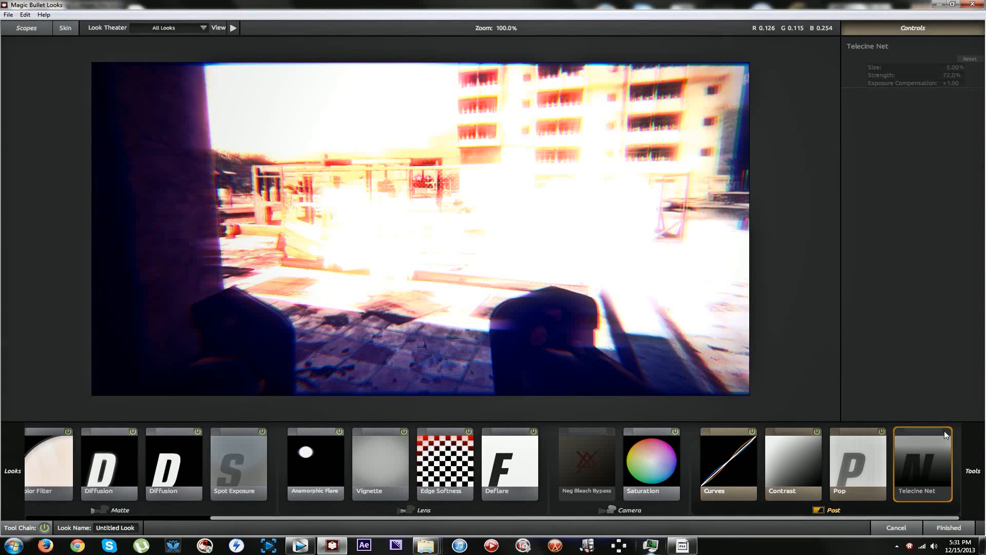
pyautogui.scroll(5, 233, 484)
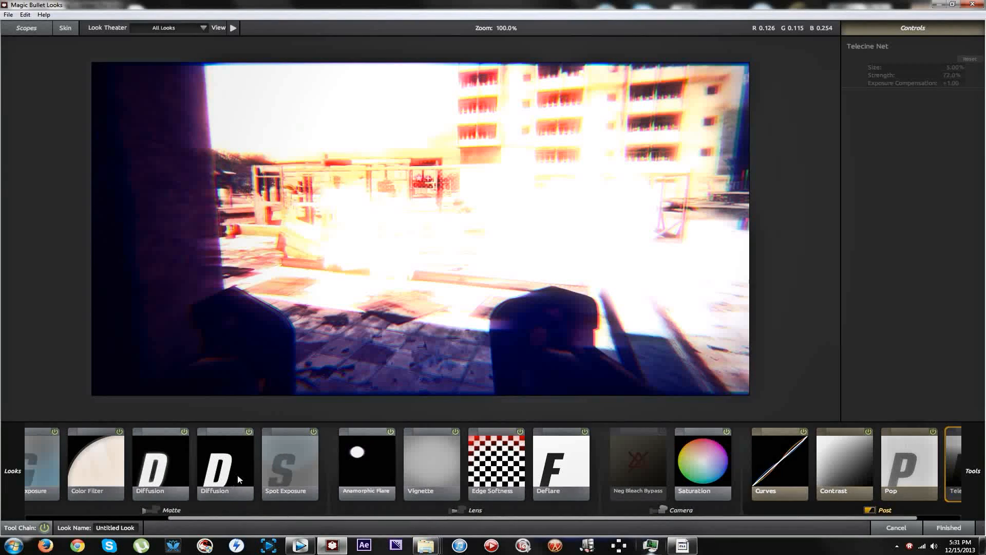
pyautogui.click(236, 432)
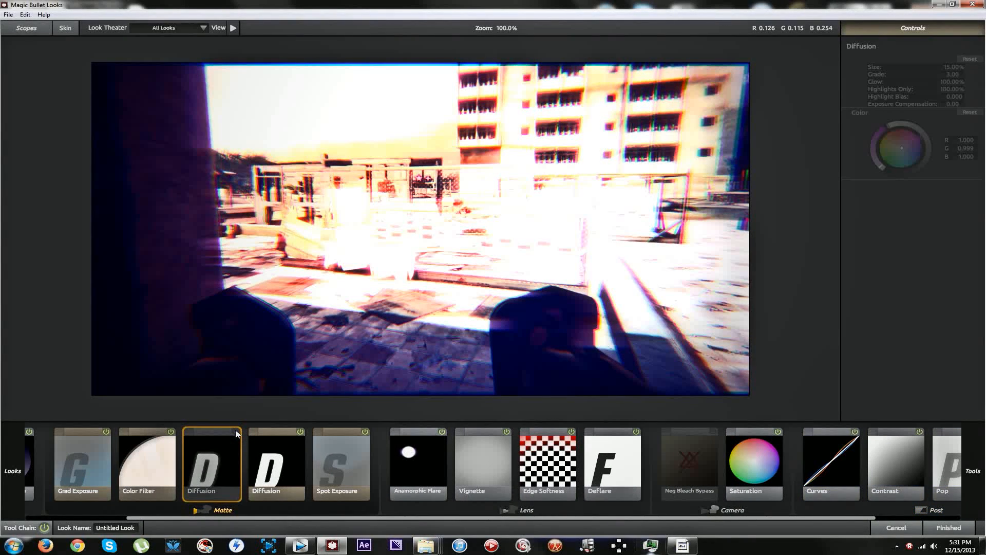
# Adjust the Contrast tool's contrast amount for the middle segment, apply the look, and close the effects window.
pyautogui.click(893, 458)
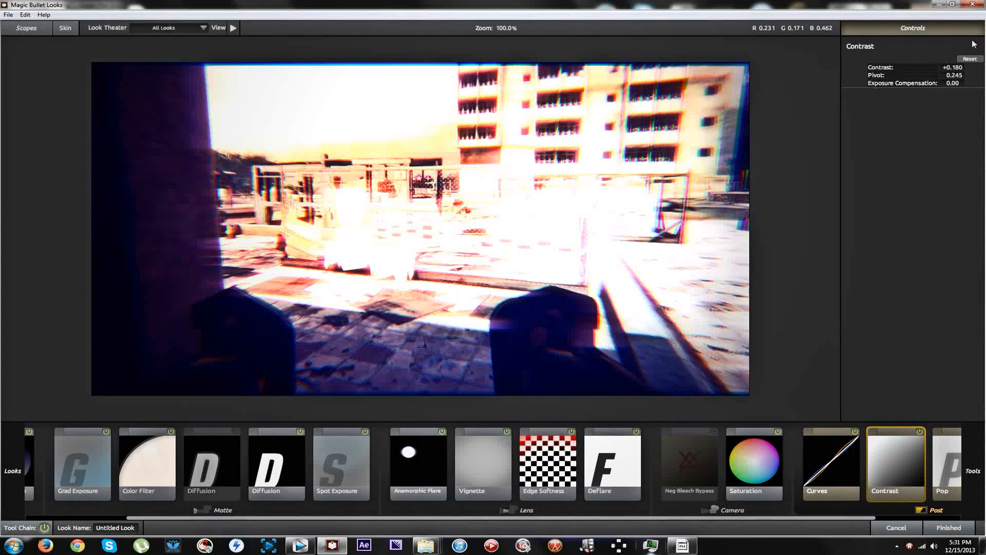
pyautogui.moveTo(950, 67)
pyautogui.mouseDown()
pyautogui.moveTo(966, 67)
pyautogui.moveTo(944, 67)
pyautogui.mouseUp()
pyautogui.click(949, 528)
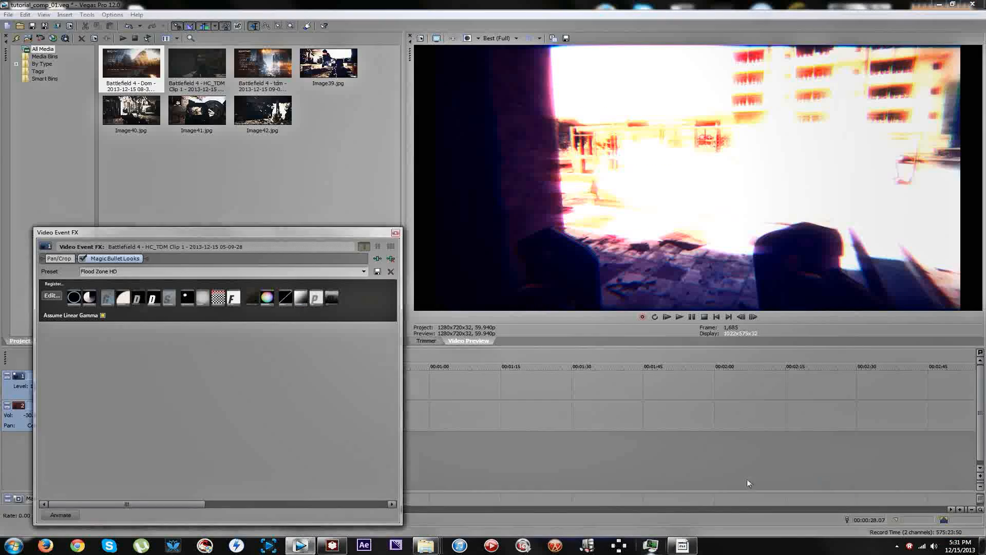
pyautogui.click(394, 234)
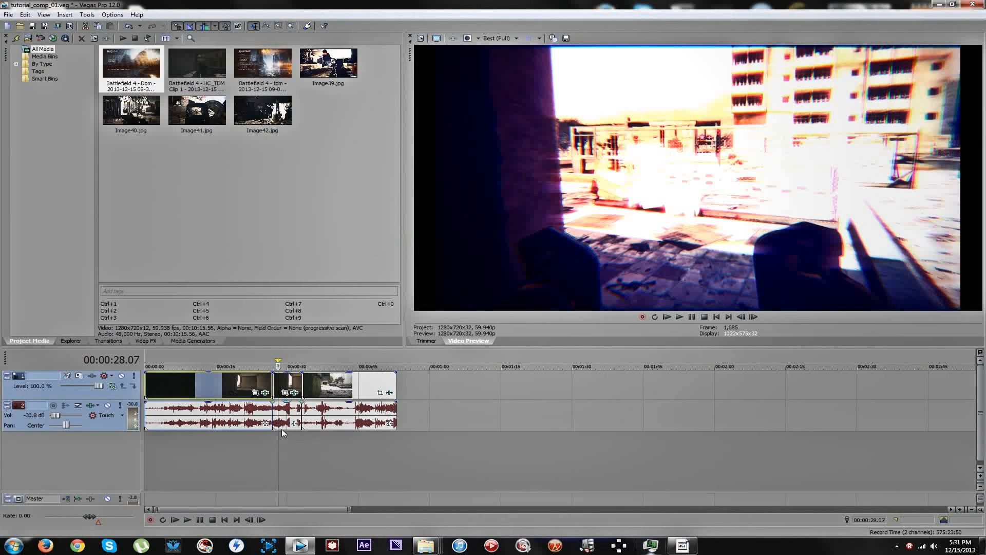
# Play the timeline from 00:00:25.50 across both splits to compare the middle segment with its neighbours.
pyautogui.click(267, 440)
pyautogui.press('space')
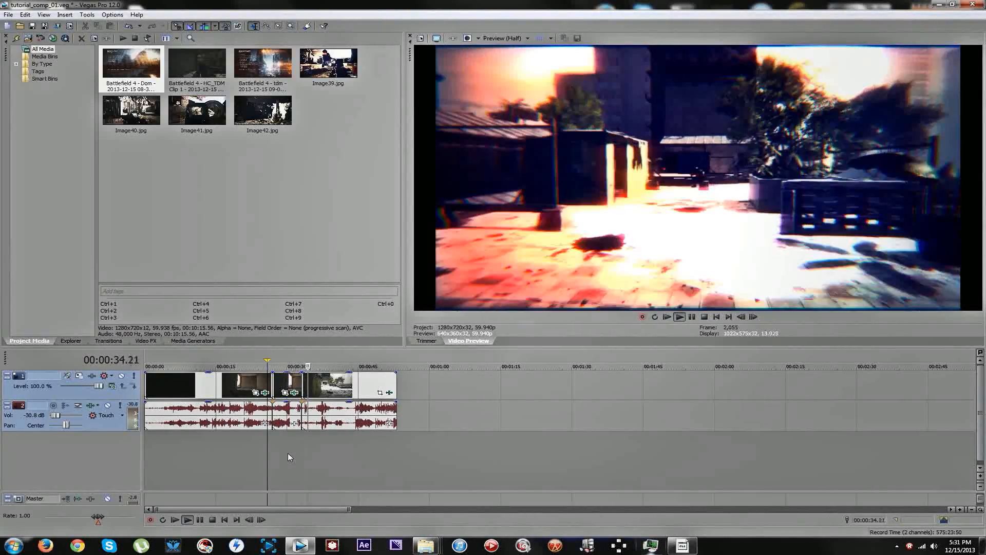
pyautogui.press('space')
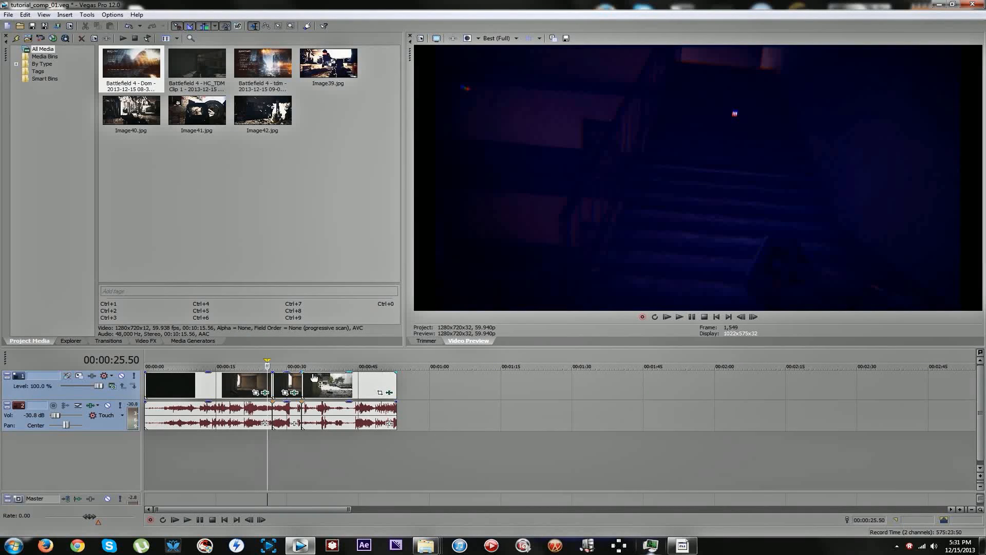
# Split the first segment at about 12 seconds to isolate the dark indoor opening.
pyautogui.click(193, 384)
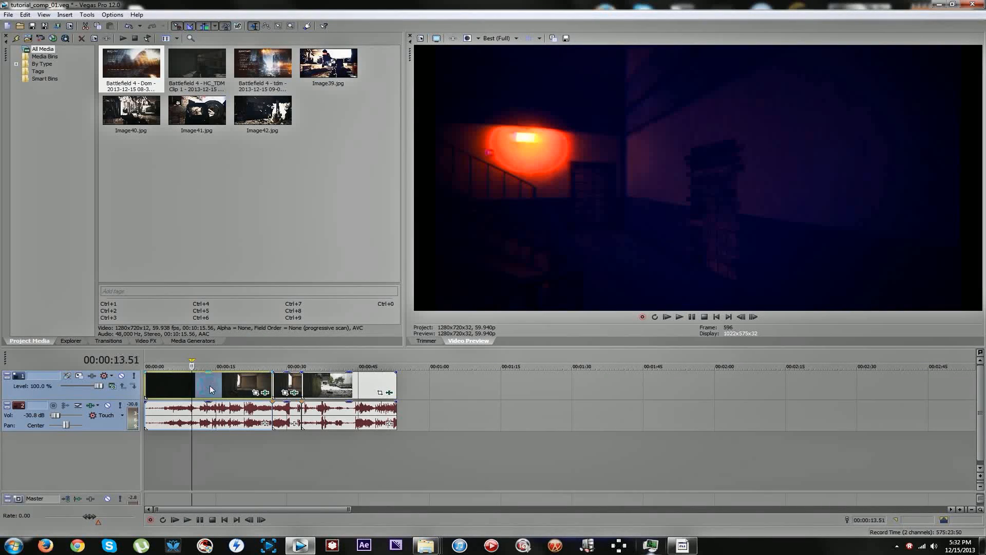
pyautogui.click(193, 385)
pyautogui.moveTo(191, 383)
pyautogui.mouseDown()
pyautogui.moveTo(167, 381)
pyautogui.moveTo(202, 378)
pyautogui.mouseUp()
pyautogui.press('s')
pyautogui.click(193, 381)
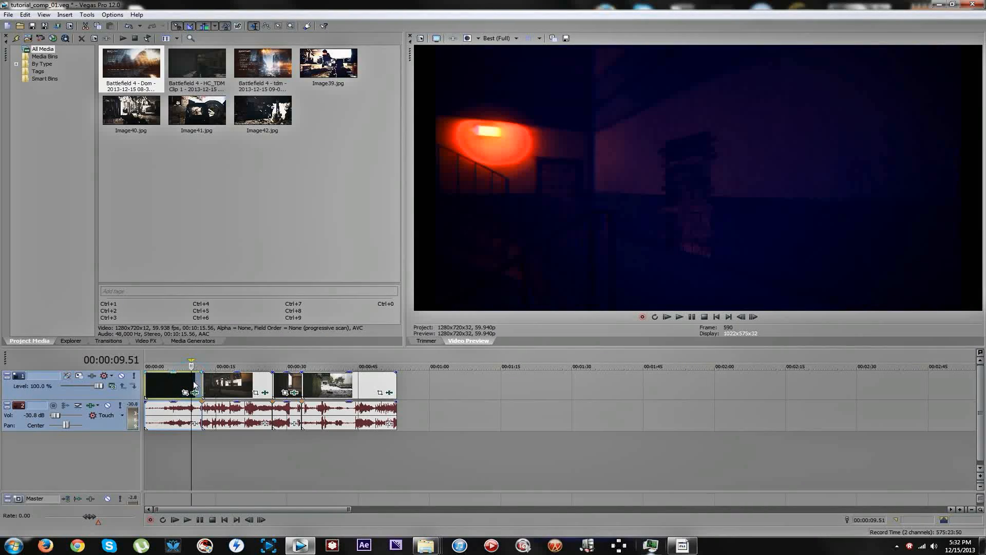
# In the dark opening segment's look, set the Contrast tool's contrast to -0.340, apply it, and close the effects window.
pyautogui.click(196, 392)
pyautogui.click(51, 295)
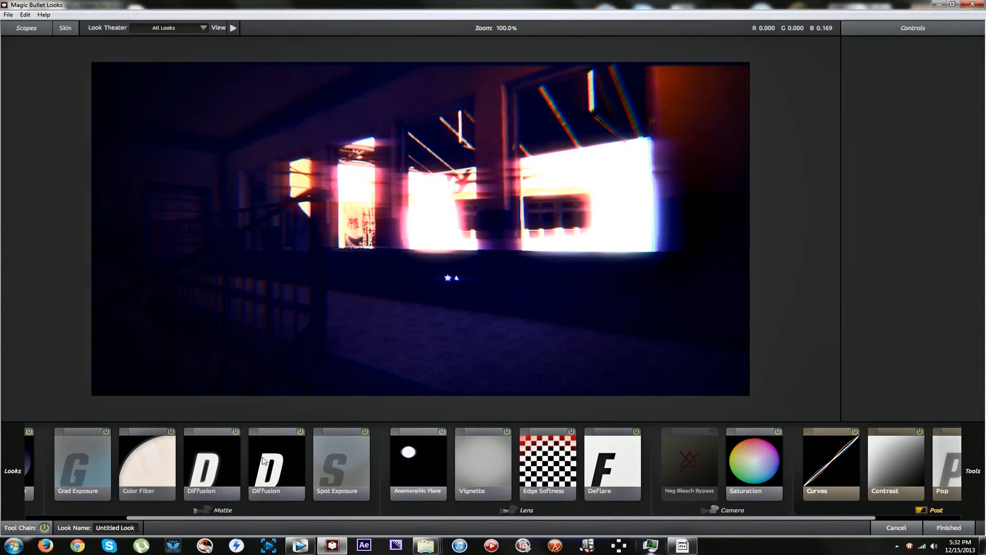
pyautogui.click(894, 465)
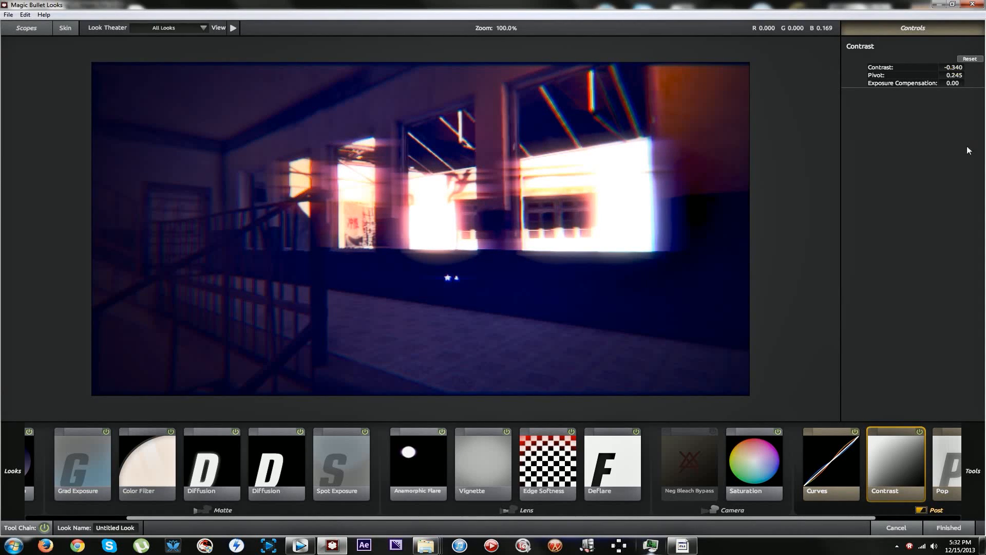
pyautogui.moveTo(963, 488)
pyautogui.click(948, 528)
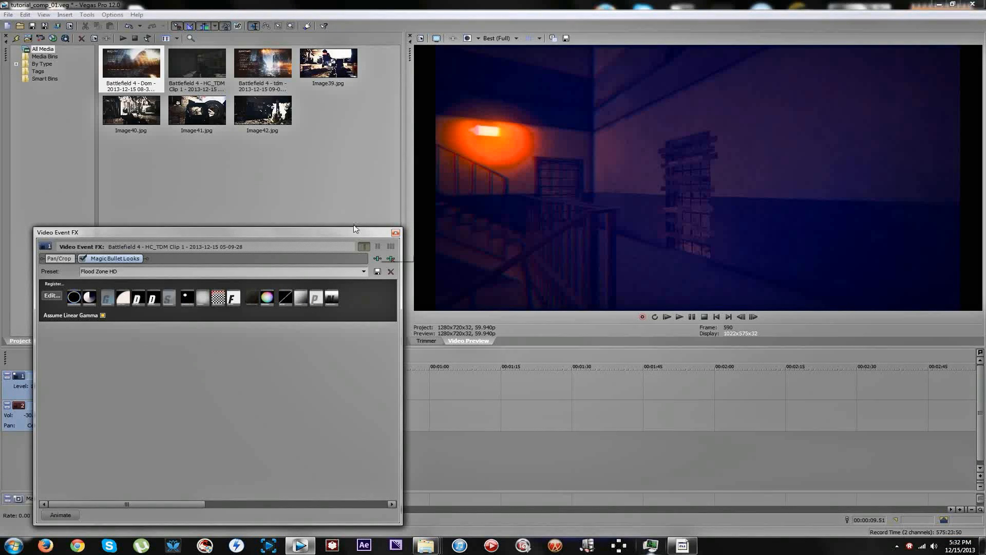
pyautogui.click(395, 233)
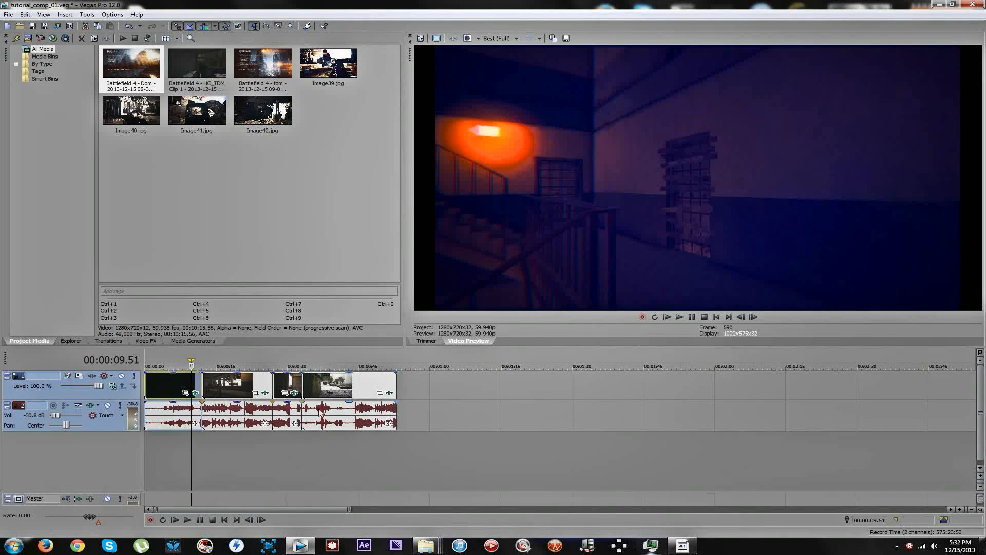
# Scrub and play the later segments between about 30 and 35 seconds to review their grades.
pyautogui.click(258, 384)
pyautogui.moveTo(257, 380); pyautogui.dragTo(288, 375)
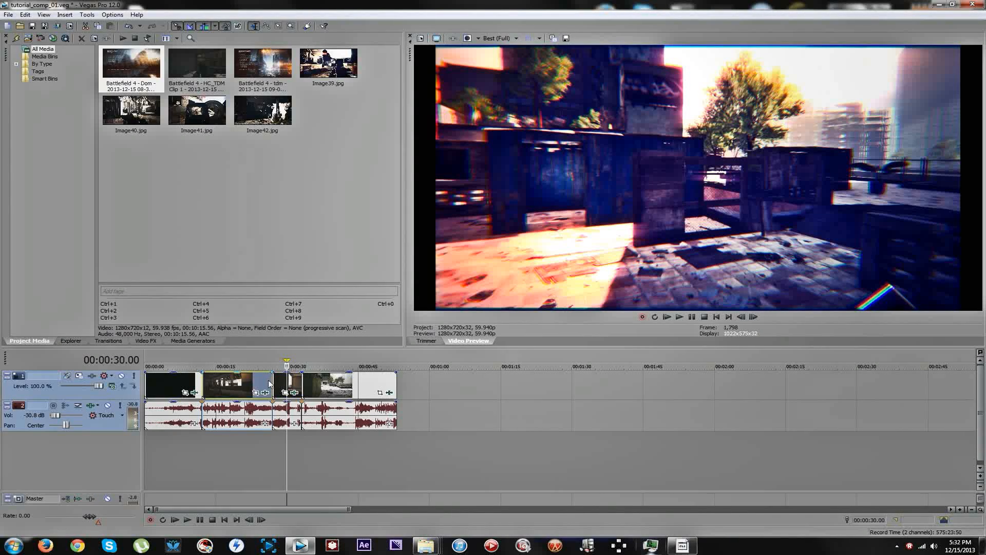
pyautogui.click(269, 383)
pyautogui.click(290, 382)
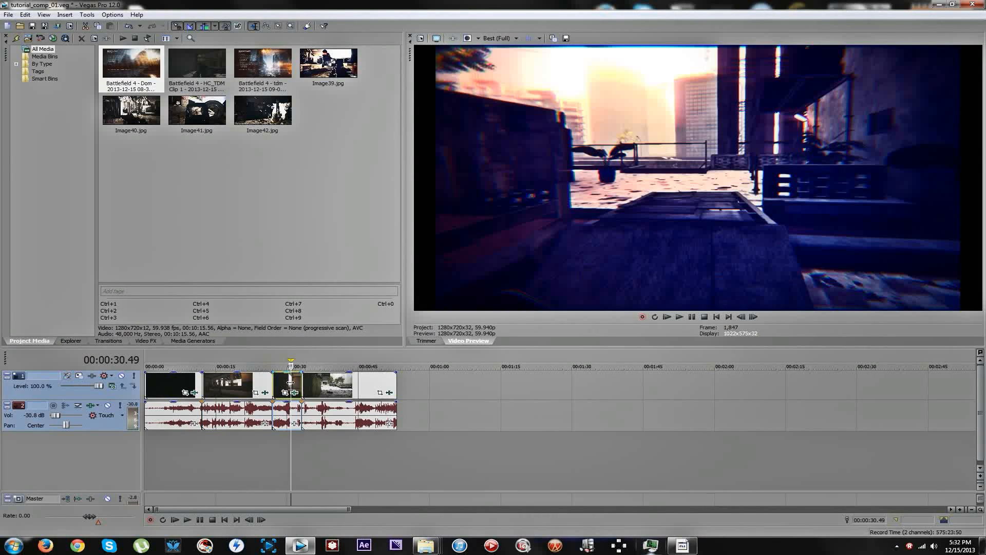
pyautogui.click(301, 383)
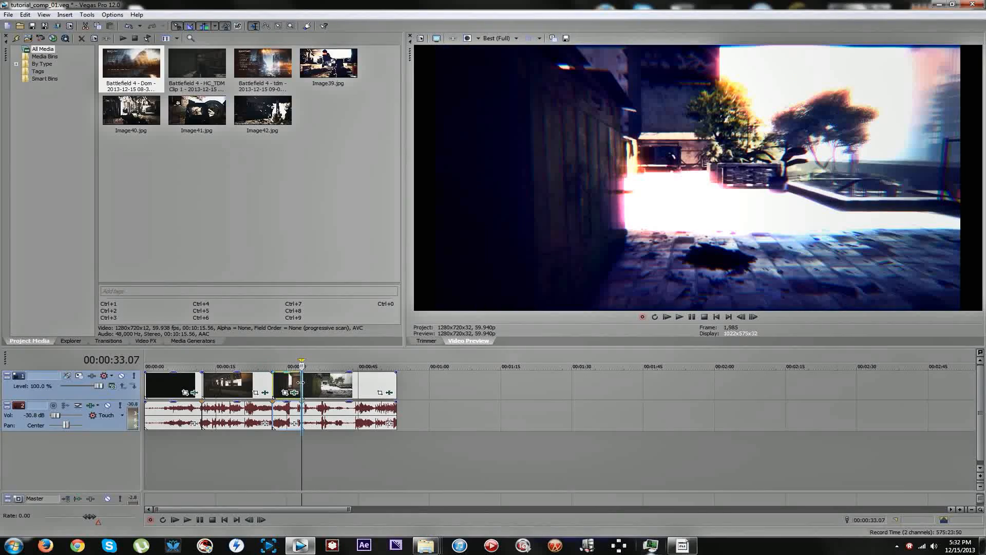
pyautogui.press('space')
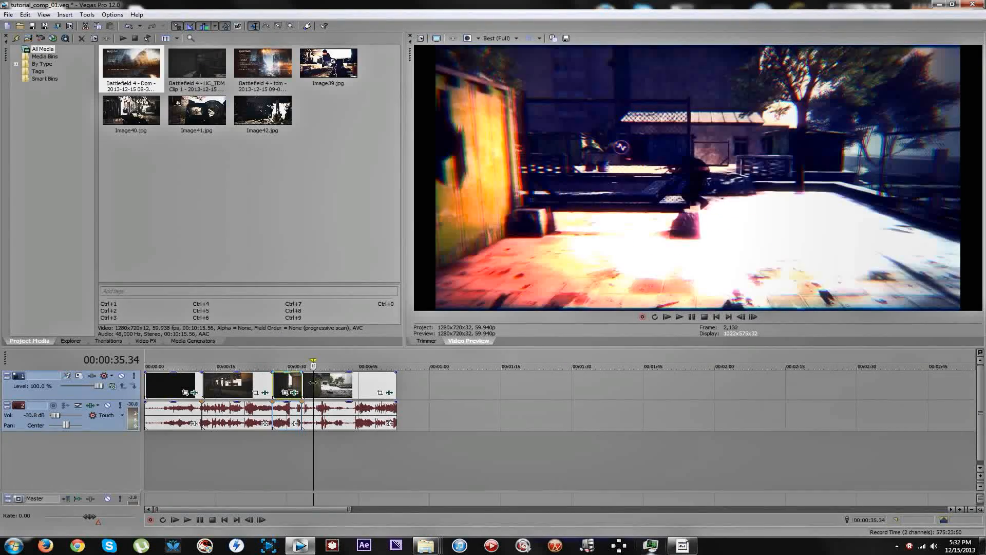
# Inspect the grades of the middle segments at about 30 and 22 seconds and play the timeline from the start.
pyautogui.press('space')
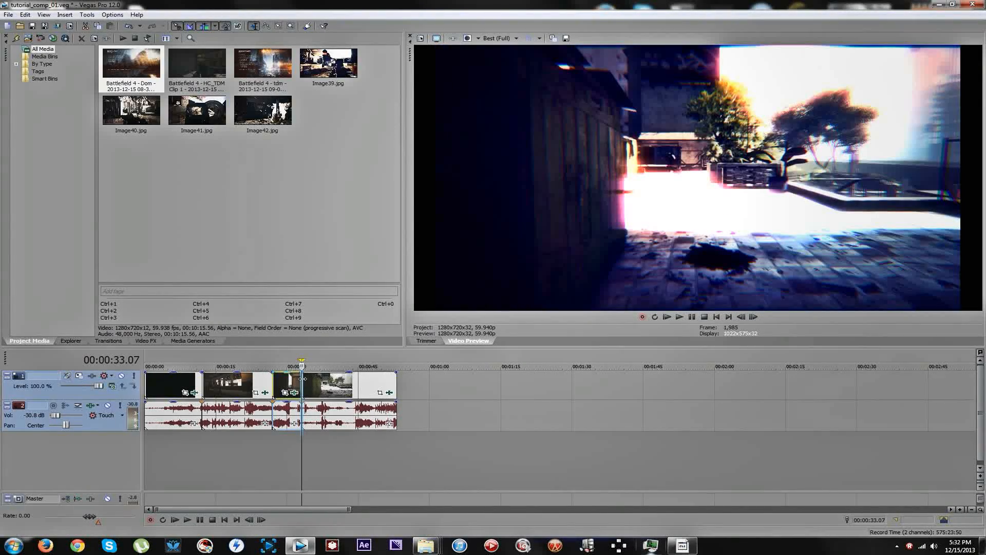
pyautogui.click(297, 382)
pyautogui.click(288, 382)
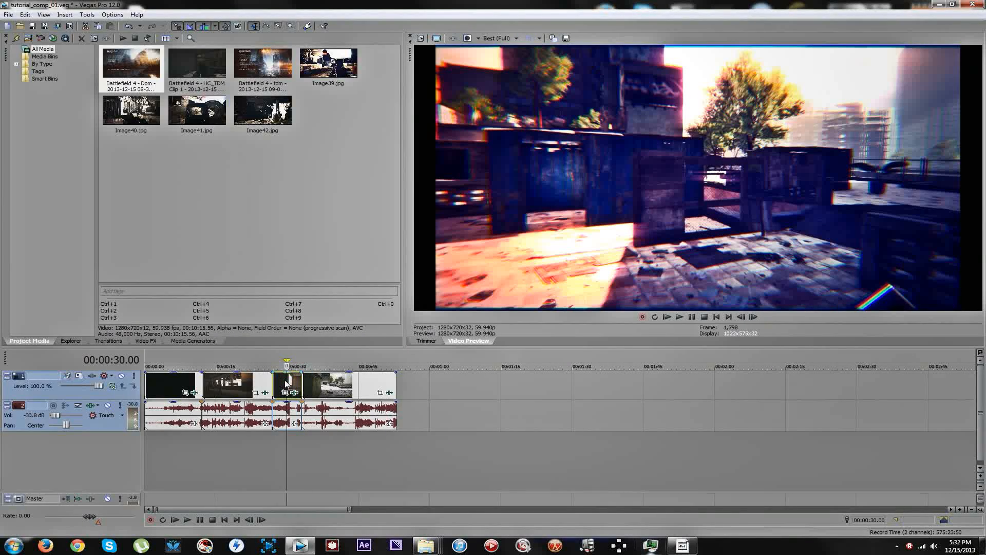
pyautogui.click(252, 386)
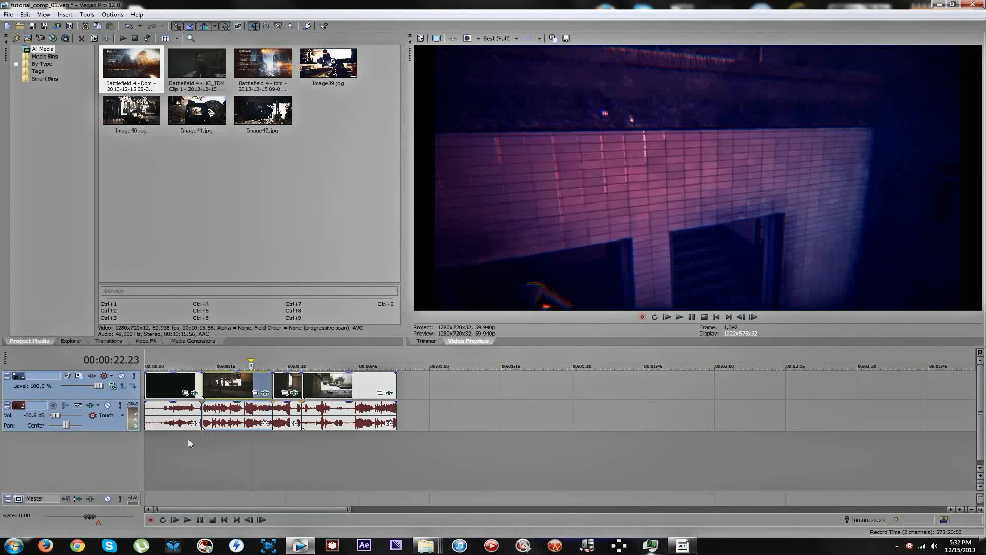
pyautogui.click(146, 446)
pyautogui.press('space')
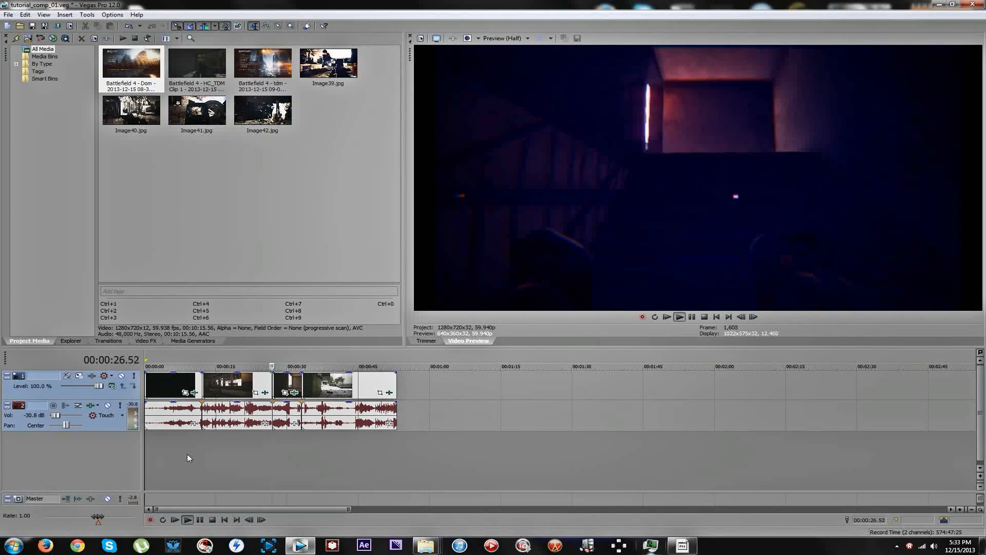
pyautogui.press('space')
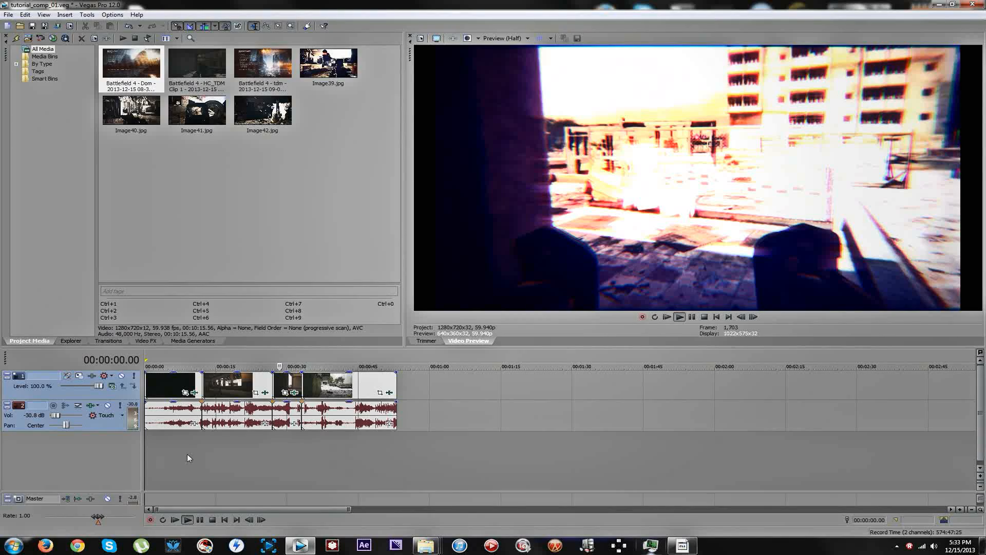
# Play the timeline from 00:00:25.50 to about 40 seconds to review how the grade changes between segments.
pyautogui.click(265, 433)
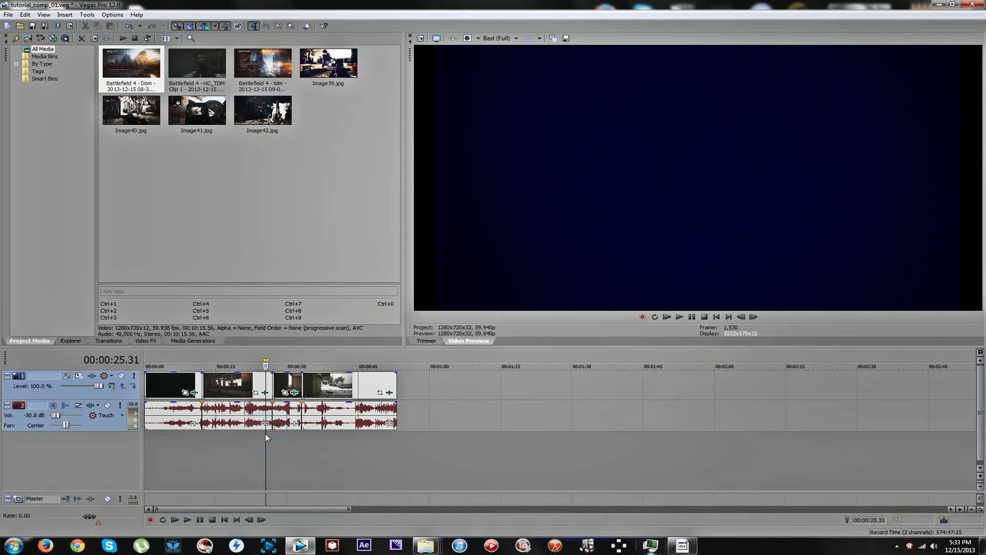
pyautogui.click(267, 440)
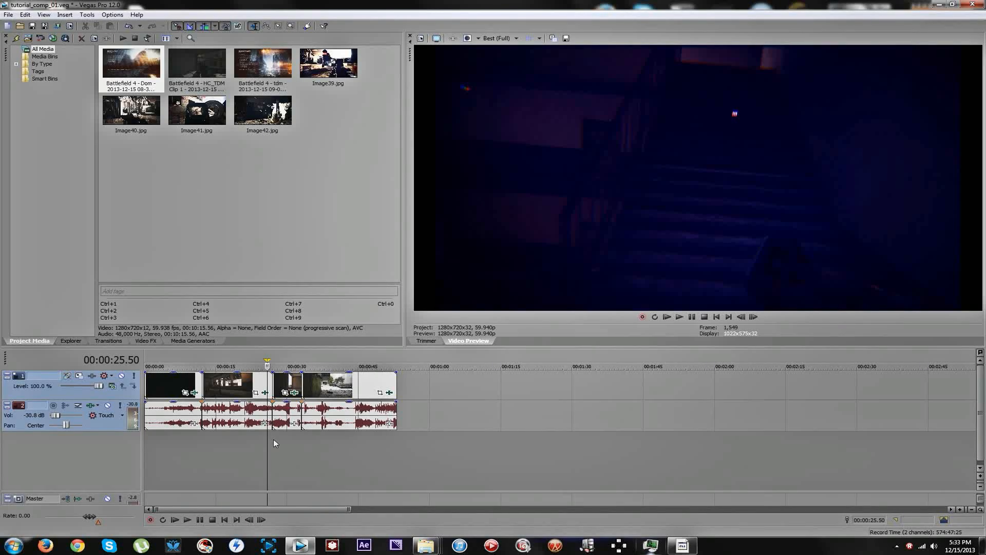
pyautogui.press('space')
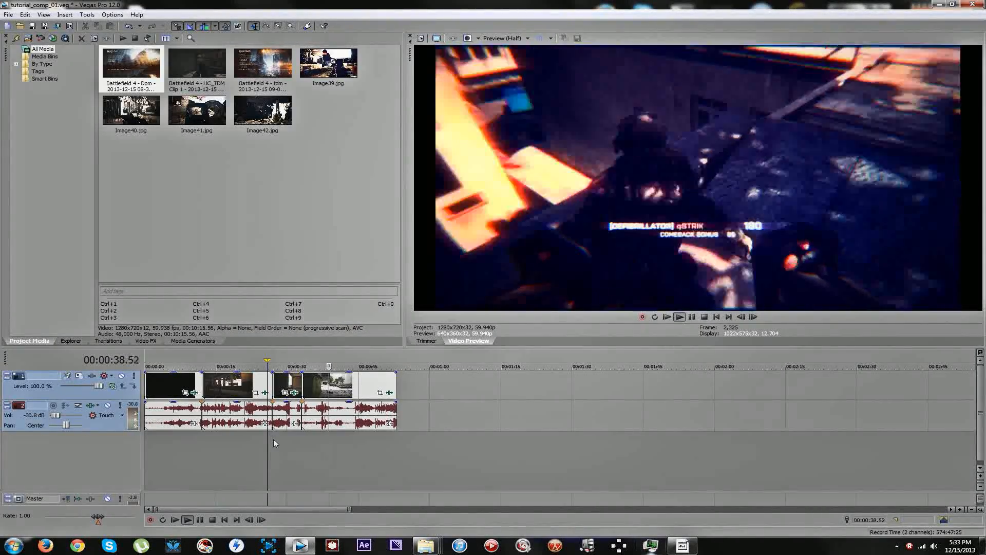
pyautogui.press('space')
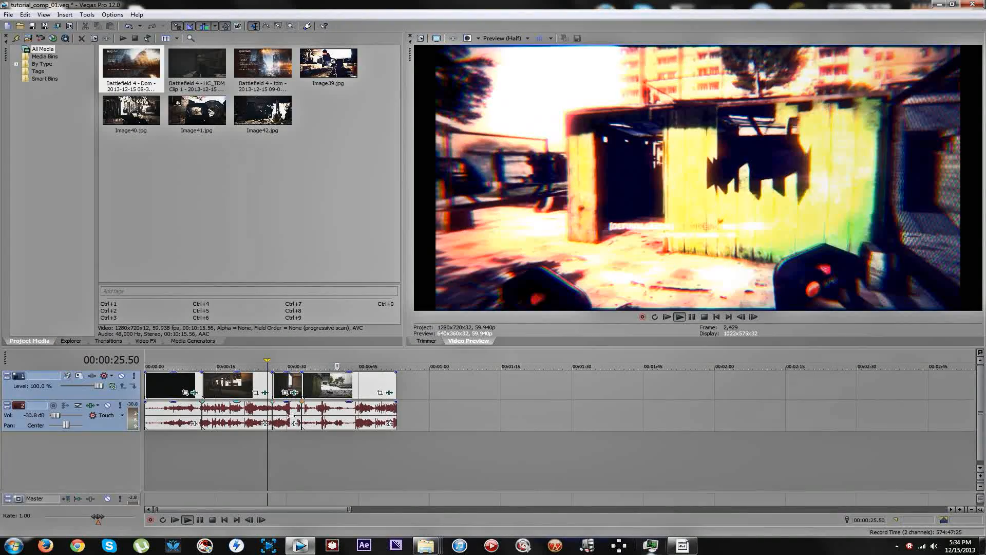
# Add a fade-out to the last segment's video and audio, starting at about 50 seconds.
pyautogui.click(345, 389)
pyautogui.click(345, 390)
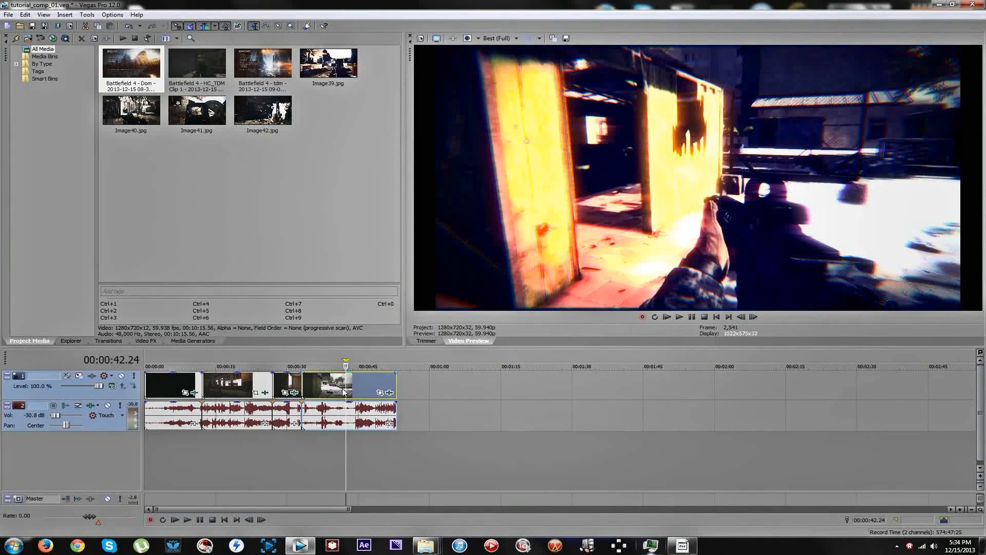
pyautogui.moveTo(346, 385)
pyautogui.mouseDown()
pyautogui.moveTo(404, 379)
pyautogui.moveTo(364, 380)
pyautogui.mouseUp()
pyautogui.click(384, 384)
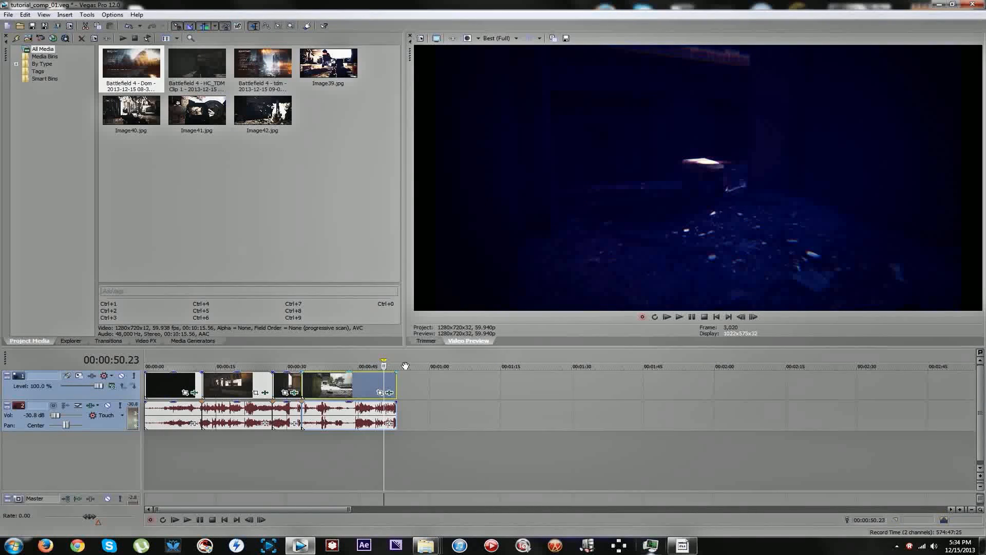
pyautogui.keyDown('ctrl'); pyautogui.click(392, 413); pyautogui.keyUp('ctrl')
pyautogui.moveTo(395, 373); pyautogui.dragTo(384, 375)
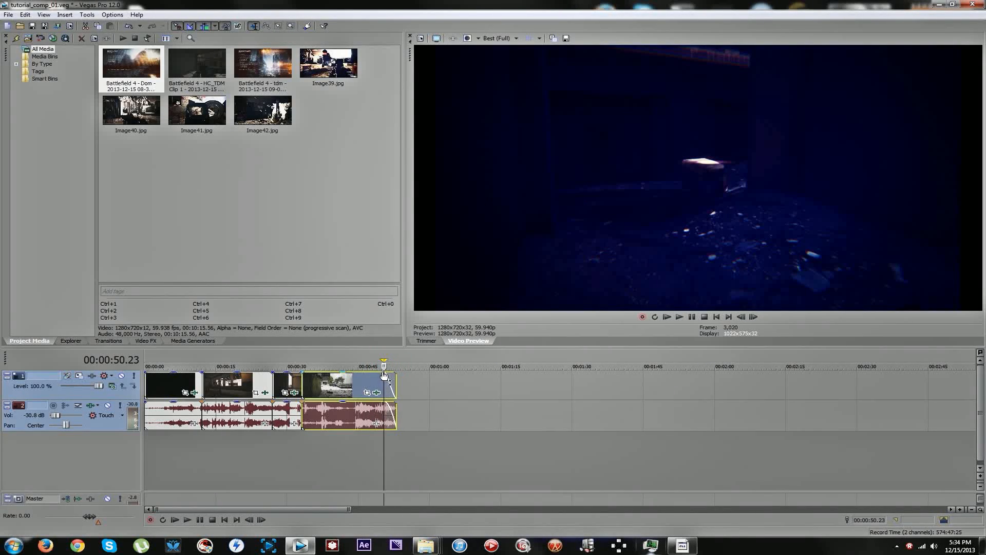
# Add a fade-in of about 1 second to the start of the first segment's video and audio.
pyautogui.click(146, 389)
pyautogui.click(146, 410)
pyautogui.scroll(2, 158, 408)
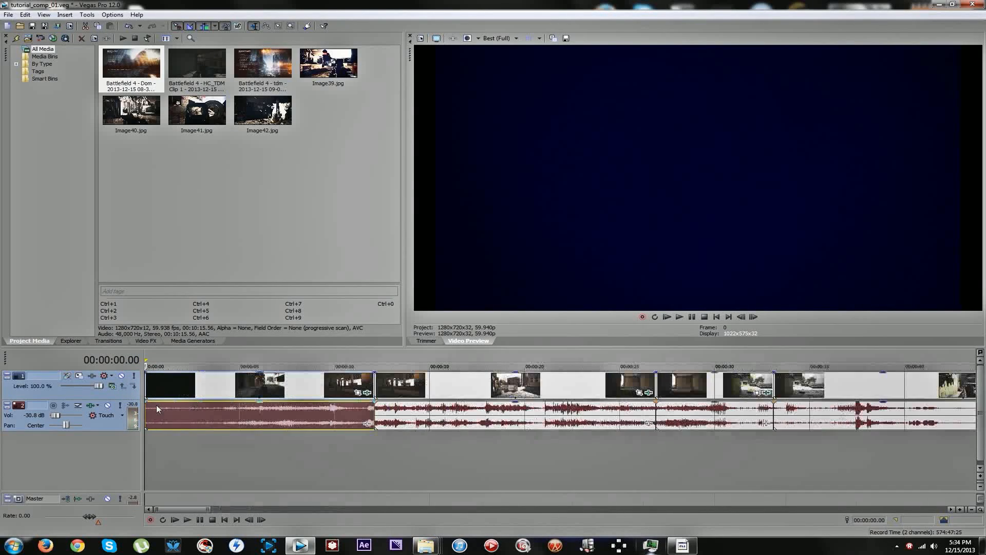
pyautogui.keyDown('ctrl'); pyautogui.click(147, 376); pyautogui.keyUp('ctrl')
pyautogui.moveTo(145, 373); pyautogui.dragTo(166, 377)
pyautogui.scroll(-4, 226, 388)
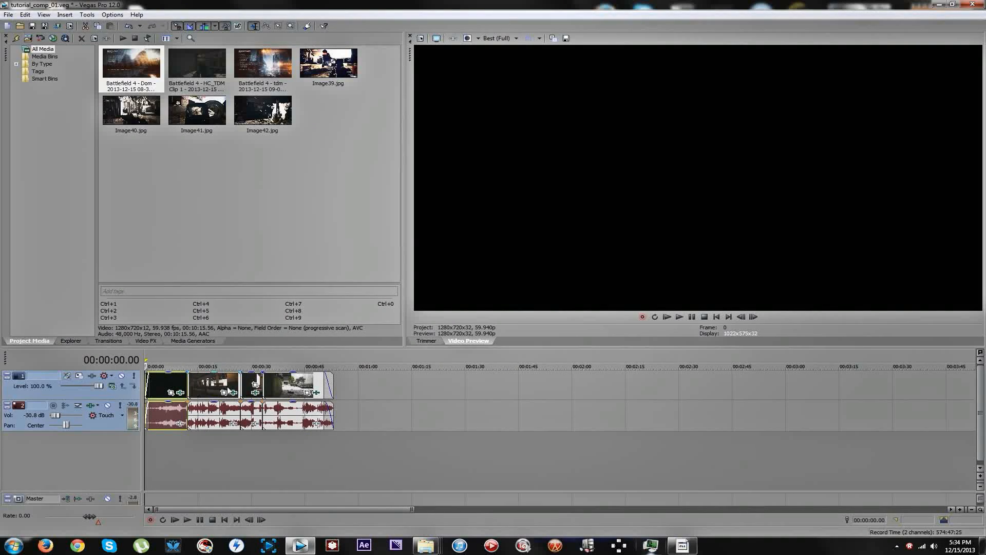
# Lengthen the first segment's fade-in to about 3 seconds and remove the stray fade-in from the third segment.
pyautogui.click(256, 381)
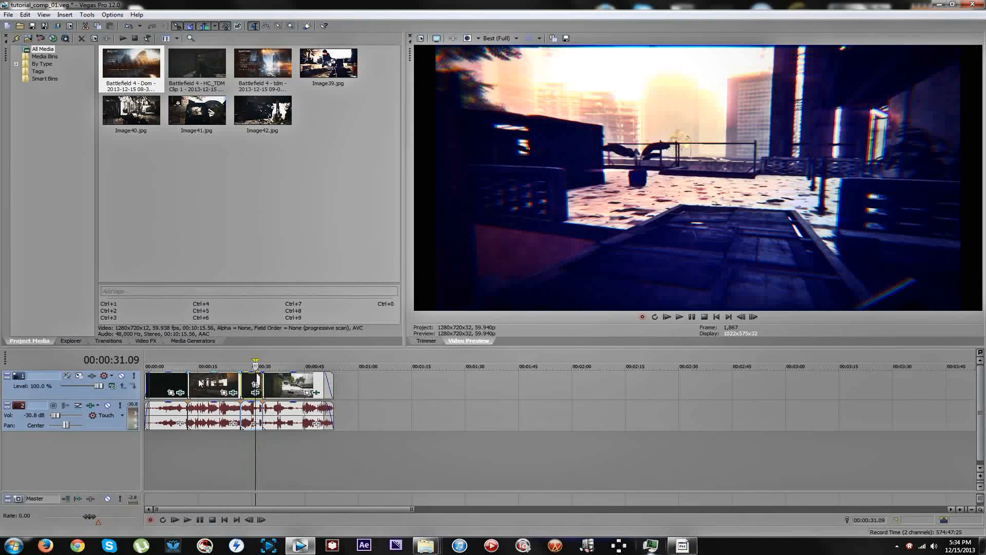
pyautogui.click(156, 396)
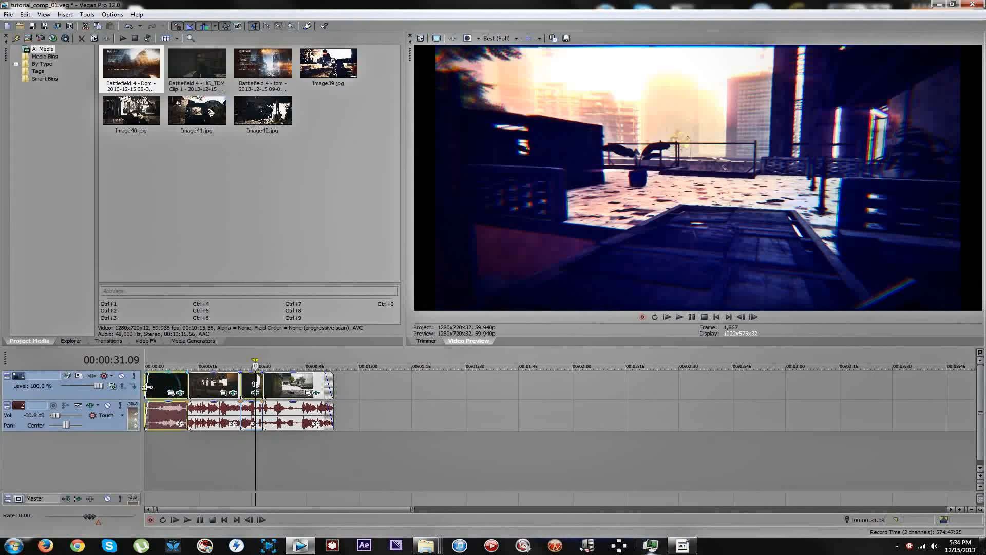
pyautogui.moveTo(147, 374); pyautogui.dragTo(156, 373)
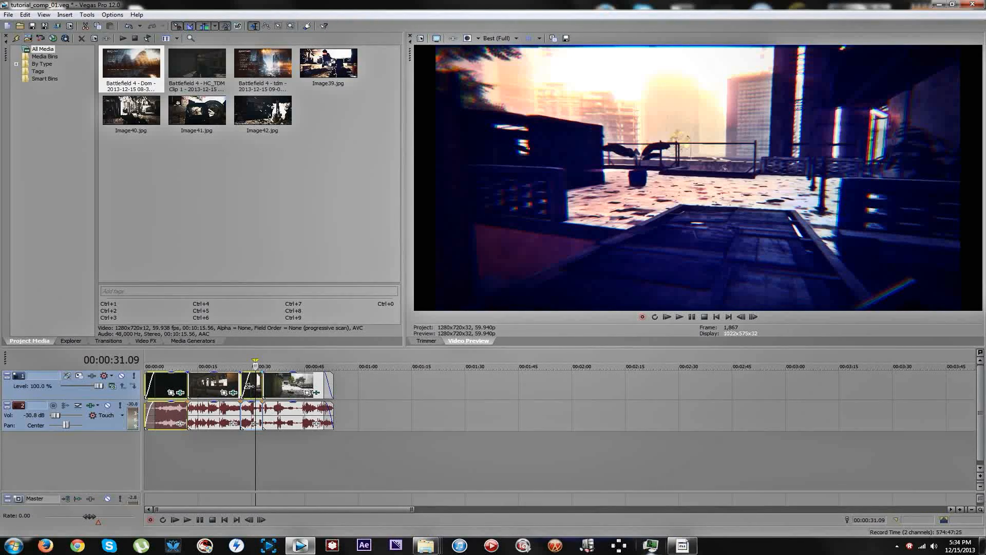
pyautogui.moveTo(249, 387); pyautogui.dragTo(239, 380)
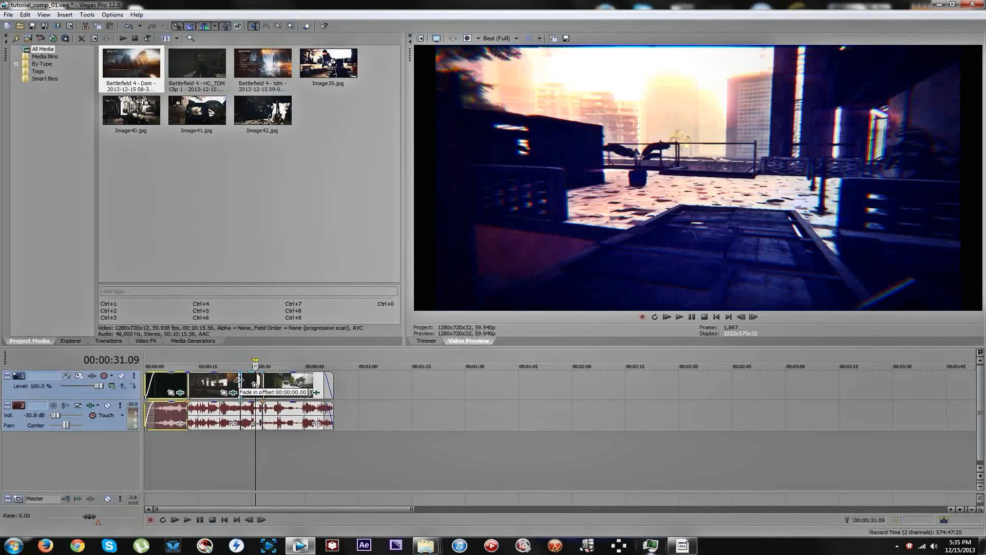
# Examine the third segment between about 27 and 31 seconds for the moment where the dark interior gives way to the bright exterior.
pyautogui.click(277, 390)
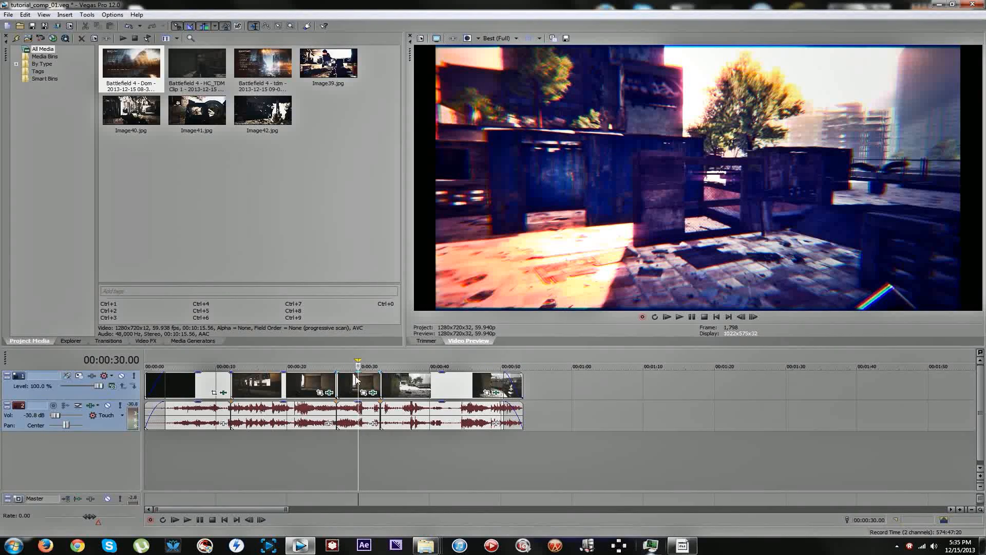
pyautogui.click(364, 385)
pyautogui.click(367, 385)
pyautogui.click(363, 384)
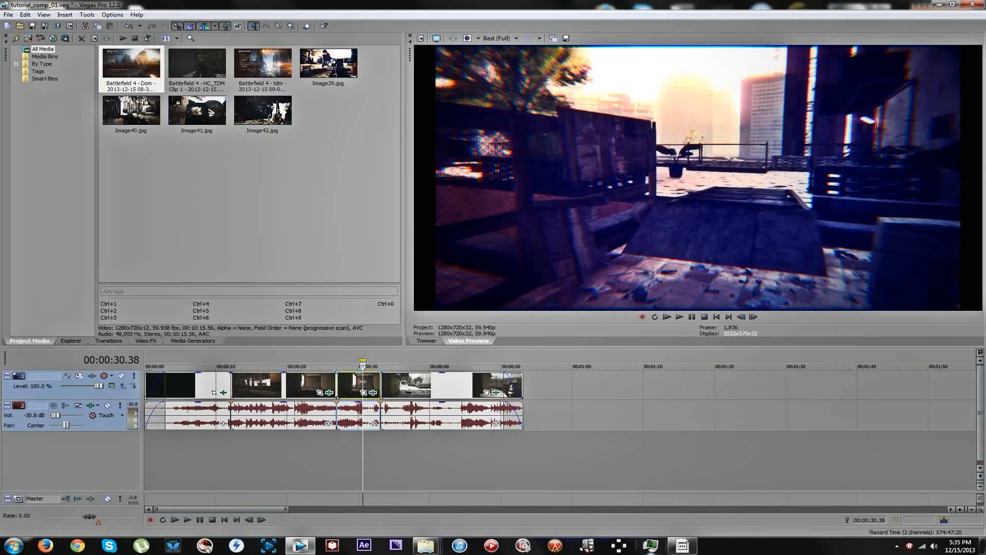
pyautogui.press('Left')
pyautogui.press('Left')
pyautogui.press('Left')
pyautogui.press('Left')
pyautogui.press('Left')
pyautogui.press('Left')
pyautogui.press('Left')
pyautogui.press('Left')
pyautogui.press('Left')
pyautogui.press('Left')
pyautogui.press('Left')
pyautogui.press('Left')
pyautogui.press('Left')
pyautogui.press('Left')
pyautogui.press('Left')
pyautogui.press('Left')
pyautogui.press('Left')
pyautogui.press('Left')
pyautogui.press('Left')
pyautogui.press('Left')
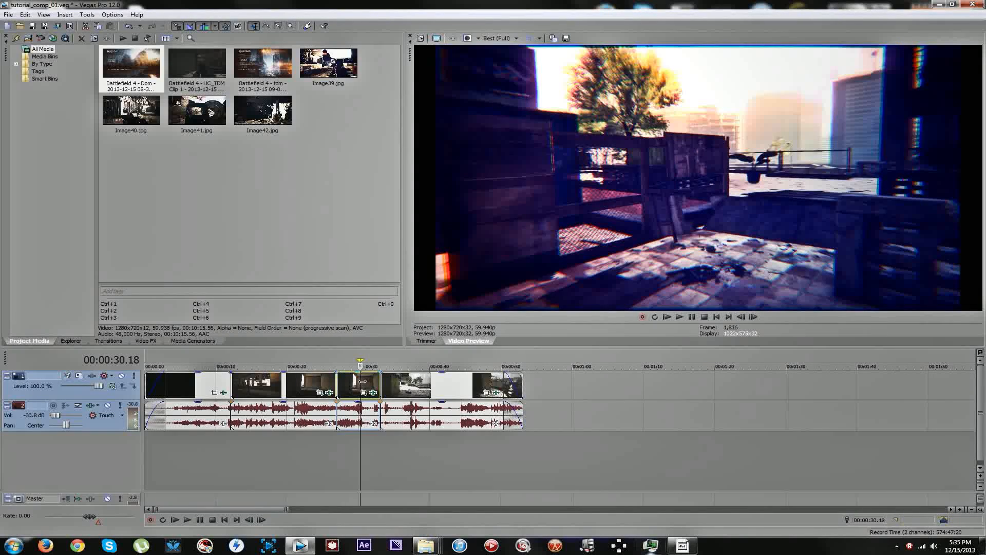
pyautogui.click(341, 382)
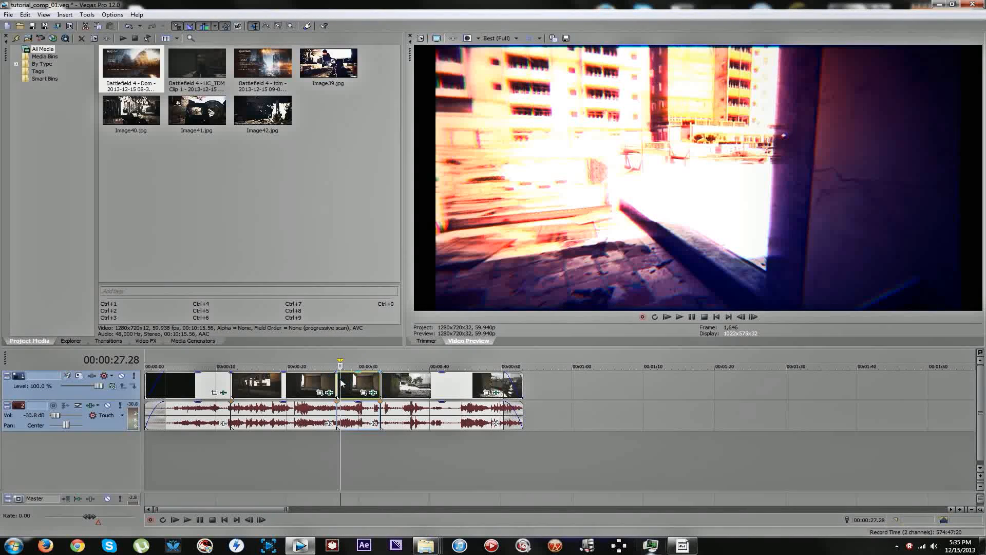
# Split the third segment at 00:00:27.34 and overlap its two parts slightly to form a short crossfade.
pyautogui.scroll(3, 351, 385)
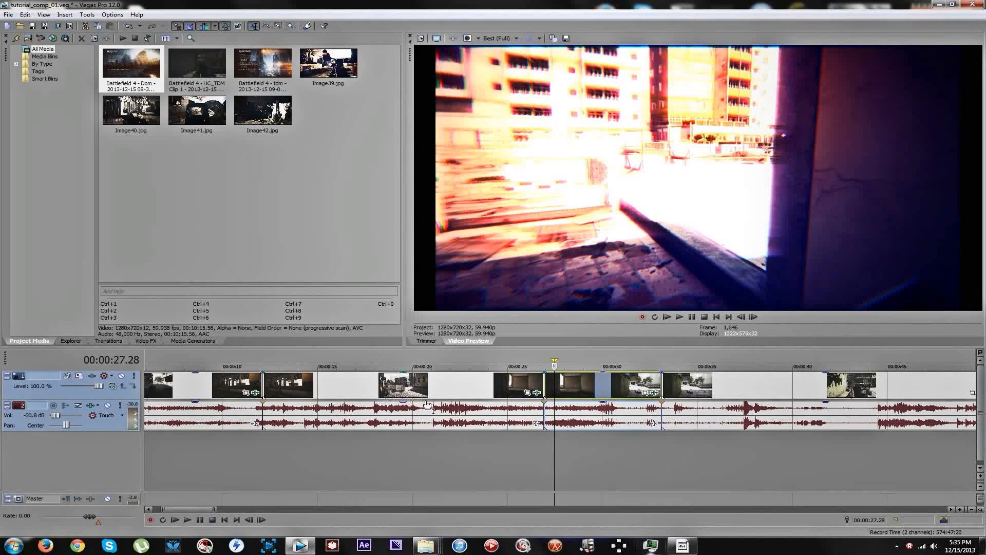
pyautogui.press('s')
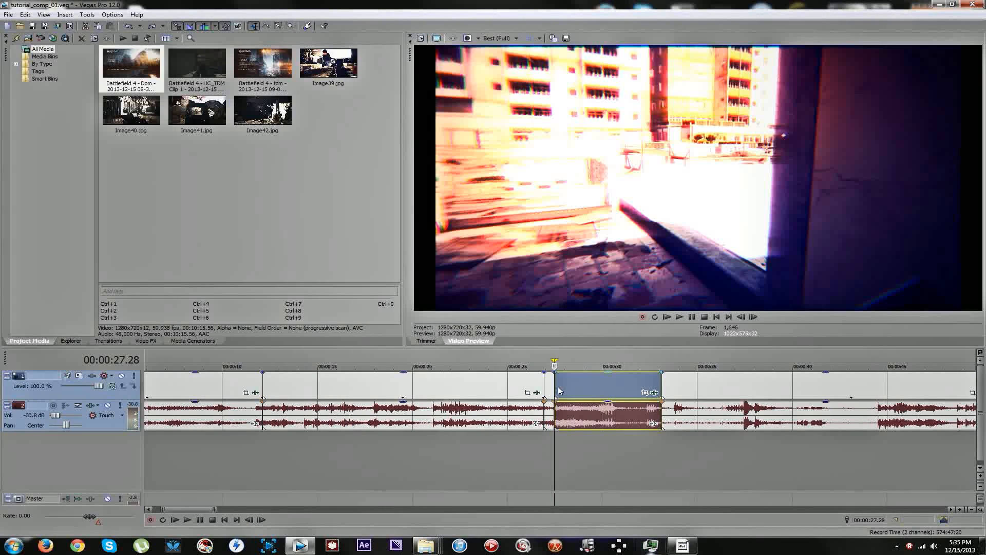
pyautogui.hotkey('ctrl', 'z')
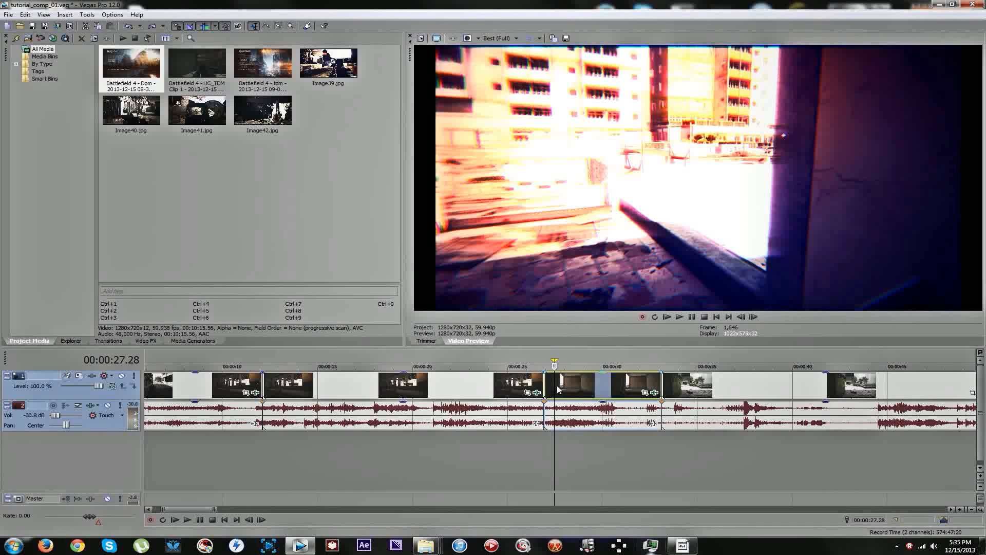
pyautogui.press('space')
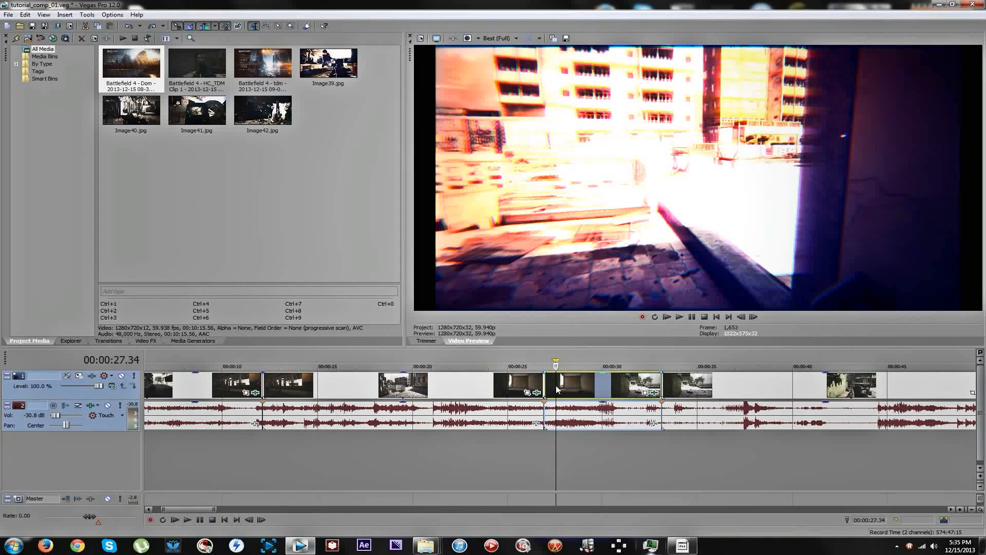
pyautogui.press('s')
pyautogui.moveTo(564, 384); pyautogui.dragTo(555, 384)
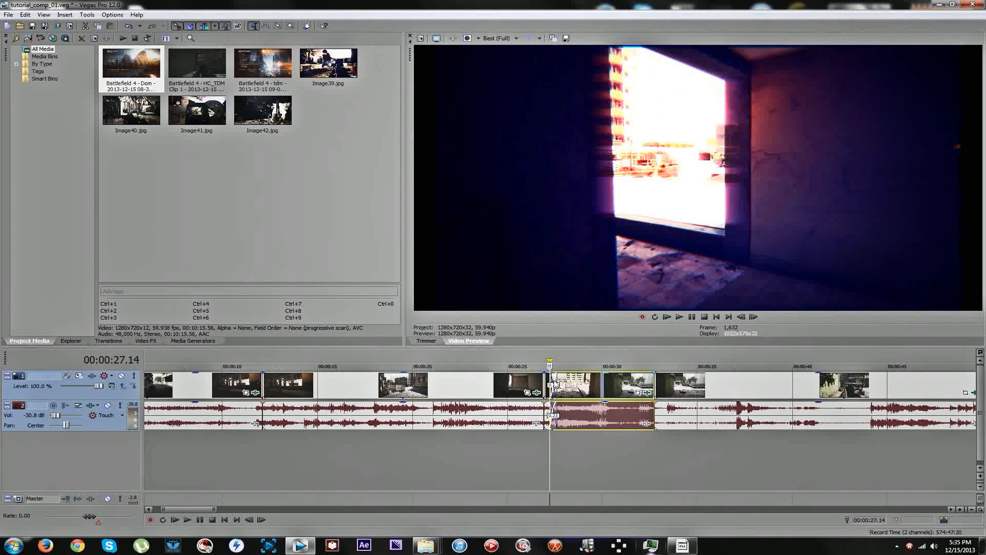
# Apply the Sony Flash transition with the Soft Flash preset to the new crossfade and close the effects window.
pyautogui.rightClick(554, 384)
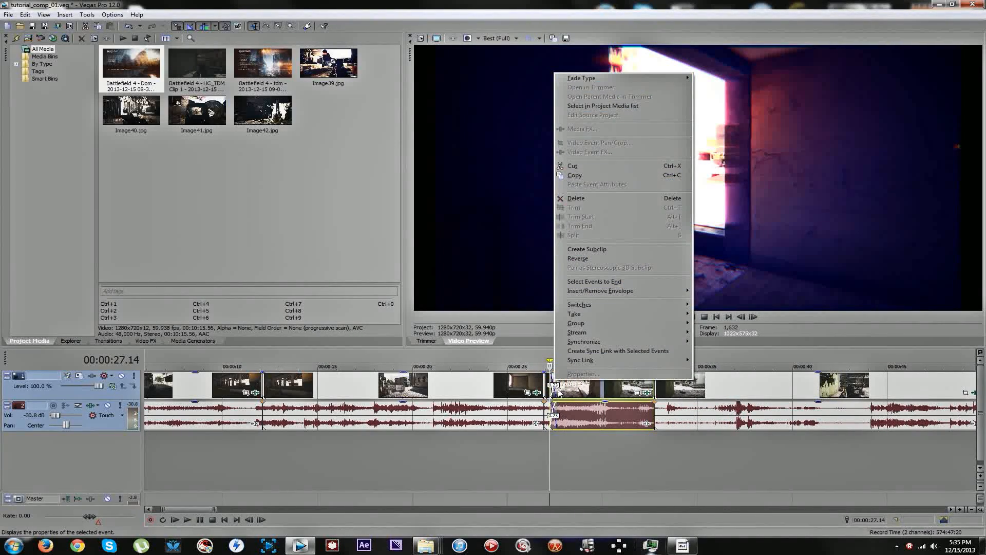
pyautogui.click(557, 390)
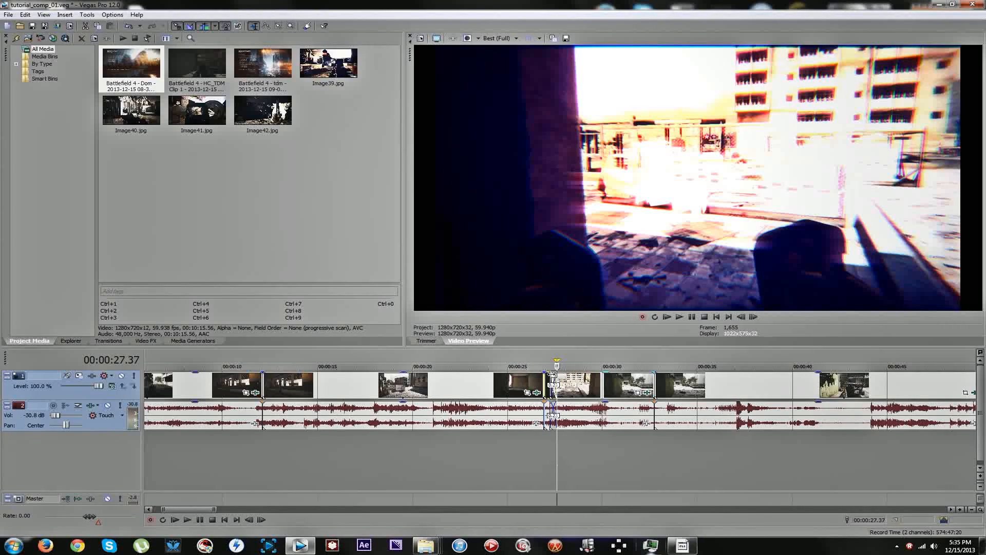
pyautogui.rightClick(552, 378)
pyautogui.moveTo(609, 63)
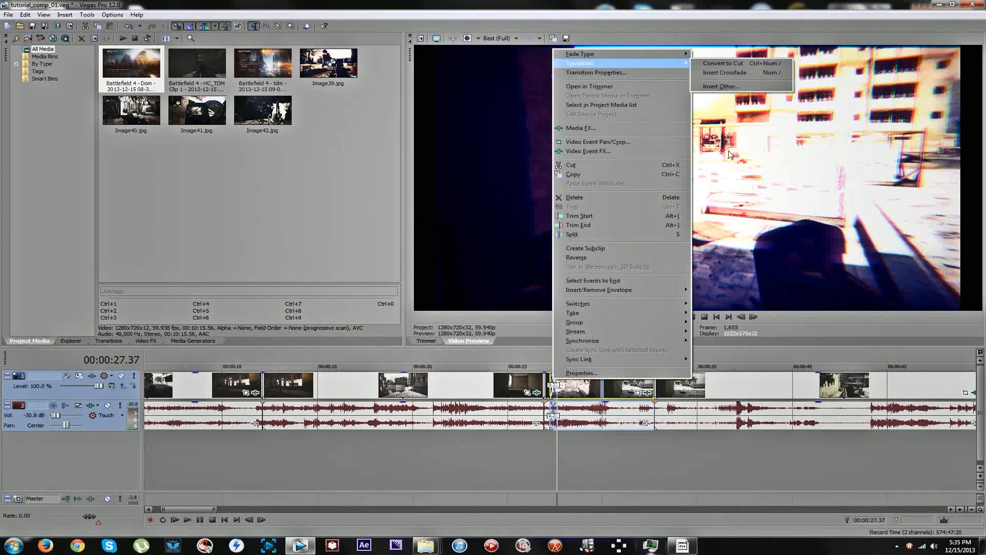
pyautogui.click(729, 86)
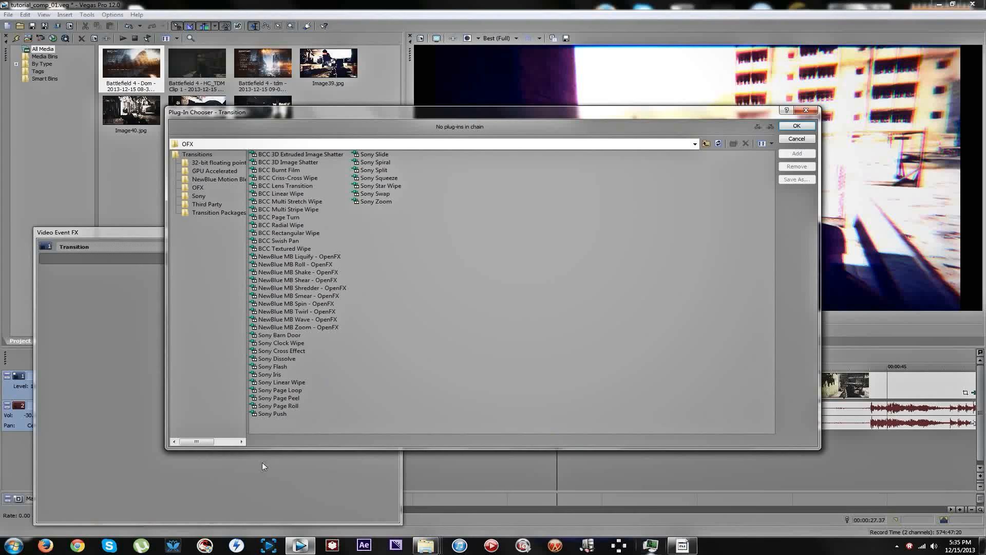
pyautogui.doubleClick(285, 365)
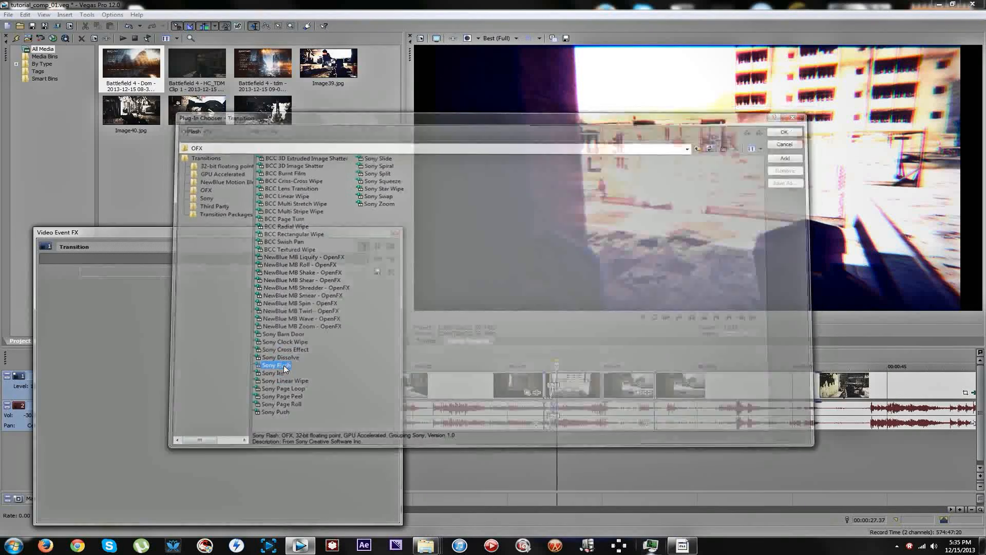
pyautogui.click(365, 272)
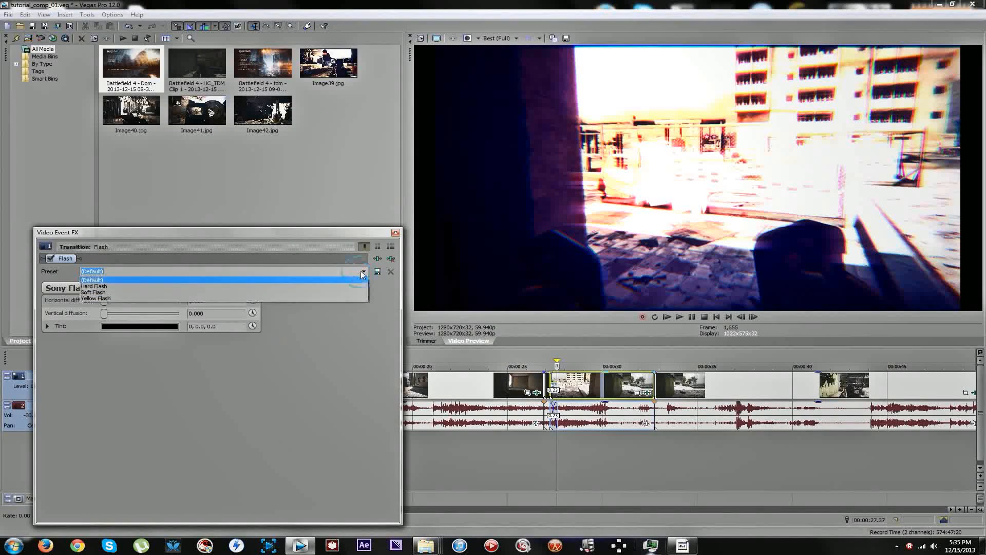
pyautogui.click(345, 289)
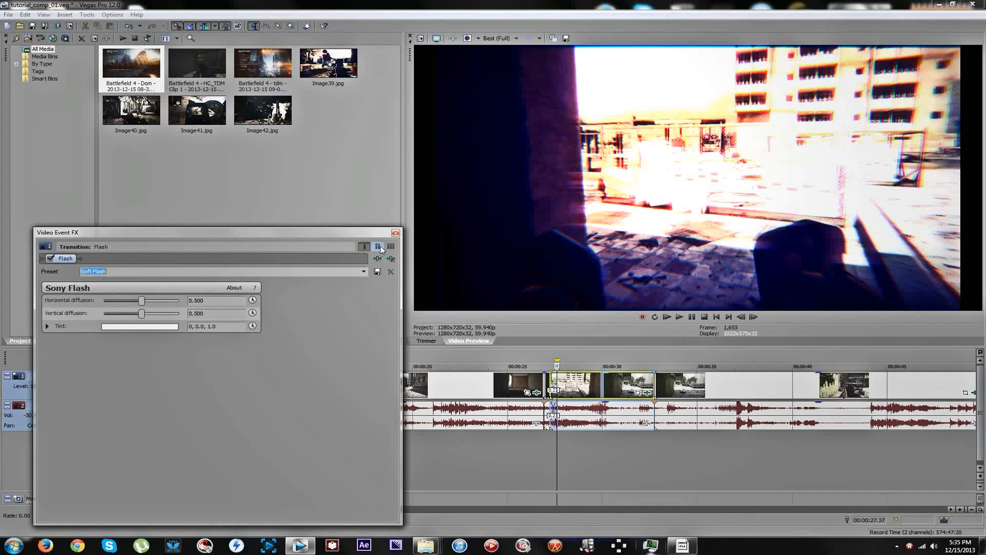
pyautogui.click(395, 232)
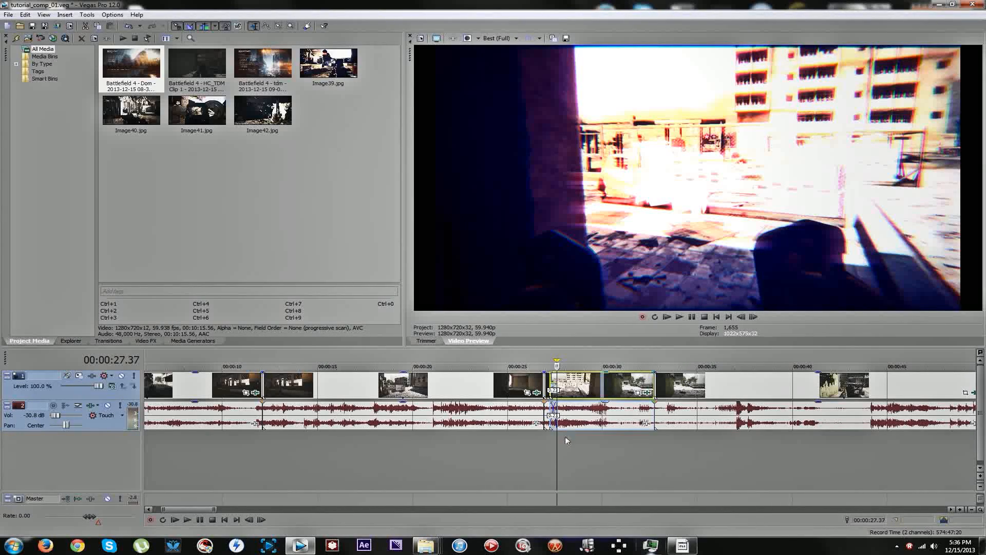
# Review the frames around the flash transition near 27 seconds and the bright segment at about 31 seconds.
pyautogui.click(546, 458)
pyautogui.click(550, 452)
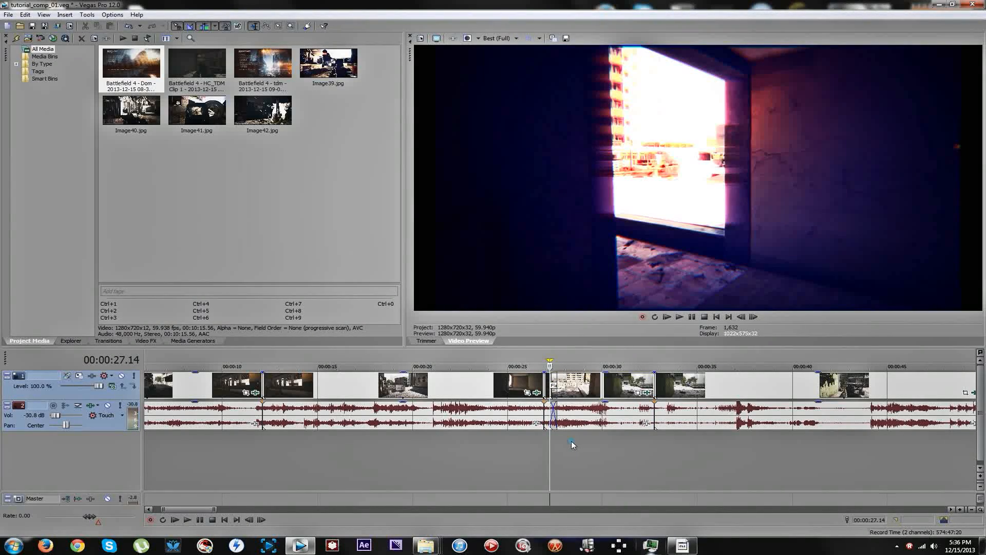
pyautogui.click(569, 441)
pyautogui.click(626, 385)
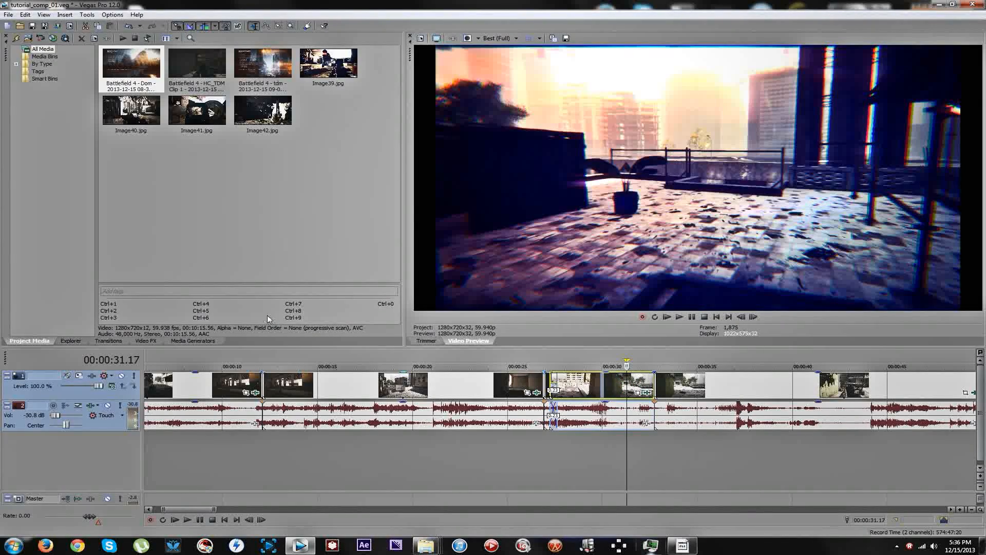
# Look through the Magic Bullet Looks presets among the video effects.
pyautogui.click(139, 341)
pyautogui.scroll(-20, 139, 313)
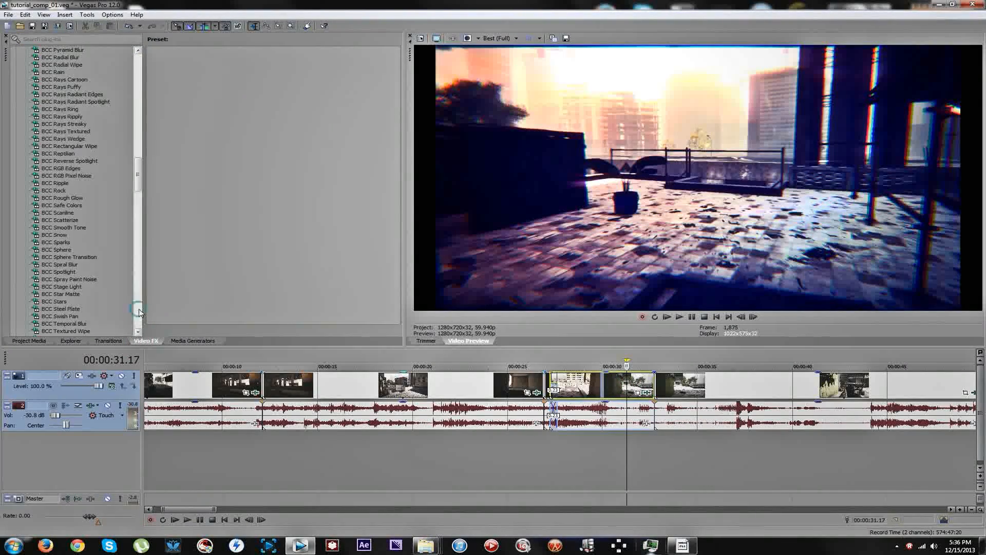
pyautogui.scroll(-13, 139, 308)
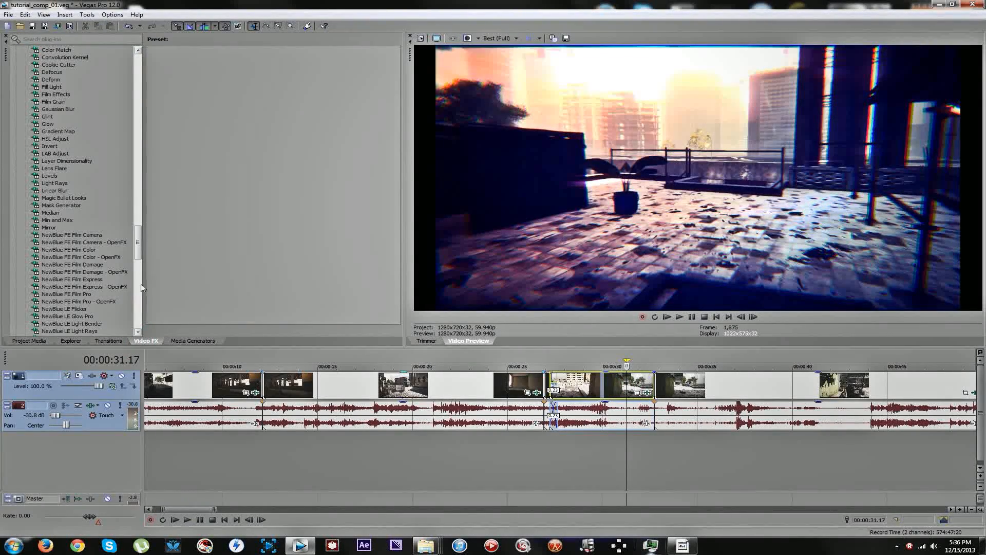
pyautogui.click(77, 198)
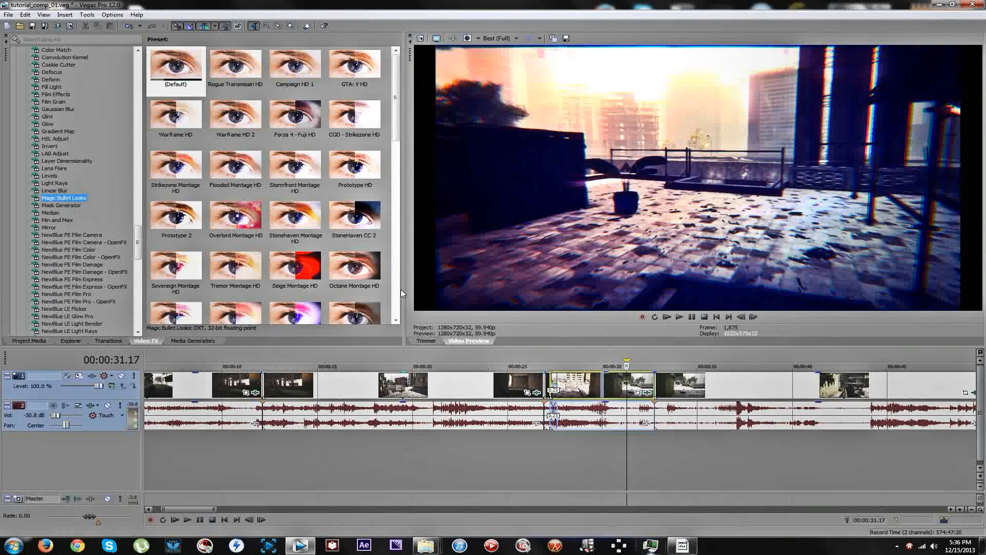
pyautogui.click(395, 305)
pyautogui.click(395, 312)
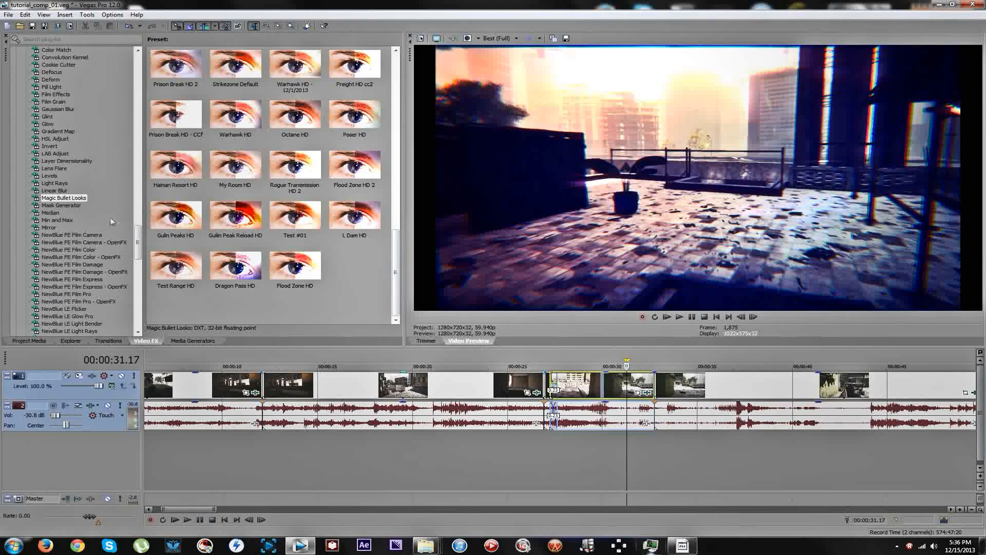
# Apply the NewBlue FE Film Pro - OpenFX effect with the Flicker preset to the bright segment after the flash transition.
pyautogui.scroll(5, 88, 146)
pyautogui.scroll(-3, 106, 149)
pyautogui.scroll(-7, 91, 149)
pyautogui.click(92, 190)
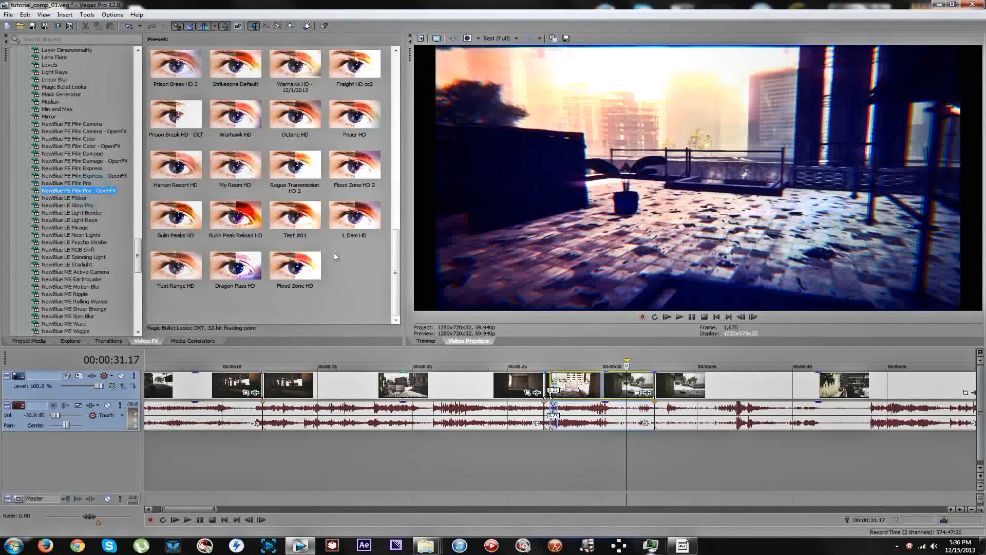
pyautogui.scroll(-2, 395, 156)
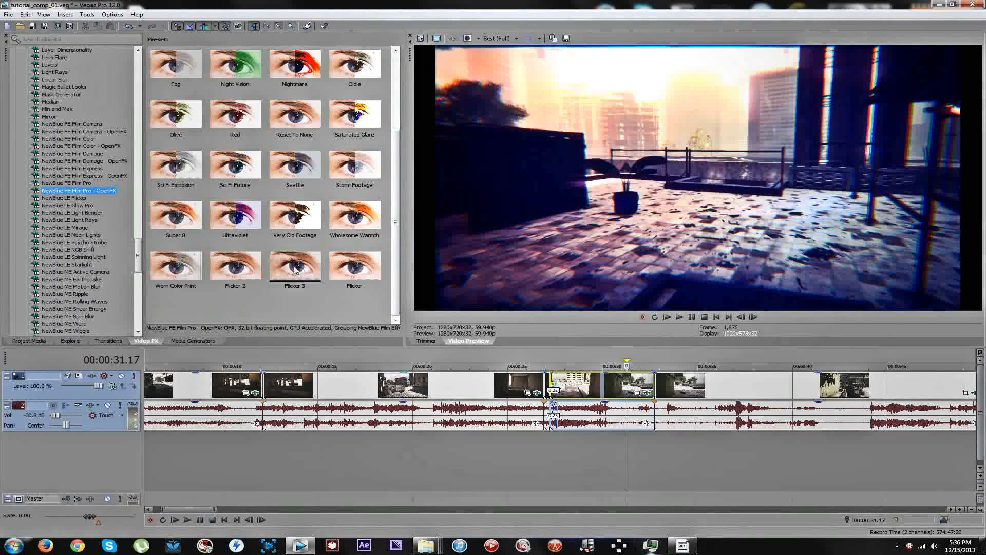
pyautogui.moveTo(354, 264); pyautogui.dragTo(611, 394)
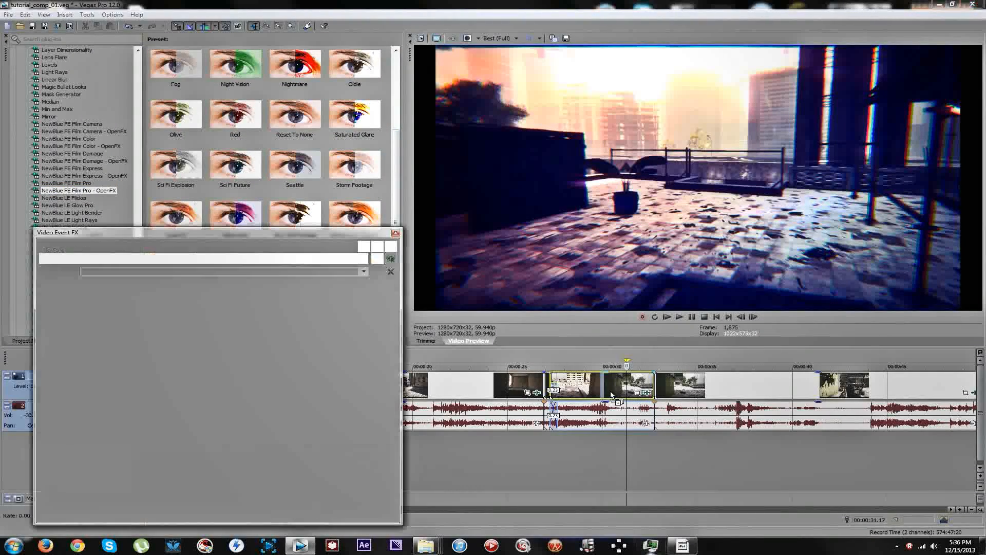
# Play the bright segment from the flash transition to check the flicker, and close the effects window.
pyautogui.click(557, 389)
pyautogui.press('space')
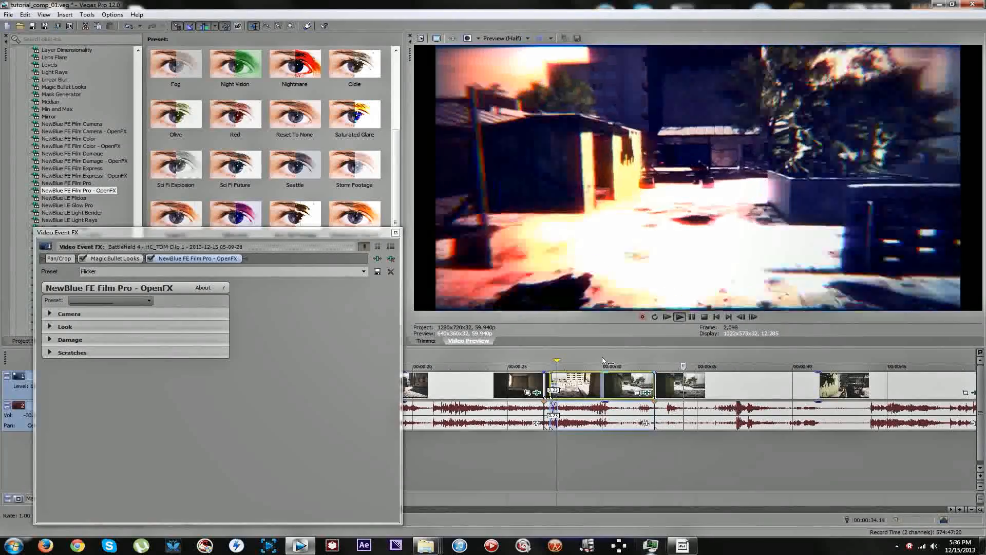
pyautogui.press('space')
pyautogui.scroll(-2, 637, 387)
pyautogui.scroll(2, 637, 386)
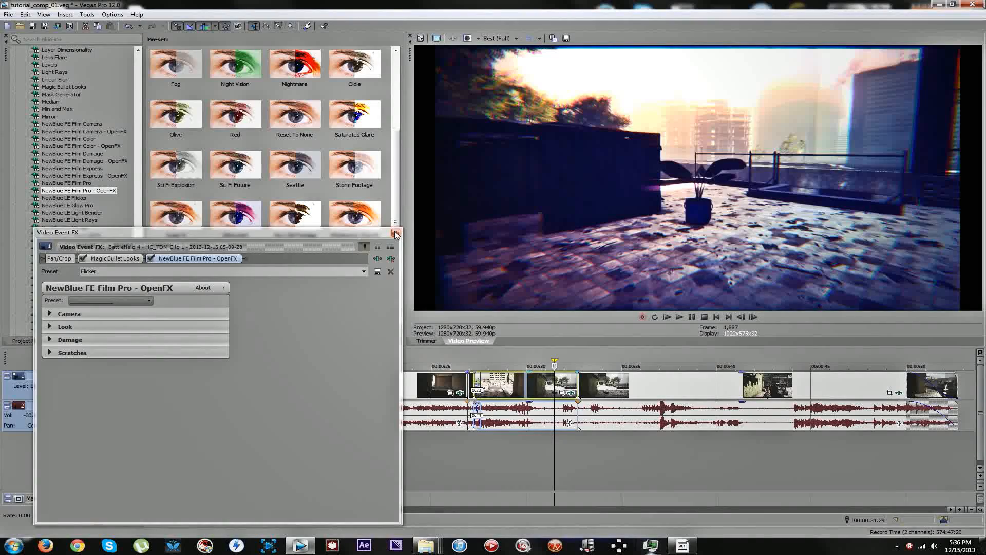
pyautogui.click(395, 234)
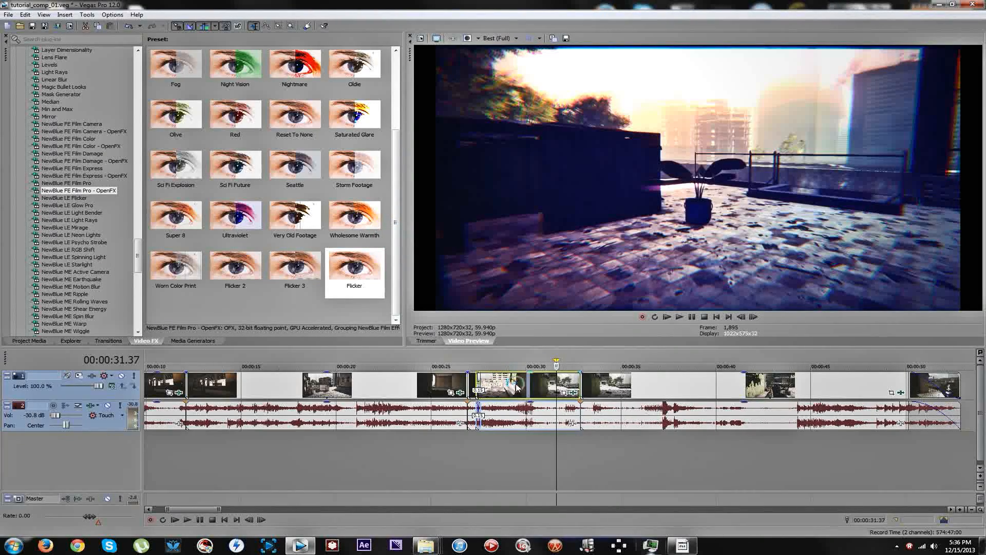
# Undo the accidental shift of the bright segment and split it at 00:00:30.00 and 00:00:31.04.
pyautogui.click(516, 385)
pyautogui.hotkey('ctrl', 'z')
pyautogui.click(531, 385)
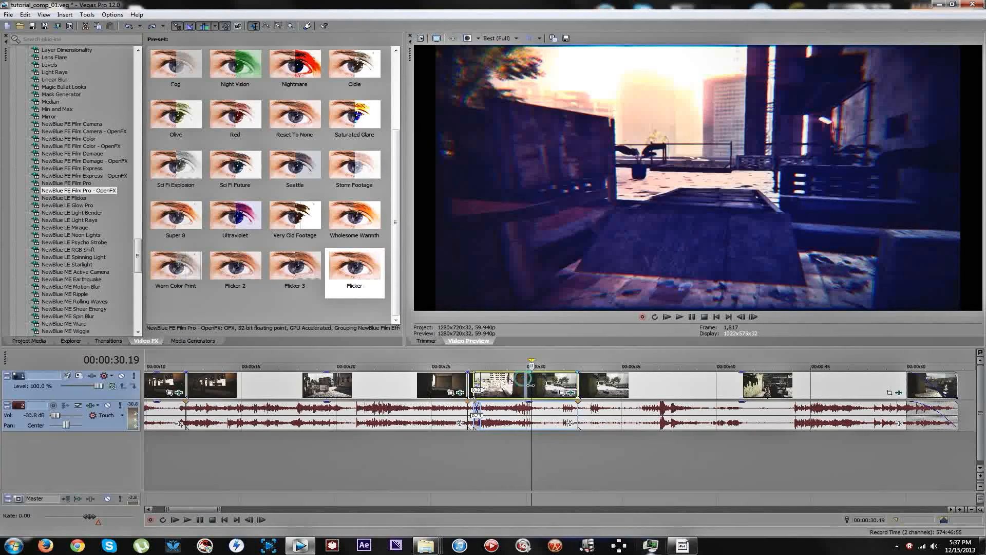
pyautogui.click(526, 386)
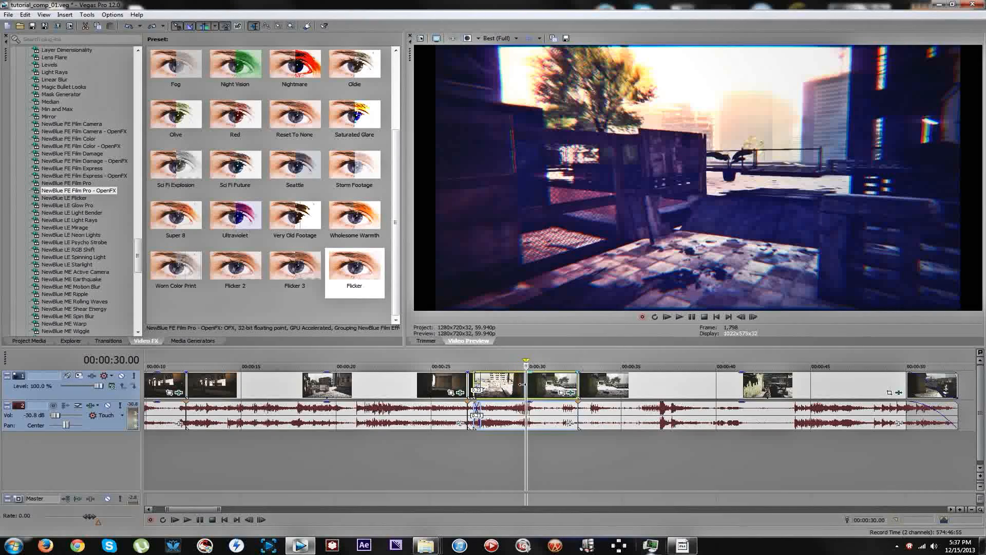
pyautogui.press('s')
pyautogui.click(540, 388)
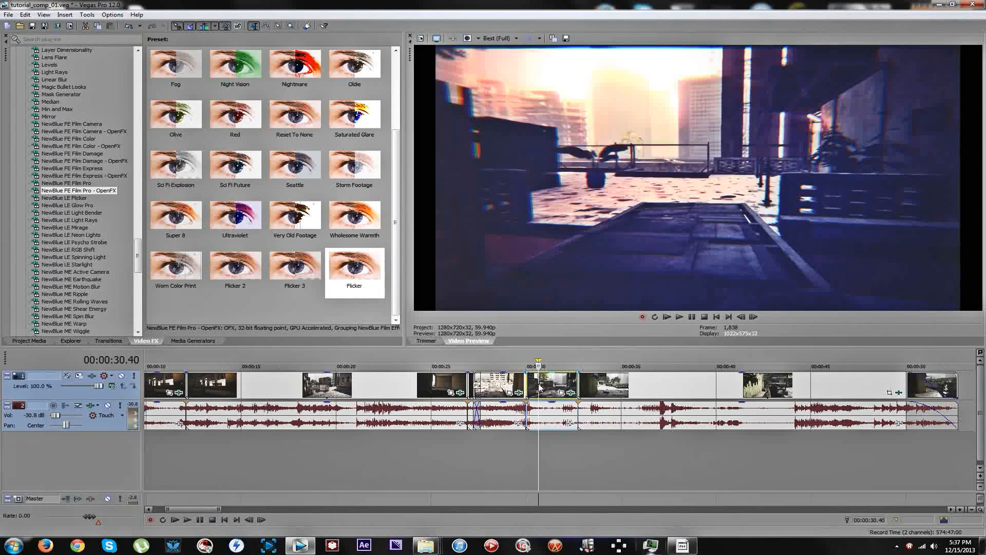
pyautogui.click(546, 387)
pyautogui.press('s')
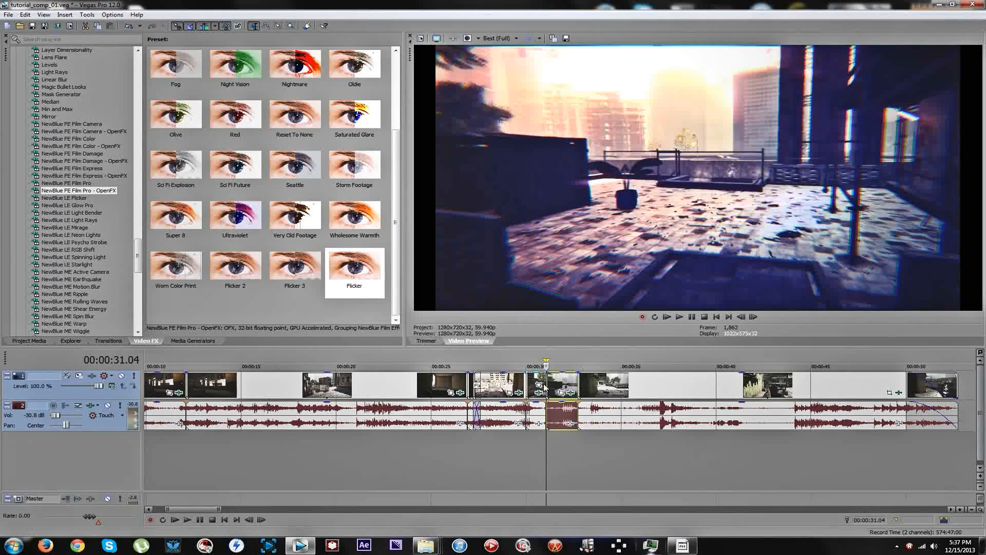
# Stretch the two parts following the 00:00:30.00 split into slow motion, ending them at 00:00:32.32 and about 37 seconds.
pyautogui.moveTo(543, 377); pyautogui.dragTo(652, 375)
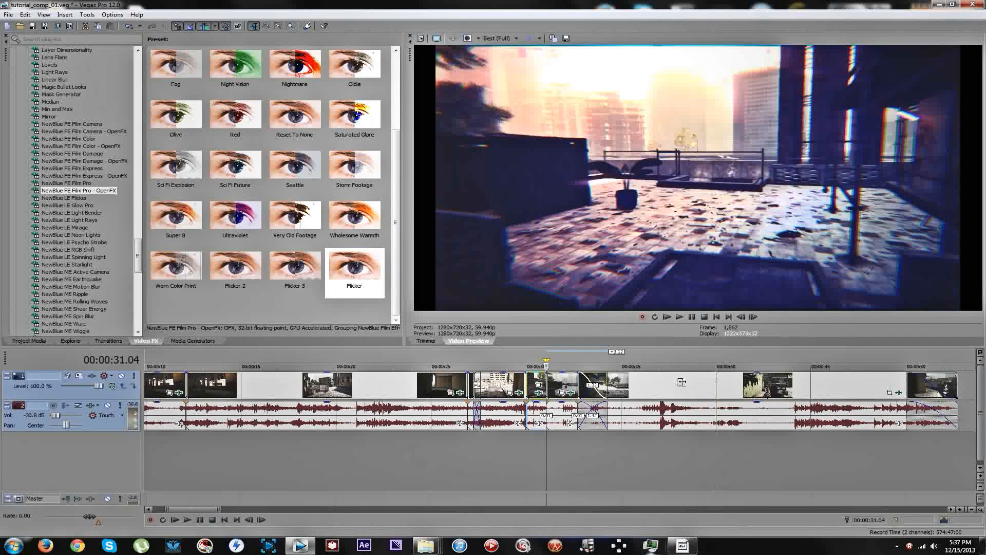
pyautogui.hotkey('ctrl', 'z')
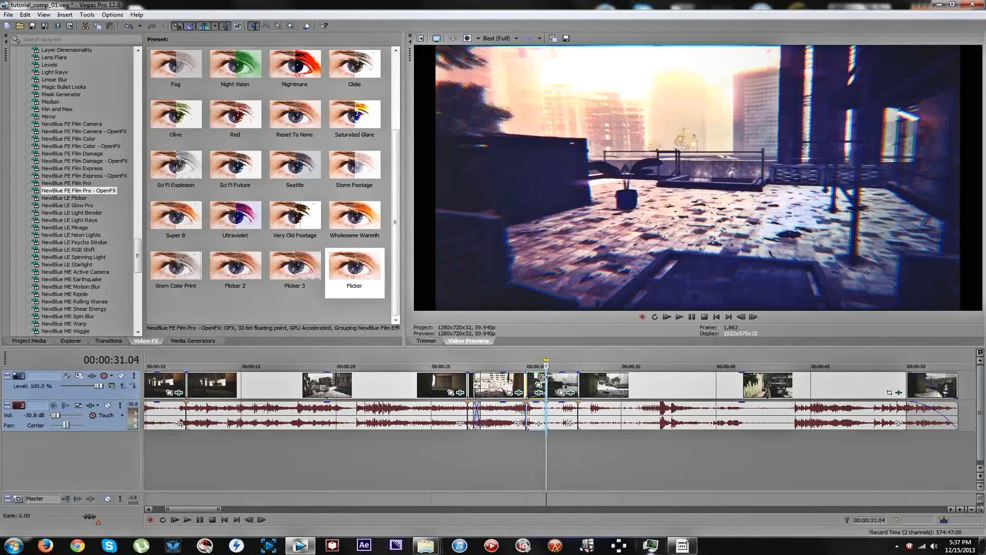
pyautogui.moveTo(541, 377); pyautogui.dragTo(578, 373)
pyautogui.moveTo(547, 377); pyautogui.dragTo(574, 383)
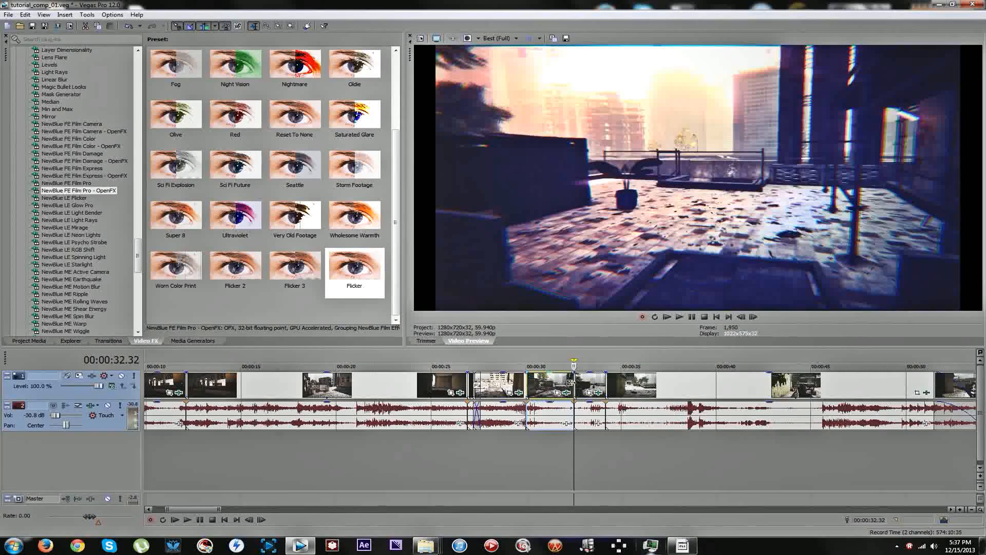
pyautogui.click(597, 383)
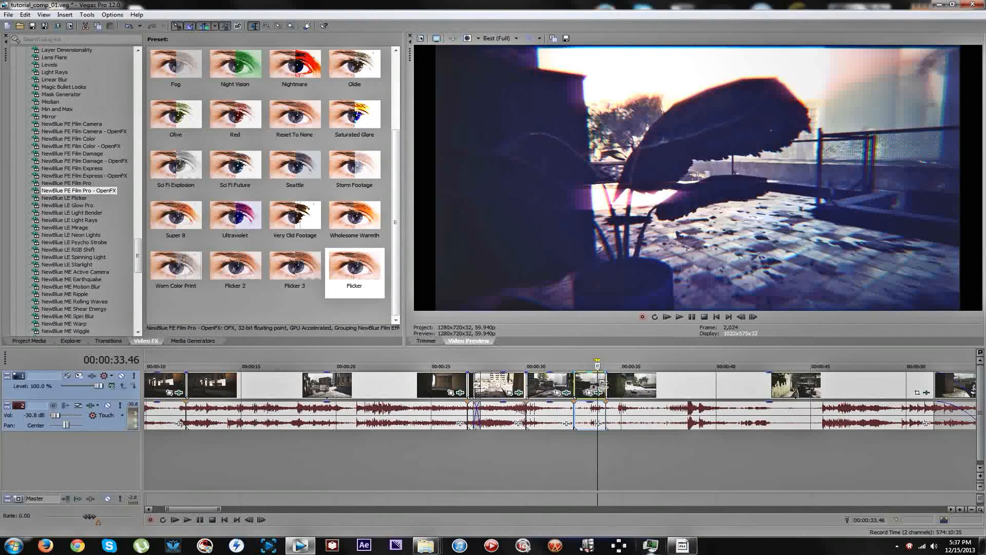
pyautogui.moveTo(604, 382); pyautogui.dragTo(660, 384)
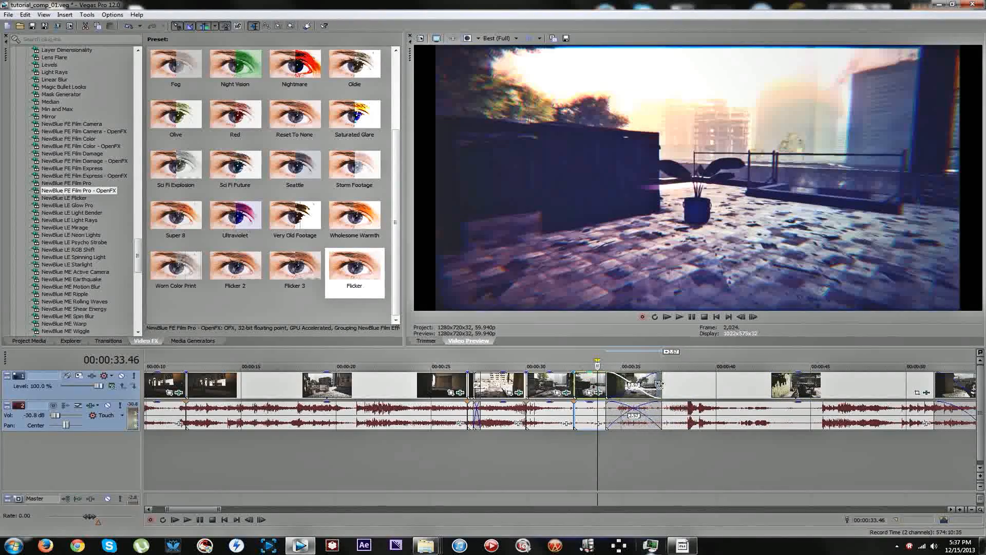
# Split the following segment at 00:00:40.22 and stretch its first part into slow motion, ending at about 46 seconds.
pyautogui.click(720, 390)
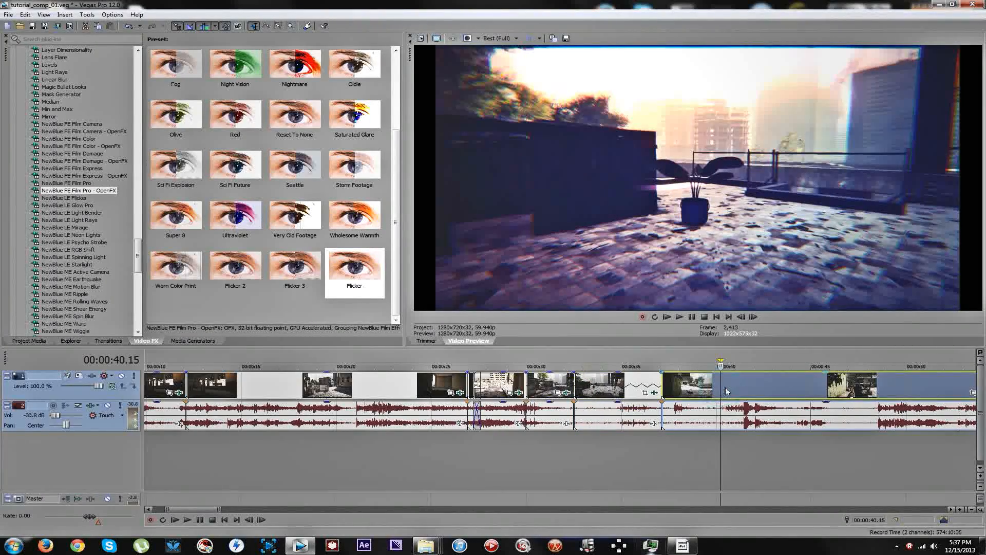
pyautogui.click(712, 387)
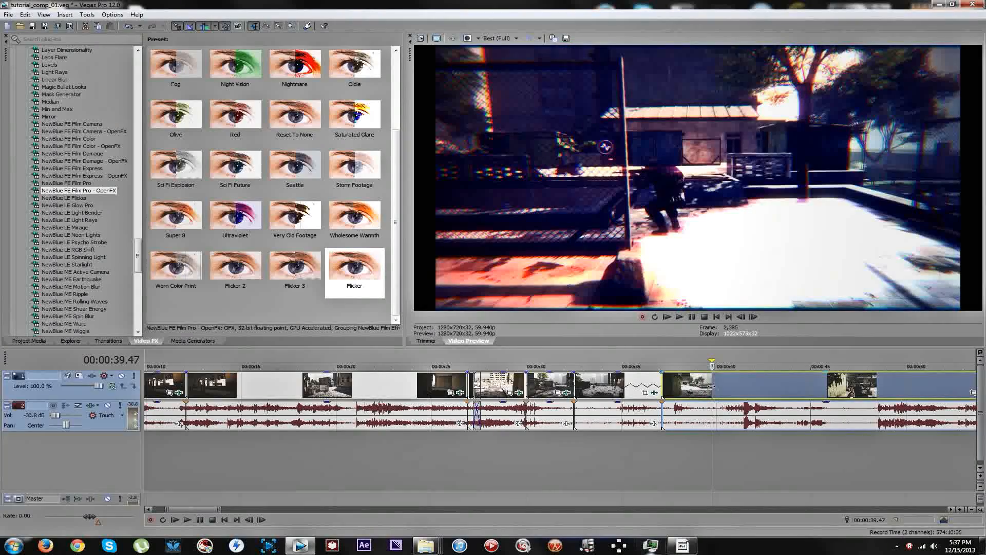
pyautogui.click(717, 386)
pyautogui.click(723, 385)
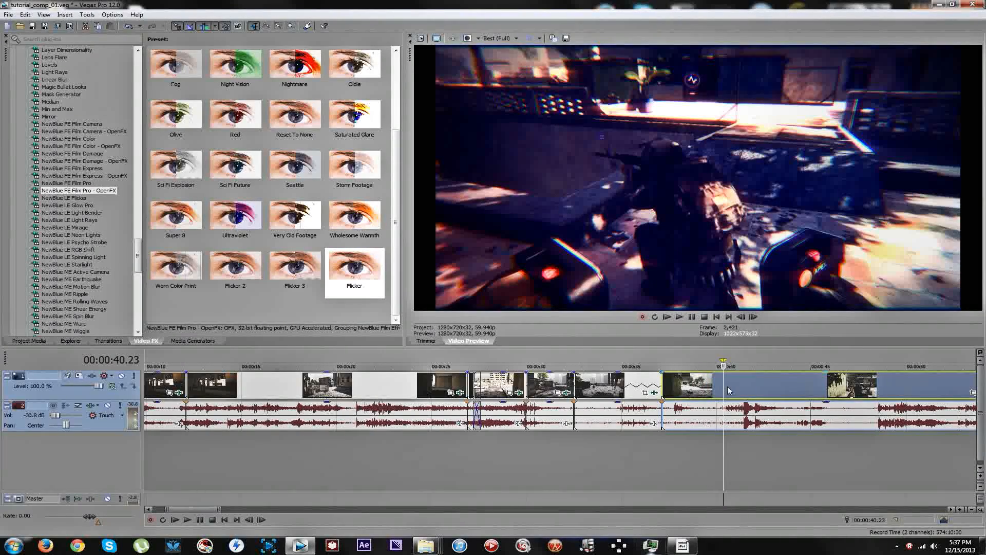
pyautogui.press('Right')
pyautogui.press('Left')
pyautogui.press('s')
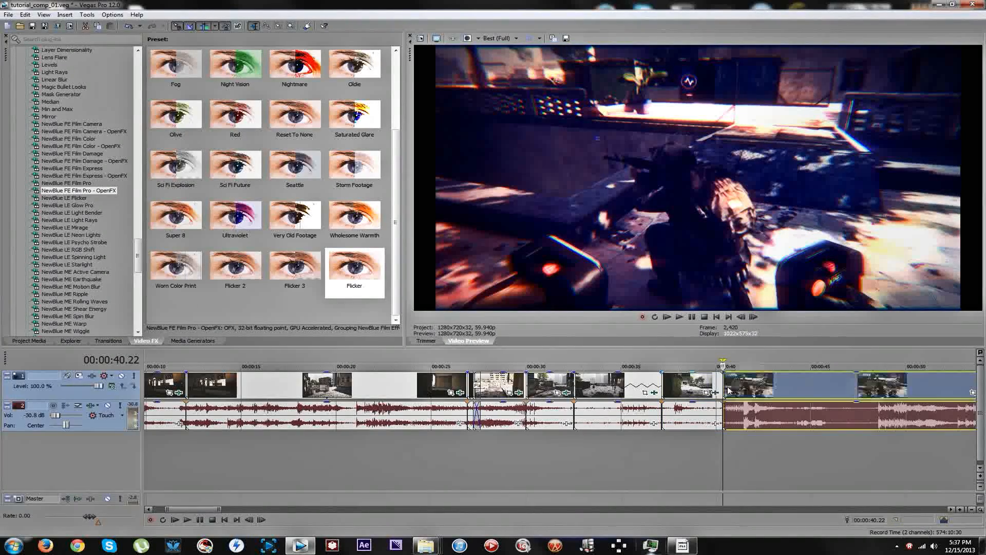
pyautogui.click(682, 379)
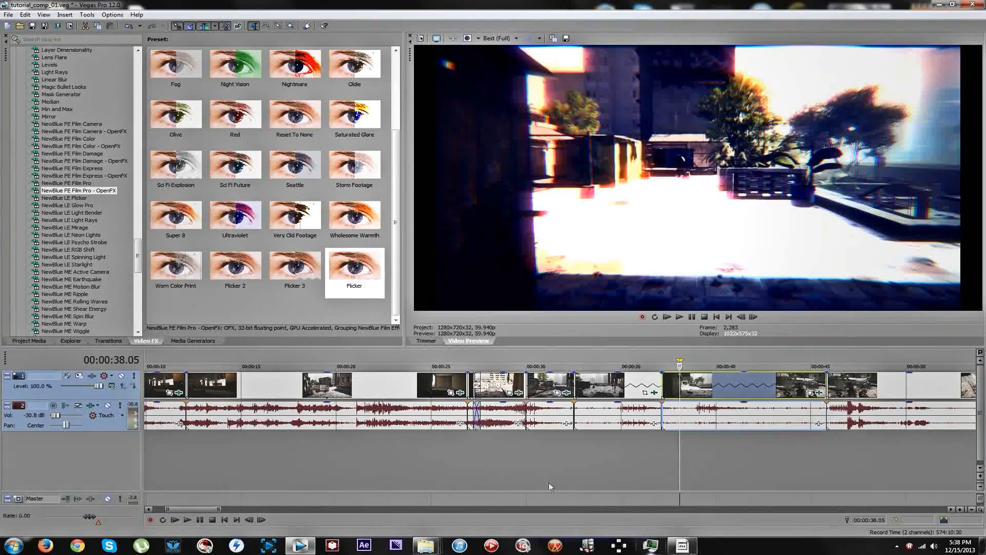
# Play back the passage around the flash transition from about 27 seconds.
pyautogui.scroll(-5, 315, 452)
pyautogui.click(269, 454)
pyautogui.press('space')
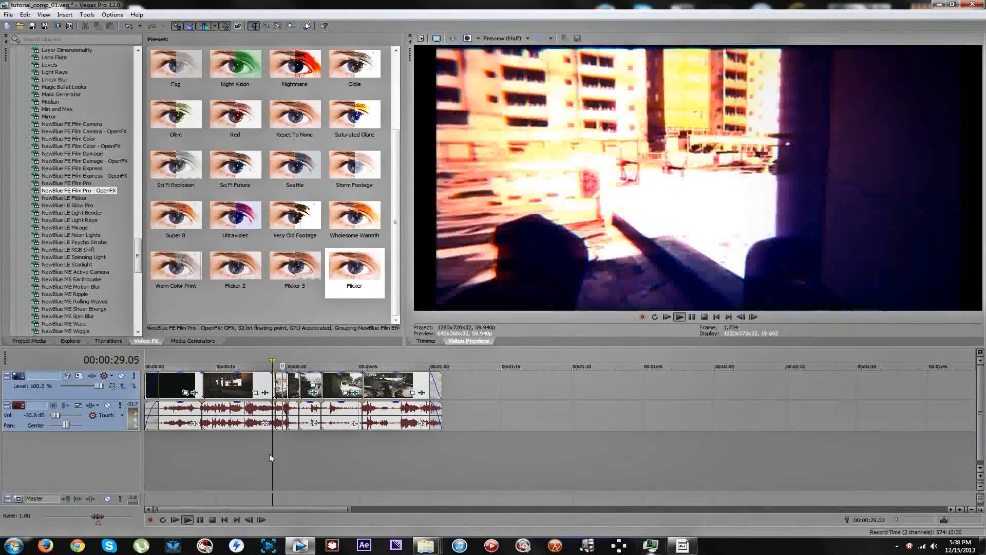
pyautogui.press('space')
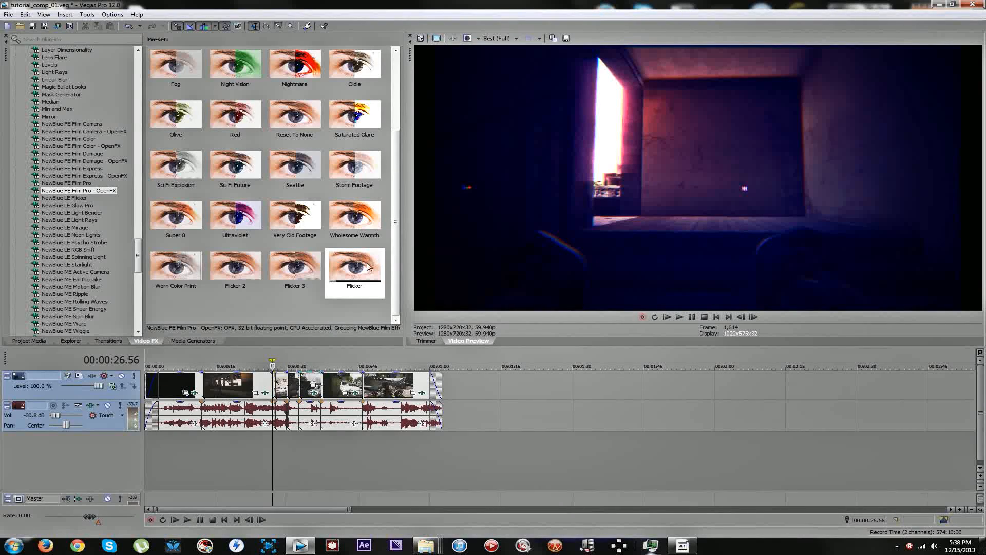
# Apply the NewBlue FE Film Pro - OpenFX Flicker preset to the four segments from 30 seconds onward and close the effects window.
pyautogui.moveTo(351, 265); pyautogui.dragTo(293, 386)
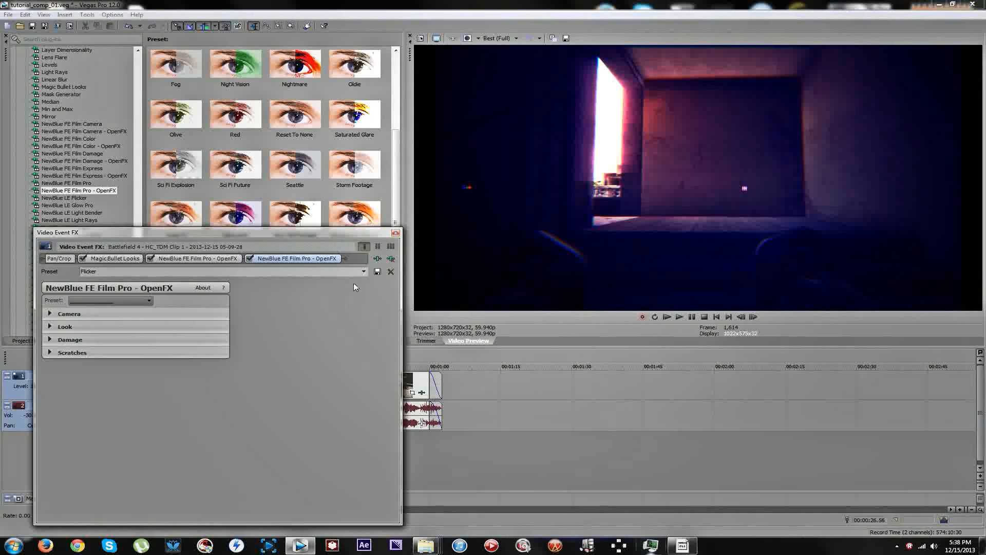
pyautogui.moveTo(379, 233); pyautogui.dragTo(229, 234)
pyautogui.moveTo(336, 264); pyautogui.dragTo(310, 381)
pyautogui.moveTo(350, 283); pyautogui.dragTo(355, 378)
pyautogui.moveTo(379, 289); pyautogui.dragTo(381, 293)
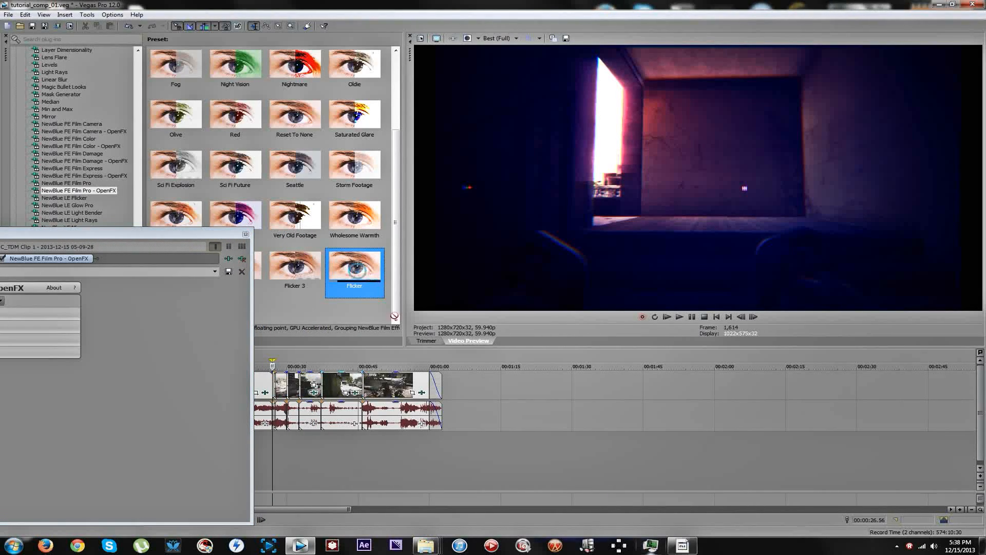
pyautogui.moveTo(402, 380); pyautogui.dragTo(402, 381)
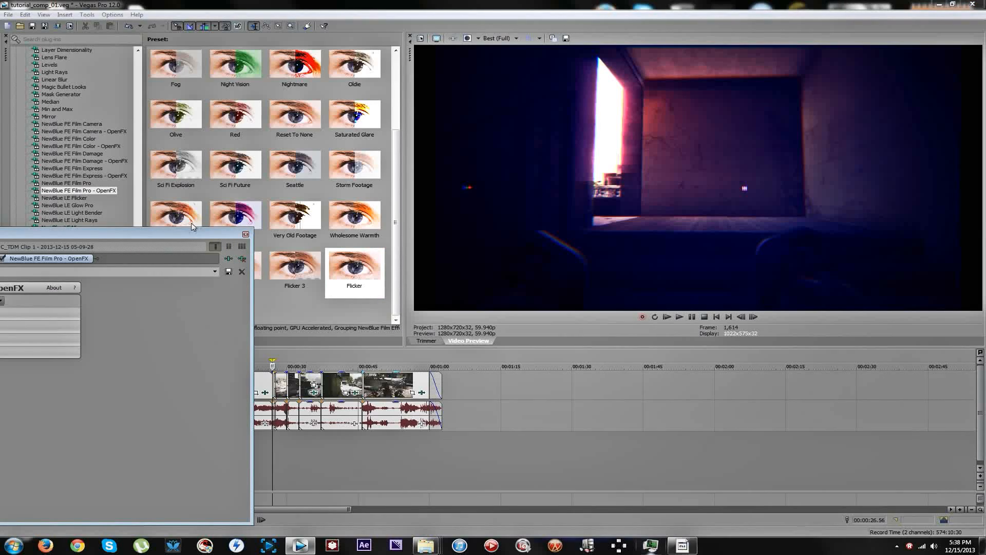
pyautogui.click(245, 234)
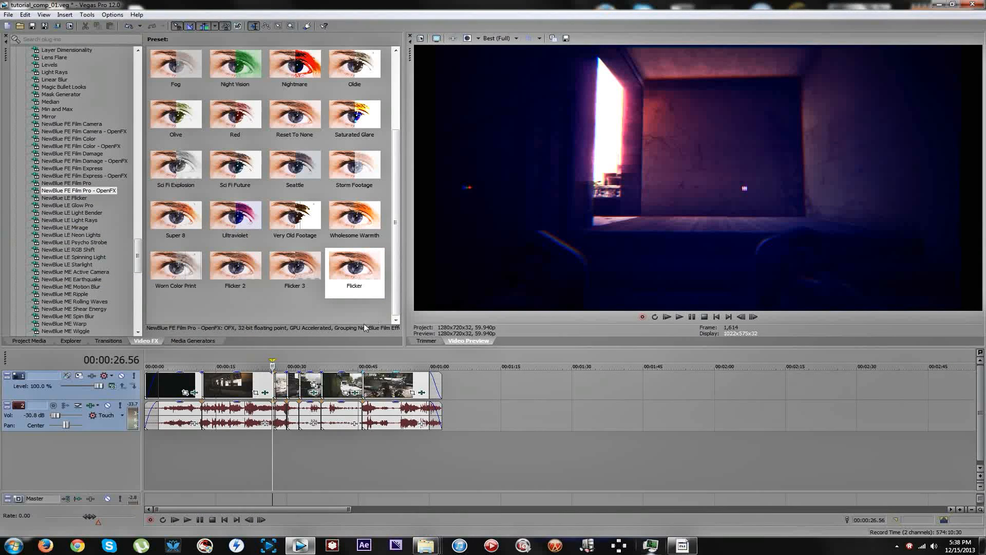
# Check the resample switches in the first segment's properties and accept the dialog.
pyautogui.rightClick(175, 380)
pyautogui.click(204, 374)
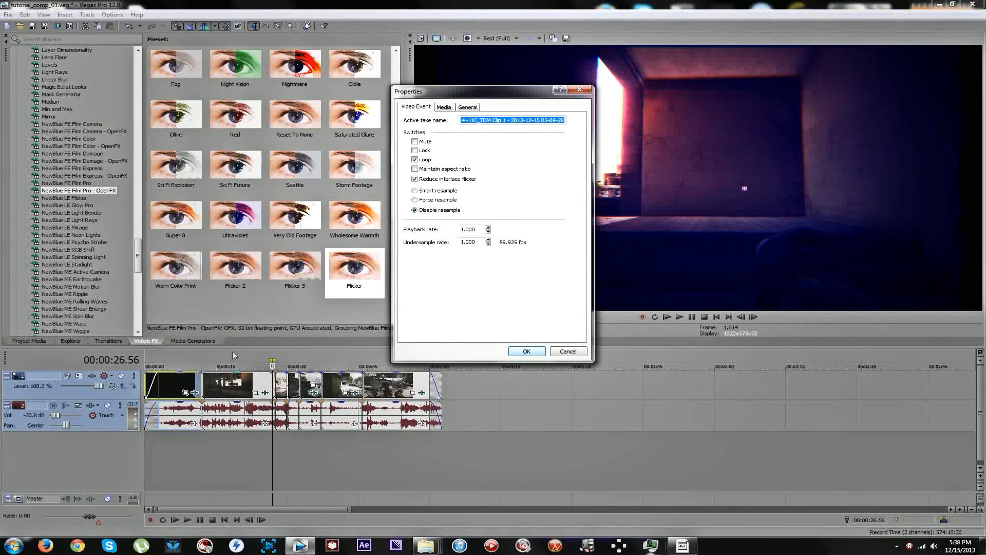
pyautogui.click(537, 352)
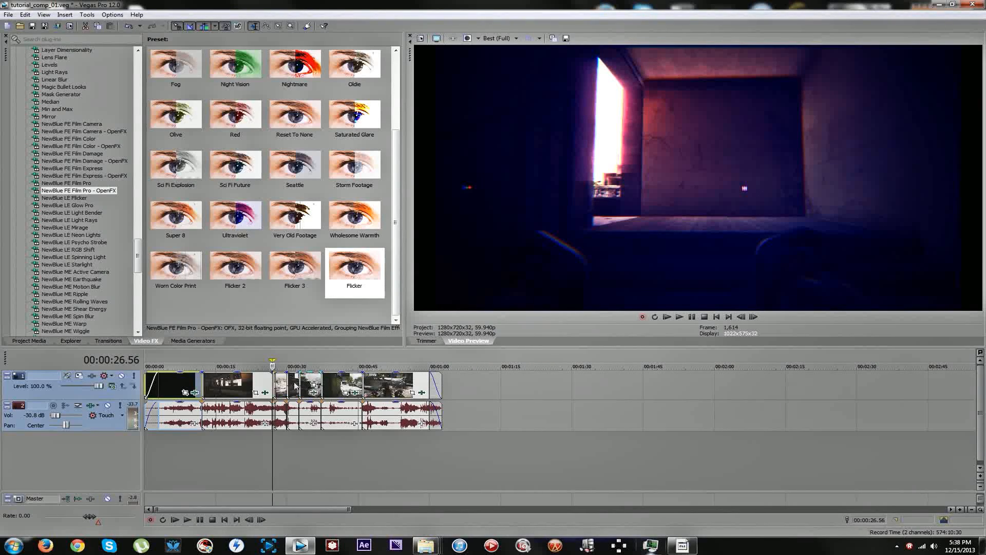
# Play the edited sequence from about 27 seconds and go to 00:00:49.12 in the last segment.
pyautogui.press('space')
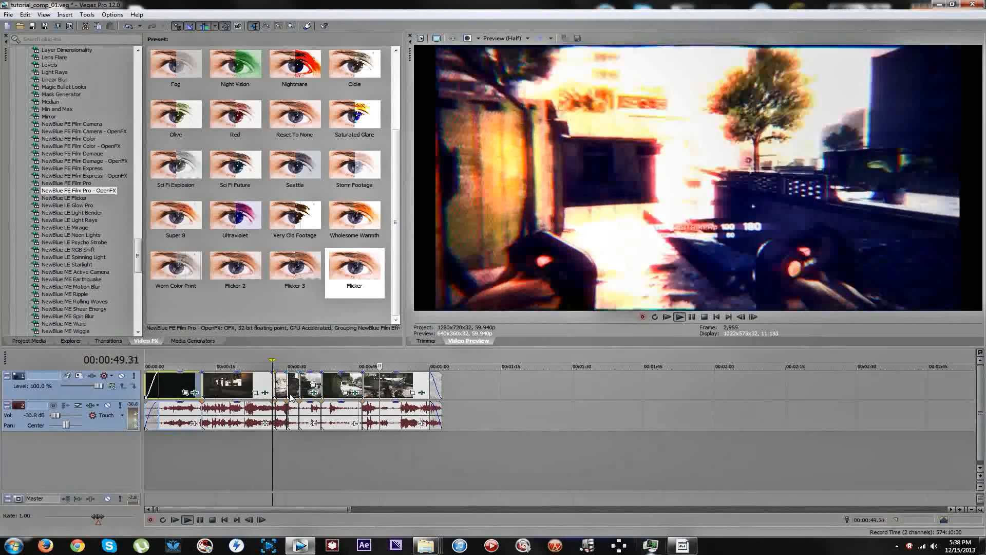
pyautogui.click(291, 397)
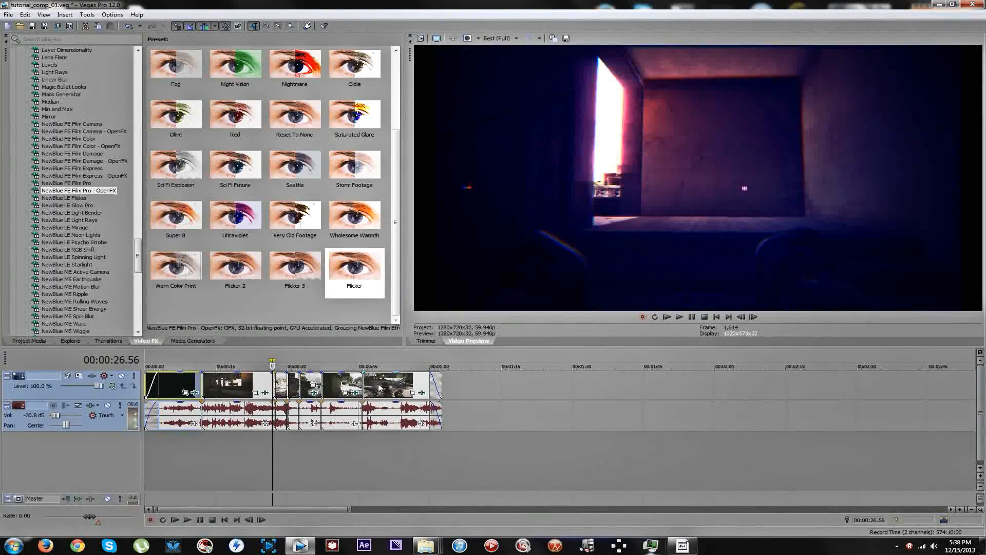
pyautogui.click(379, 389)
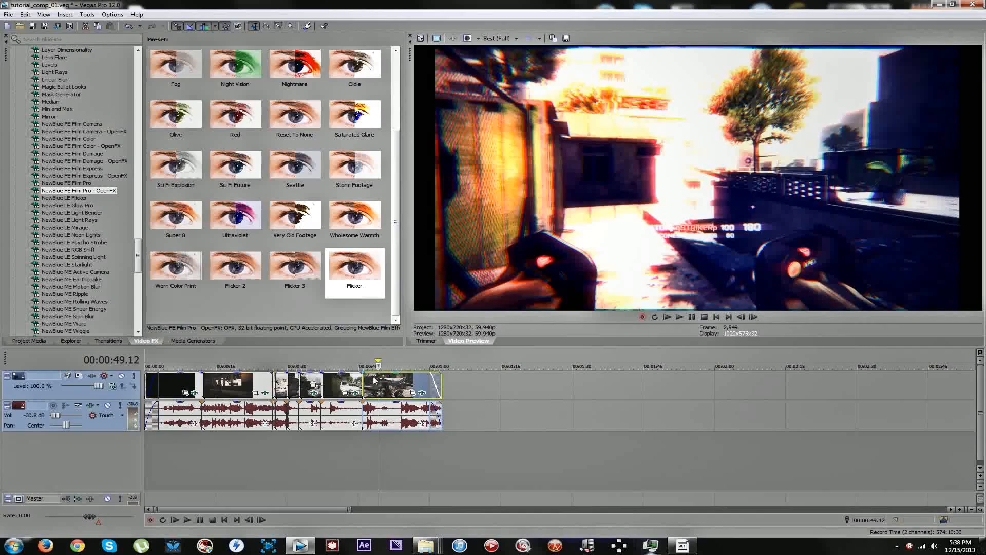
# Scrub the last segment around 00:00:50 and check the recording time in the Action! window.
pyautogui.click(385, 387)
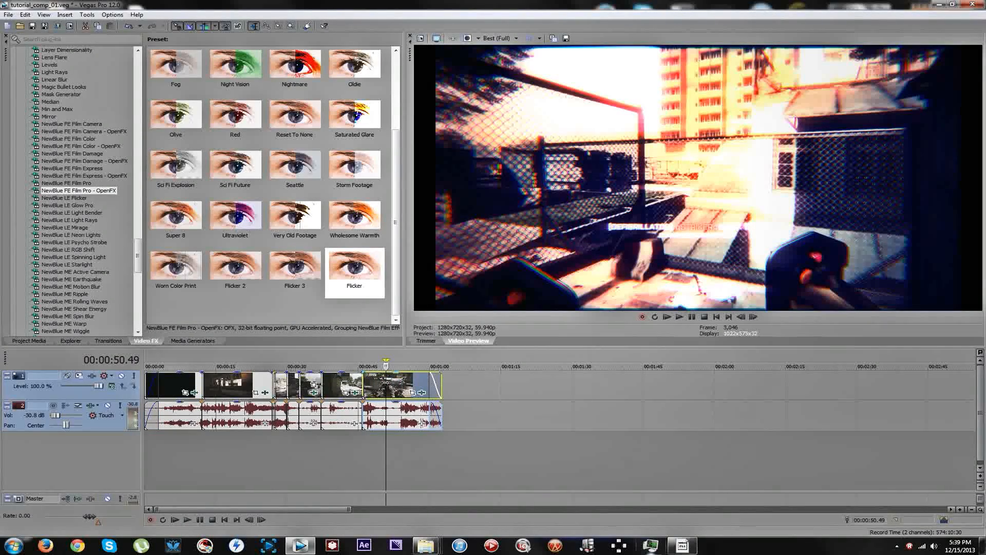
pyautogui.moveTo(385, 381)
pyautogui.mouseDown()
pyautogui.moveTo(394, 381)
pyautogui.moveTo(378, 382)
pyautogui.mouseUp()
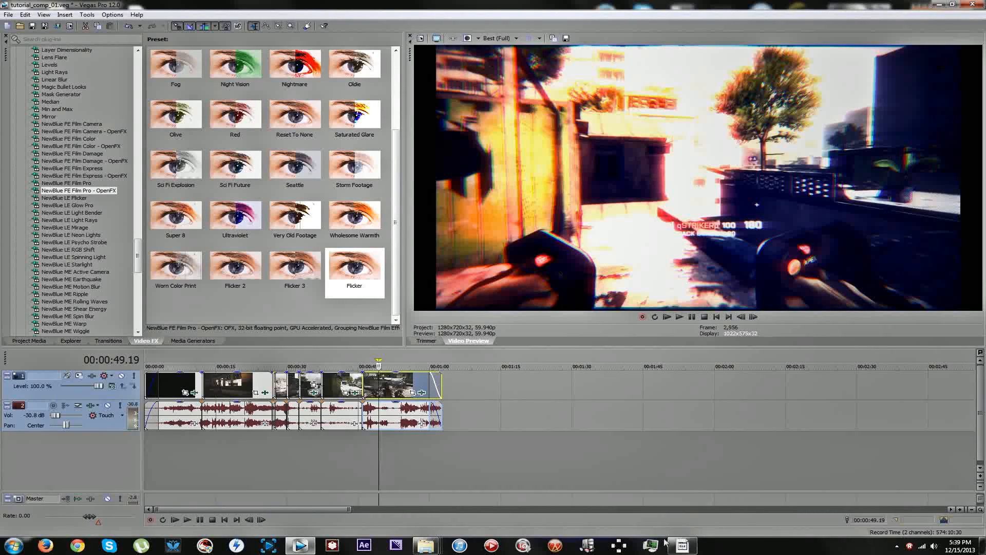
pyautogui.moveTo(689, 542)
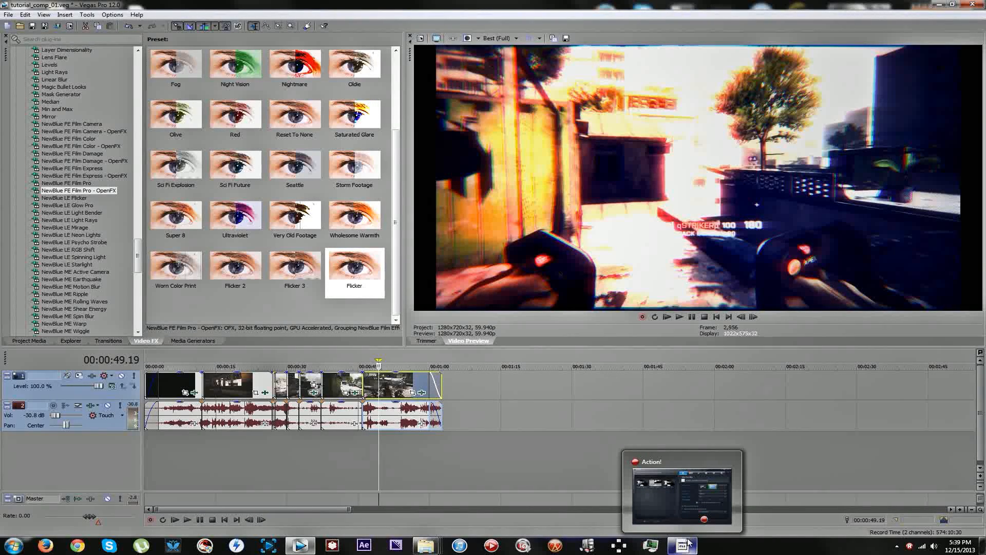
pyautogui.click(689, 546)
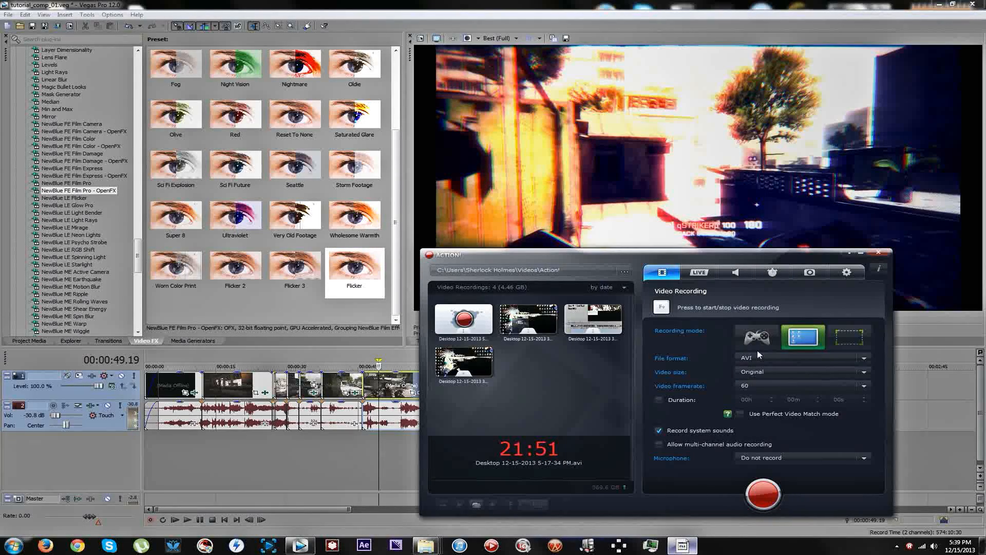
pyautogui.click(682, 545)
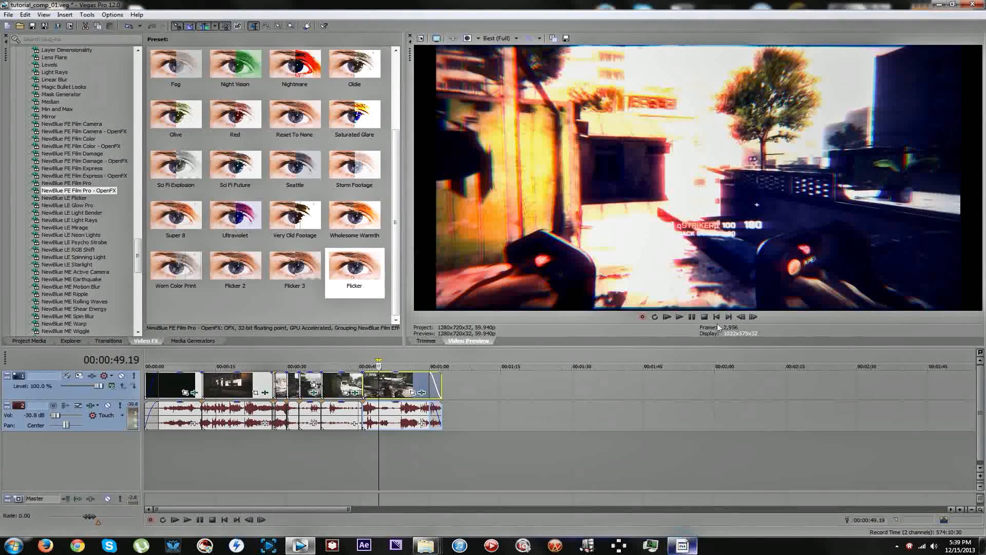
# Try to insert a velocity envelope on the last segment around 00:00:47.22.
pyautogui.click(398, 389)
pyautogui.moveTo(397, 385); pyautogui.dragTo(369, 377)
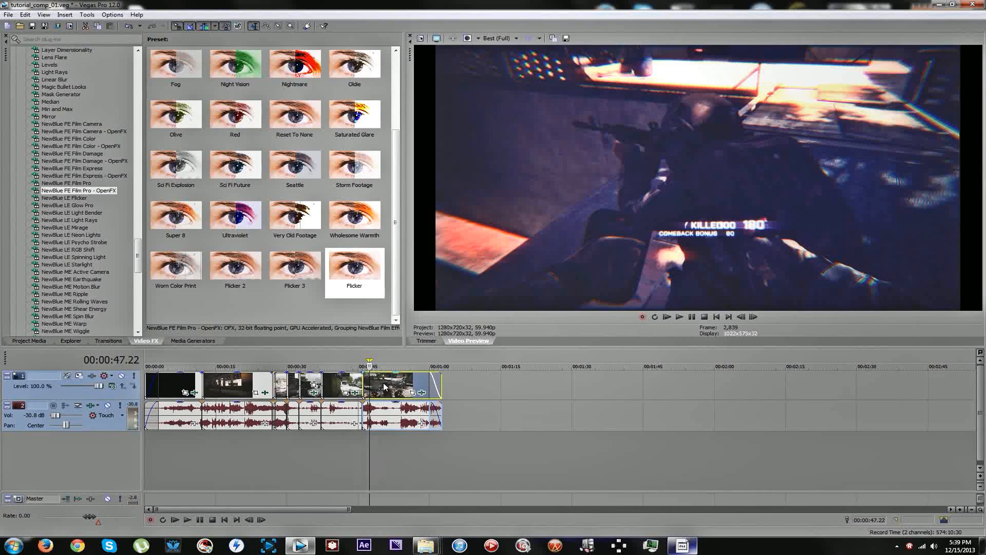
pyautogui.rightClick(385, 386)
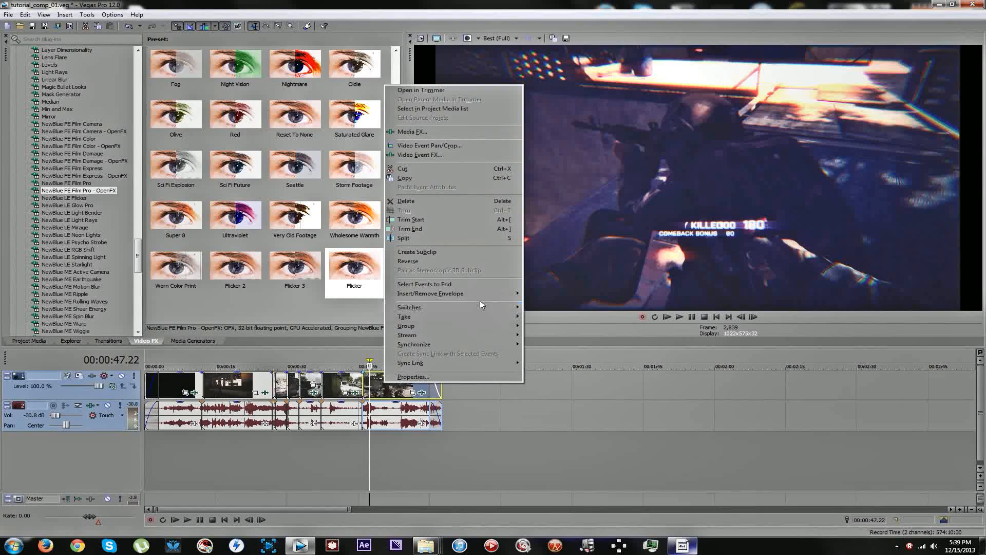
pyautogui.moveTo(483, 293)
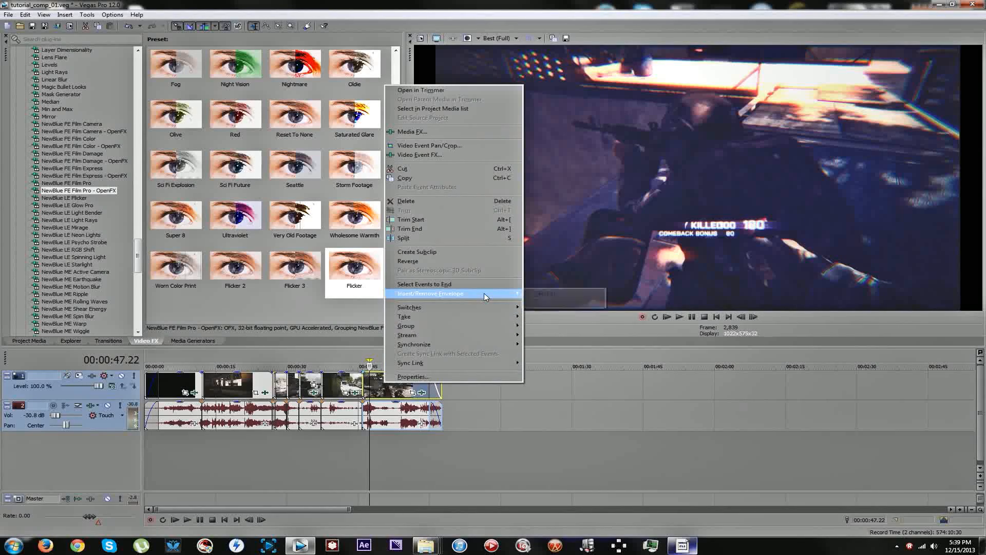
pyautogui.click(553, 293)
pyautogui.moveTo(388, 391); pyautogui.dragTo(398, 390)
pyautogui.rightClick(398, 387)
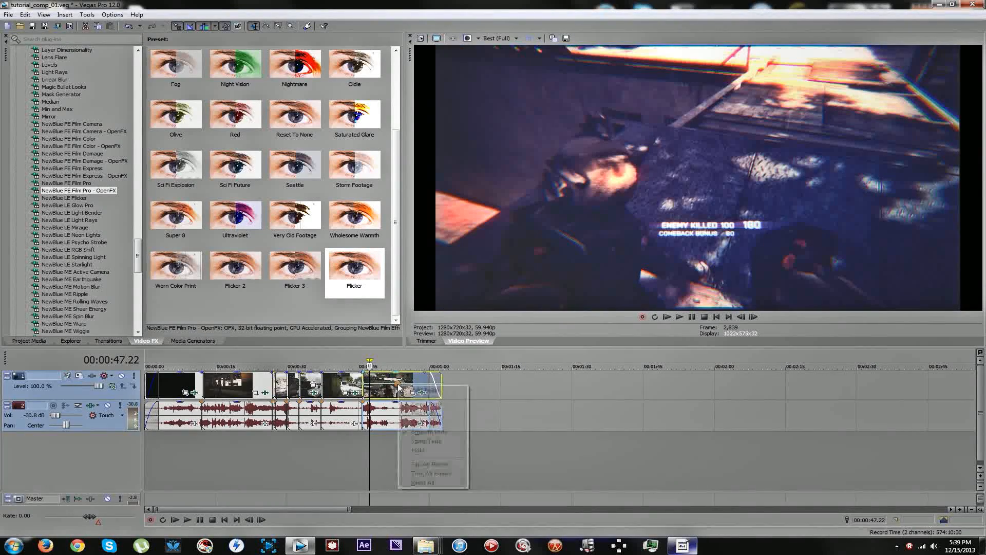
pyautogui.click(400, 388)
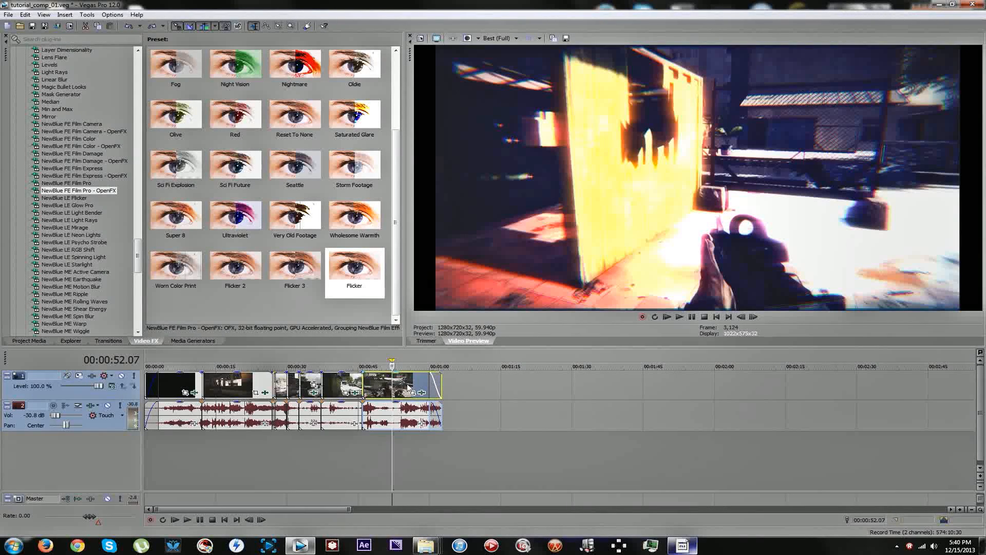
# Play the last segment from its start at 00:00:45.49 and split it at 00:00:47.02.
pyautogui.click(384, 388)
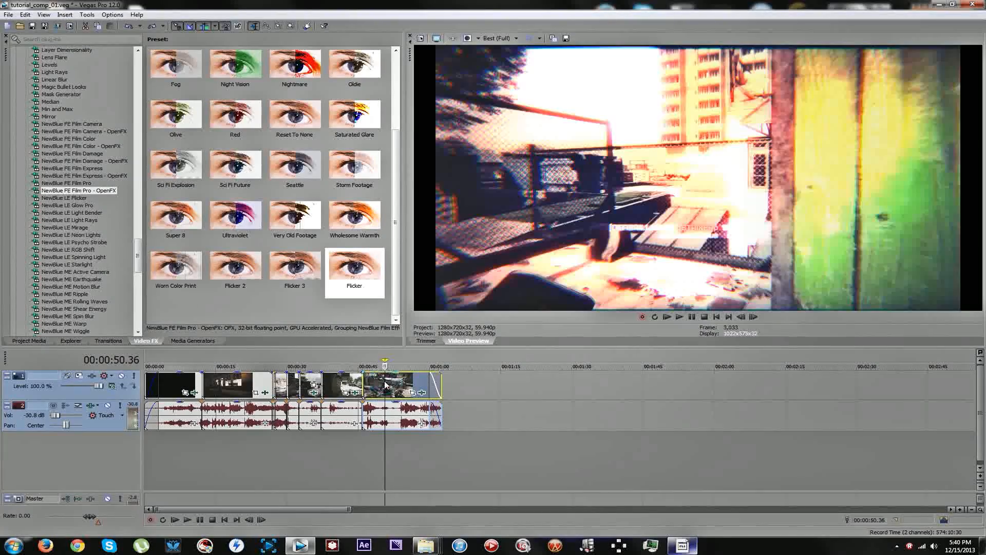
pyautogui.moveTo(385, 381); pyautogui.dragTo(362, 375)
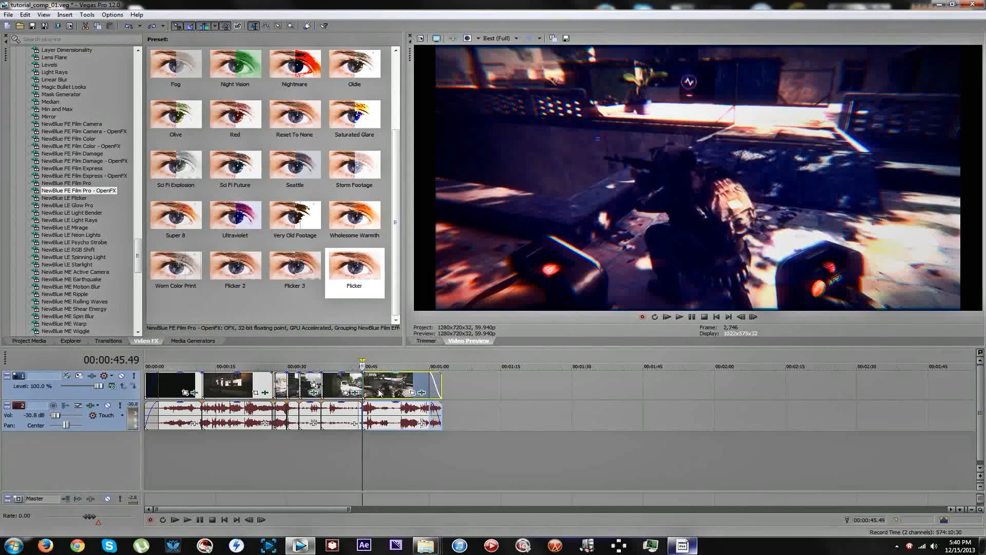
pyautogui.scroll(5, 380, 393)
pyautogui.press('space')
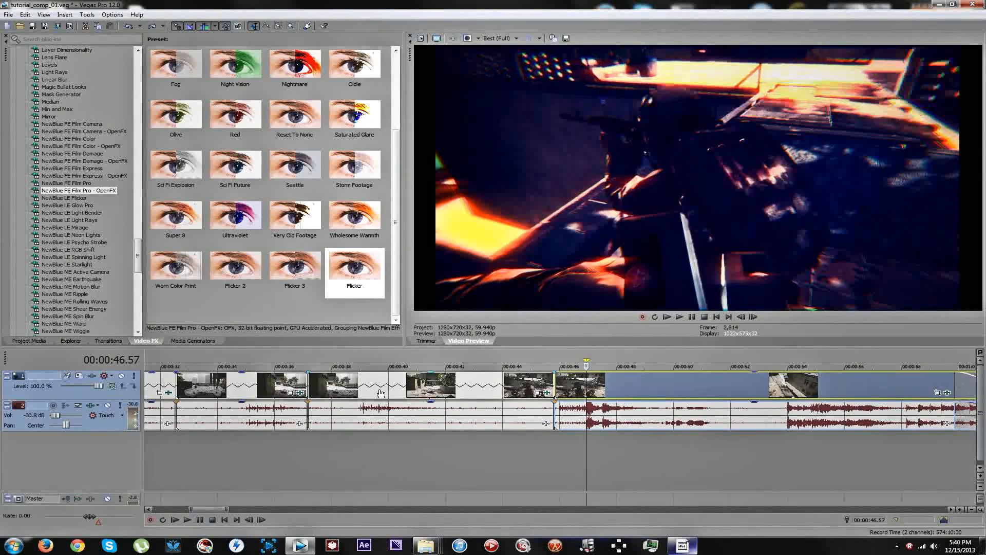
pyautogui.press('s')
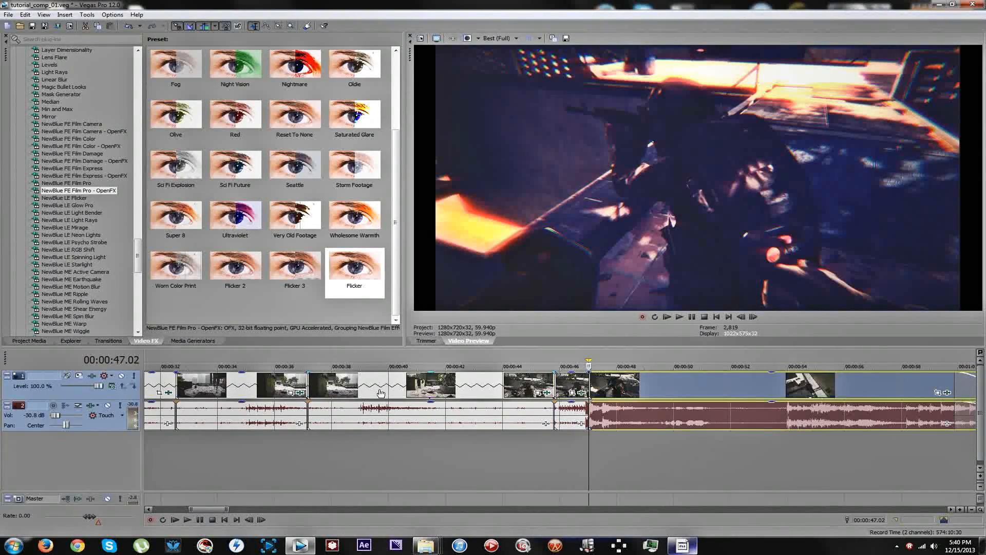
# Stretch the newly split piece into slow motion so it ends at 00:00:50.41, and check its closing frames.
pyautogui.moveTo(588, 379); pyautogui.dragTo(691, 381)
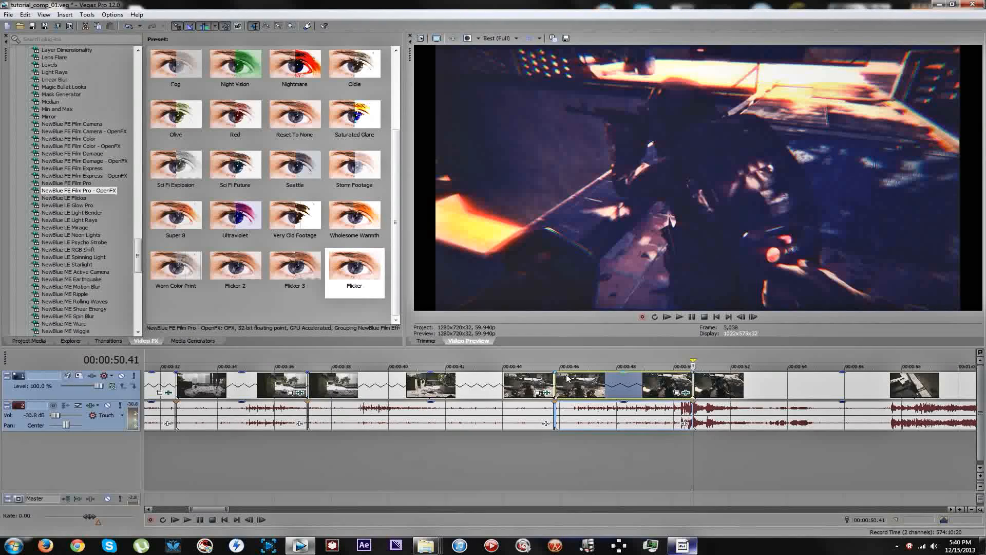
pyautogui.press('Left')
pyautogui.press('Left')
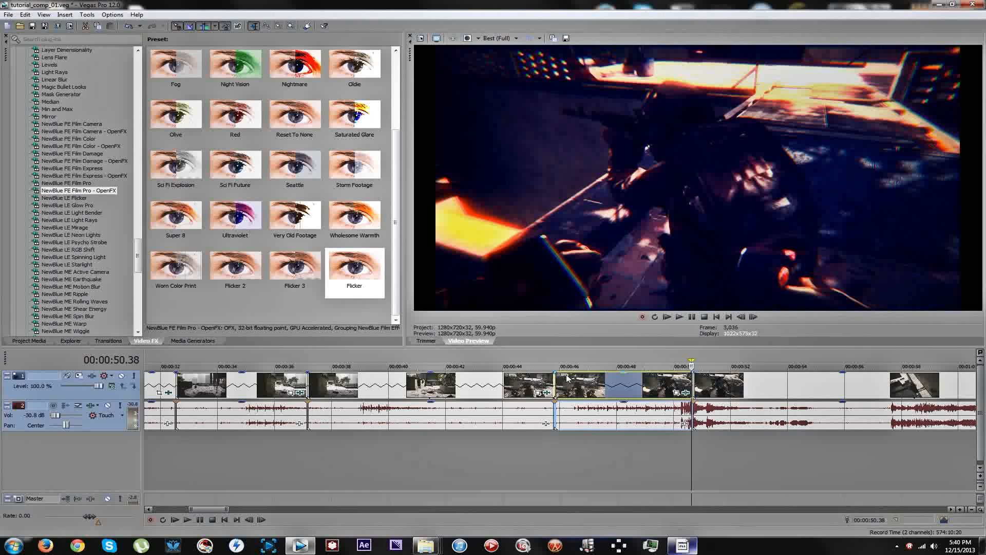
pyautogui.press('Left')
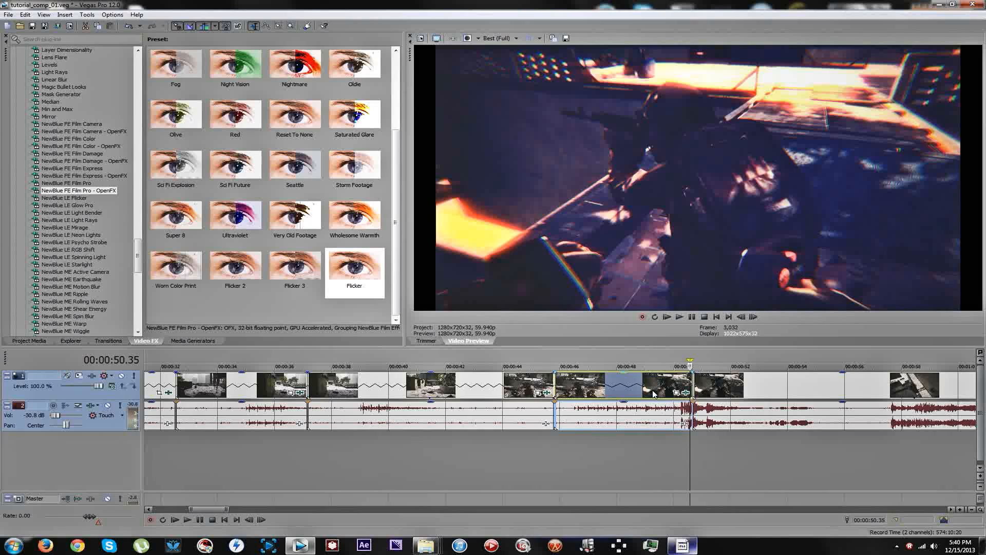
pyautogui.click(665, 381)
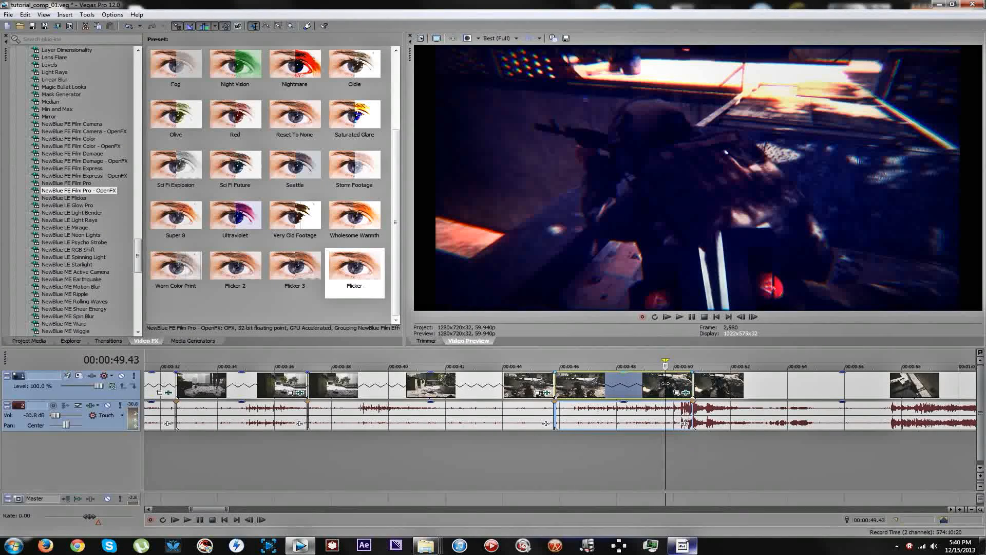
# Try overlapping the slow-motion piece with the previous segment by 0:40 and inserting a NewBlue MB Liquify - OpenFX transition.
pyautogui.click(529, 449)
pyautogui.moveTo(564, 395); pyautogui.dragTo(551, 384)
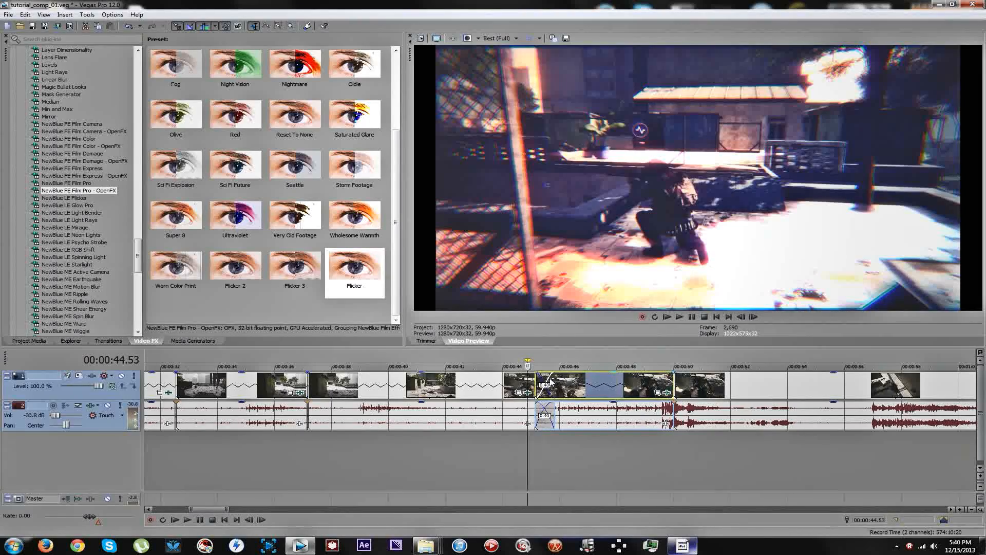
pyautogui.rightClick(550, 384)
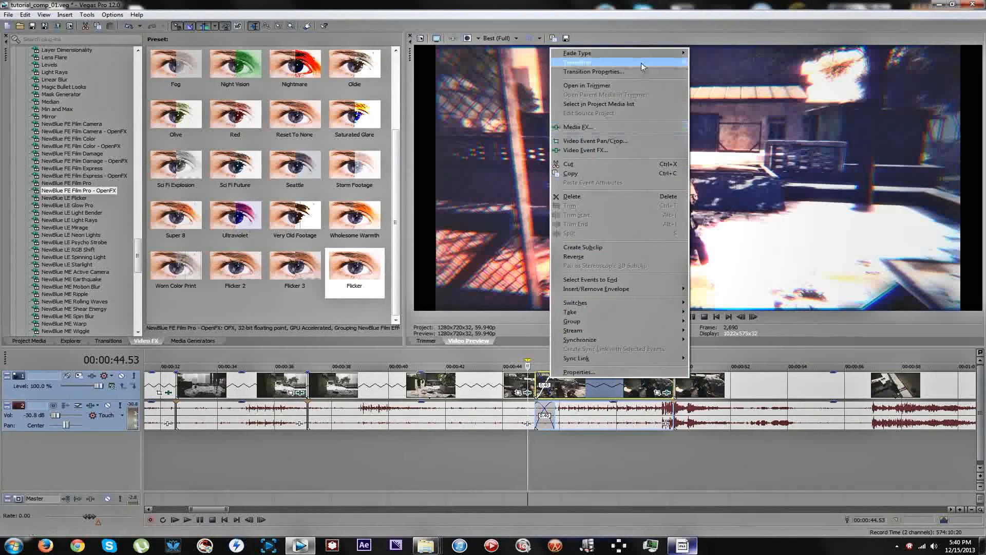
pyautogui.moveTo(639, 62)
pyautogui.click(714, 78)
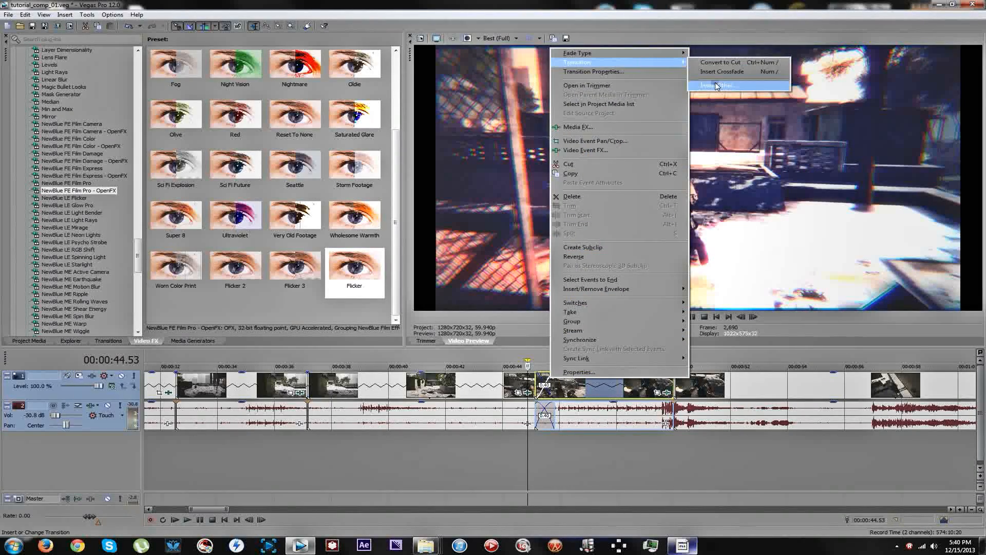
pyautogui.doubleClick(323, 255)
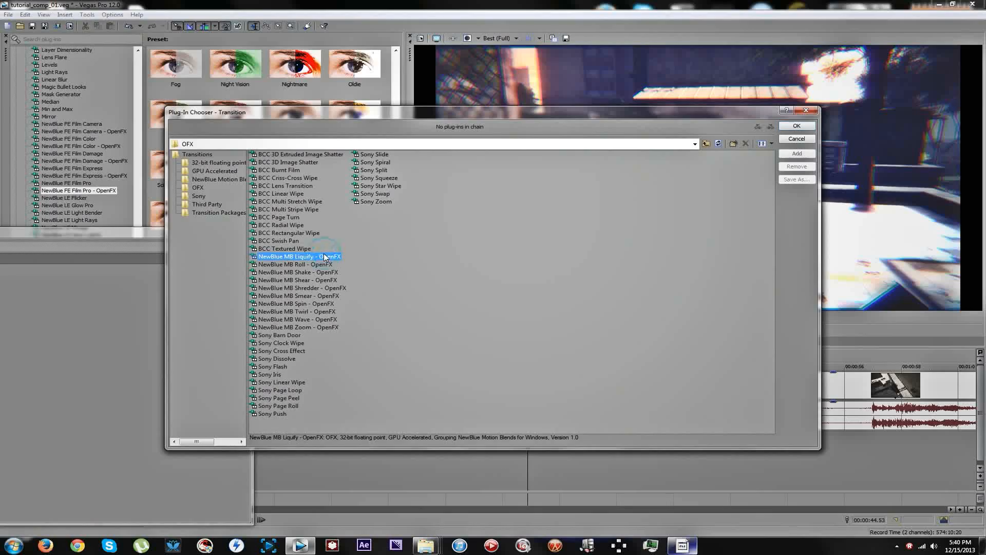
# Apply the Particle Ghost Arriving preset to the Liquify transition and close the effects window.
pyautogui.moveTo(220, 233); pyautogui.dragTo(336, 222)
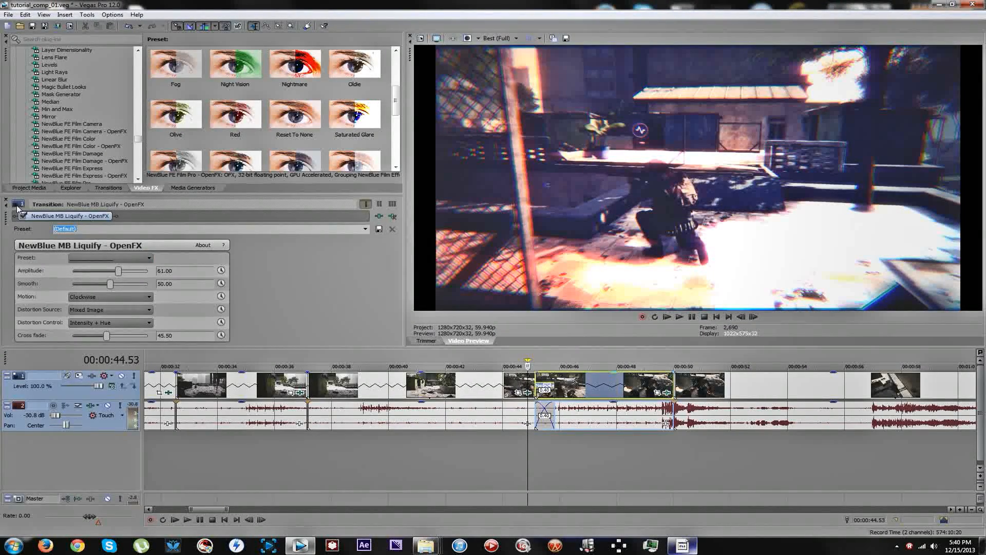
pyautogui.moveTo(8, 220); pyautogui.dragTo(58, 21)
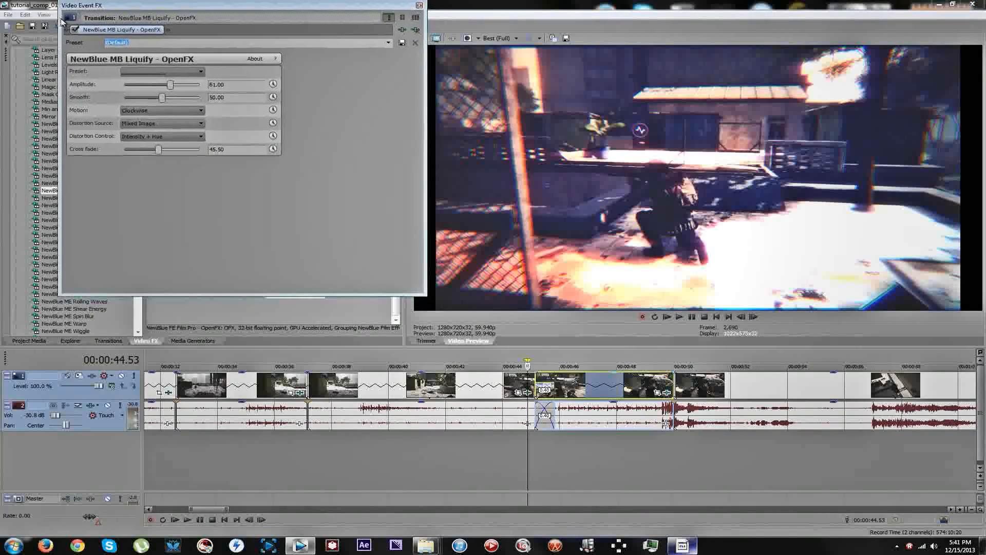
pyautogui.click(383, 45)
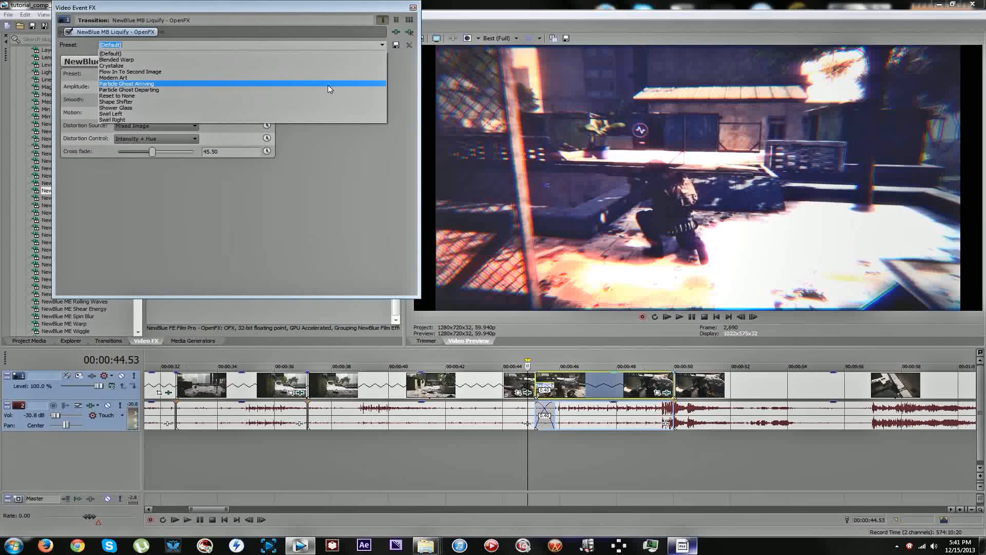
pyautogui.click(328, 84)
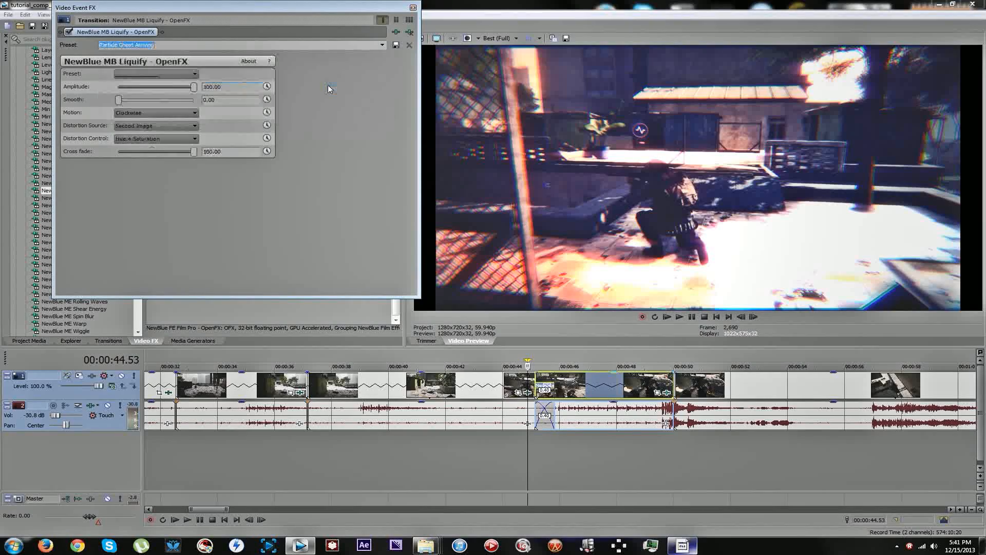
pyautogui.click(412, 6)
# Play back the Liquify transition and move the slow-motion piece off its overlap with the previous segment.
pyautogui.click(541, 381)
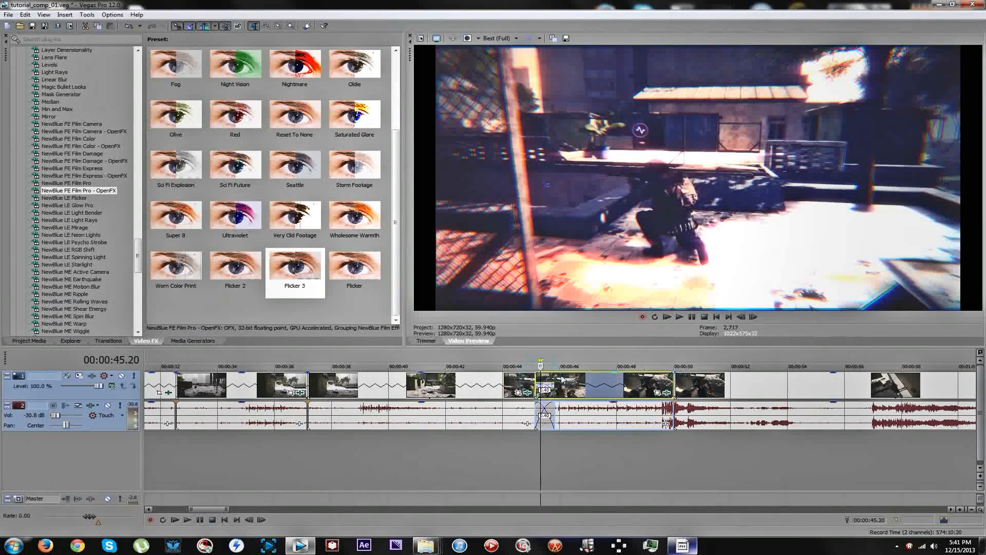
pyautogui.doubleClick(527, 382)
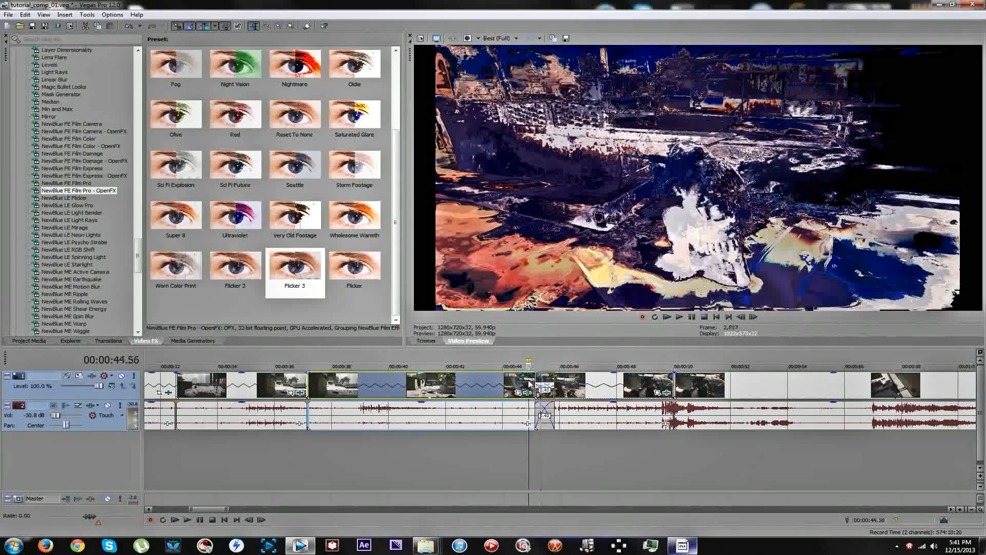
pyautogui.press('space')
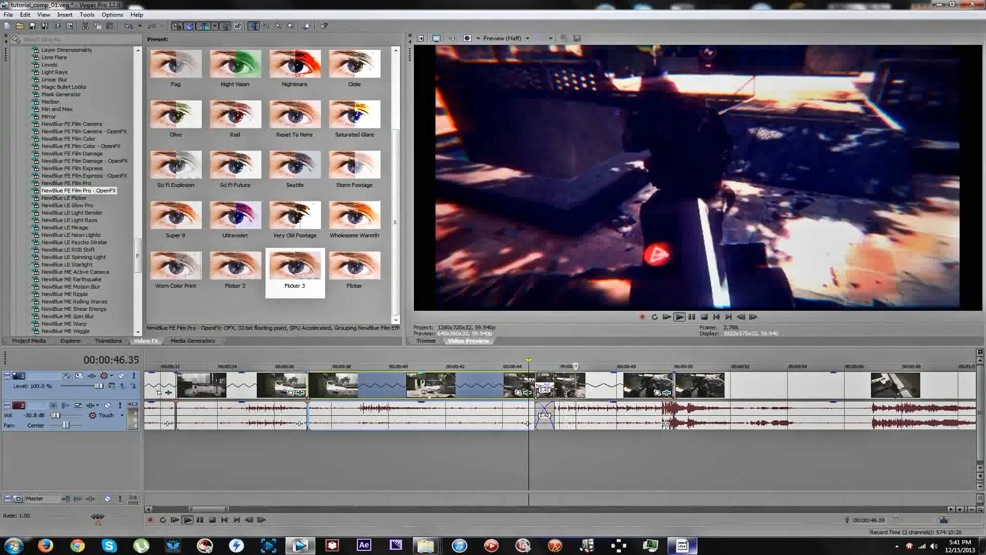
pyautogui.moveTo(574, 387); pyautogui.dragTo(587, 385)
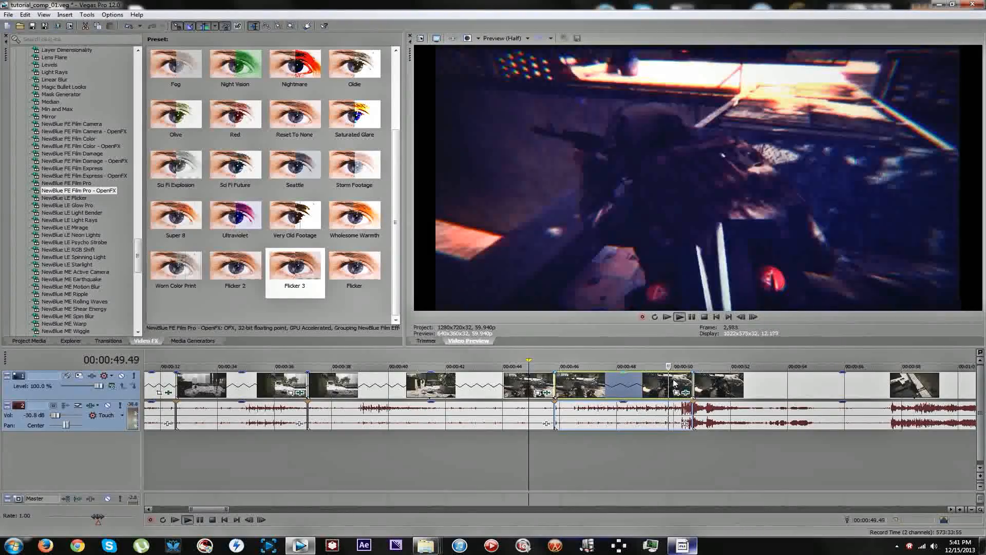
pyautogui.press('space')
# Split the segment following the slow-motion piece at 00:00:51.31.
pyautogui.click(731, 382)
pyautogui.click(711, 384)
pyautogui.click(717, 387)
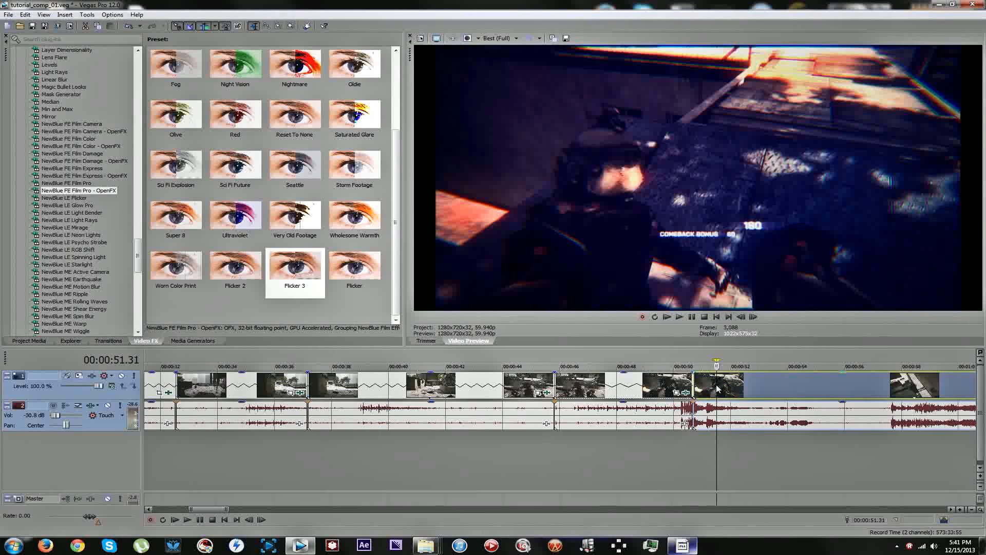
pyautogui.press('s')
# Split off a short piece just after the 00:00:51.31 cut and stretch it into slow motion.
pyautogui.click(736, 382)
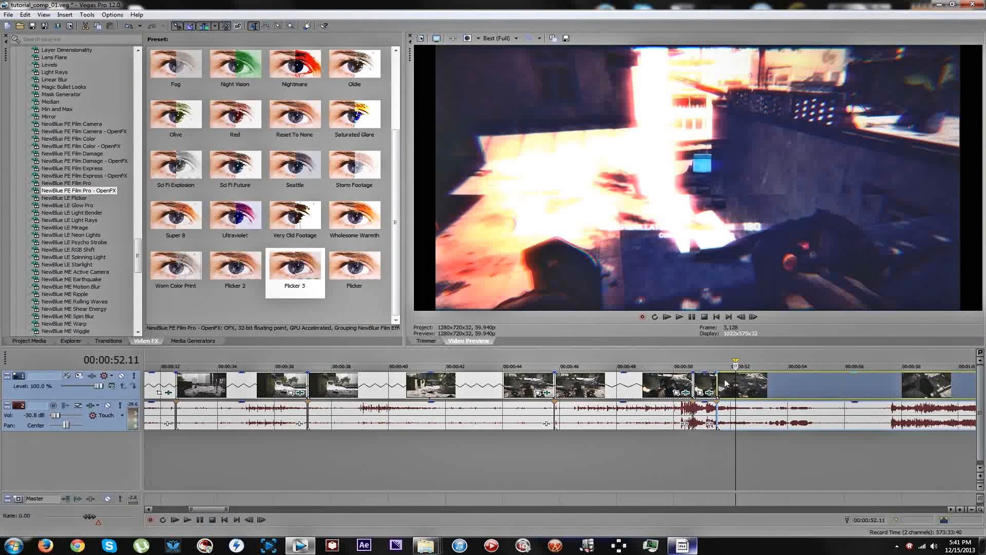
pyautogui.click(724, 381)
pyautogui.press('s')
pyautogui.moveTo(724, 384); pyautogui.dragTo(814, 385)
# Play the sequence from 00:00:50.56 to the end of the clip and view the whole timeline.
pyautogui.click(699, 458)
pyautogui.press('space')
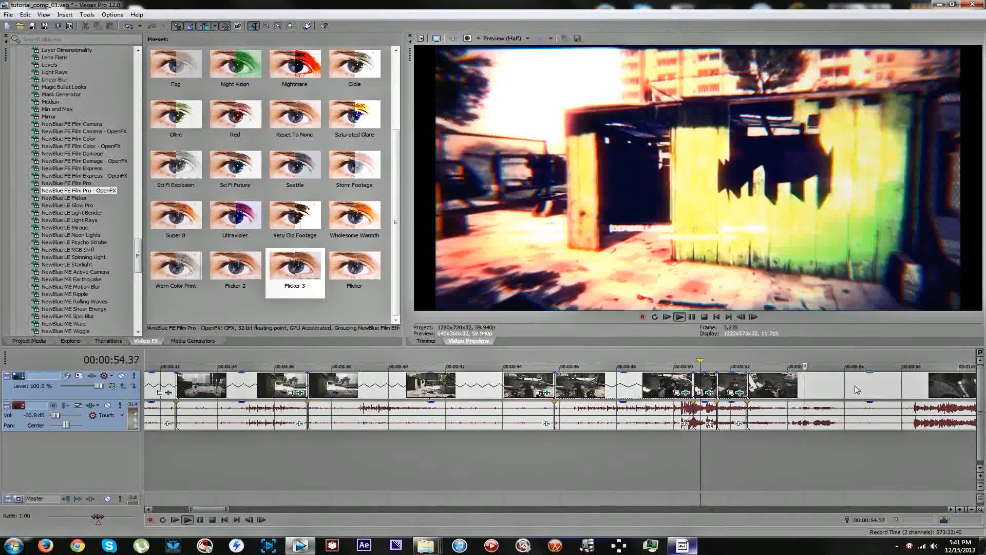
pyautogui.scroll(-3, 714, 375)
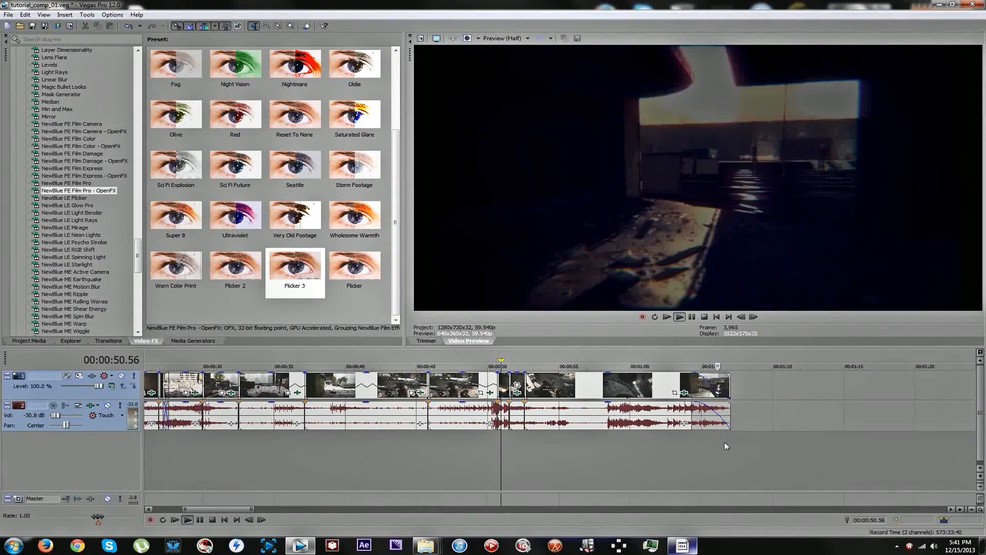
pyautogui.press('space')
pyautogui.scroll(-8, 357, 380)
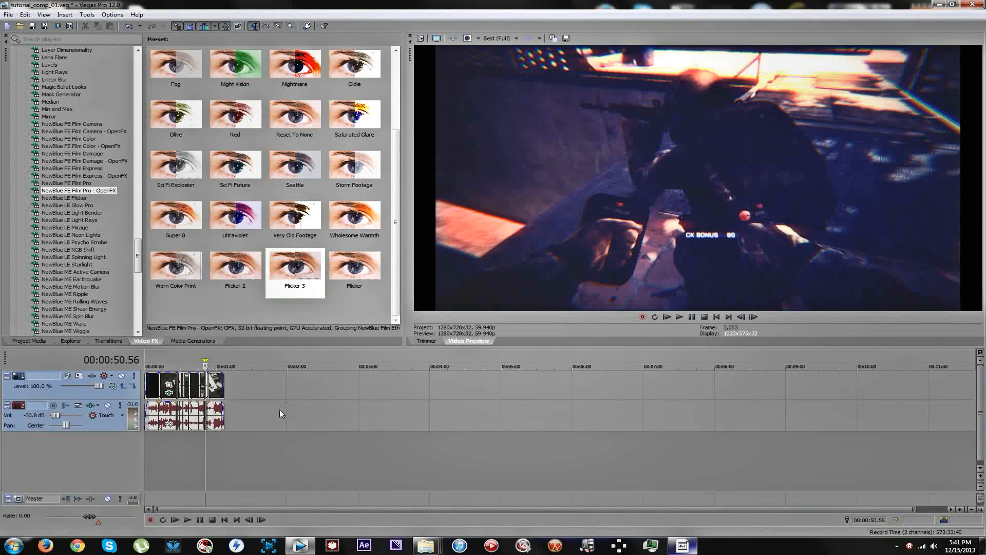
pyautogui.scroll(5, 280, 410)
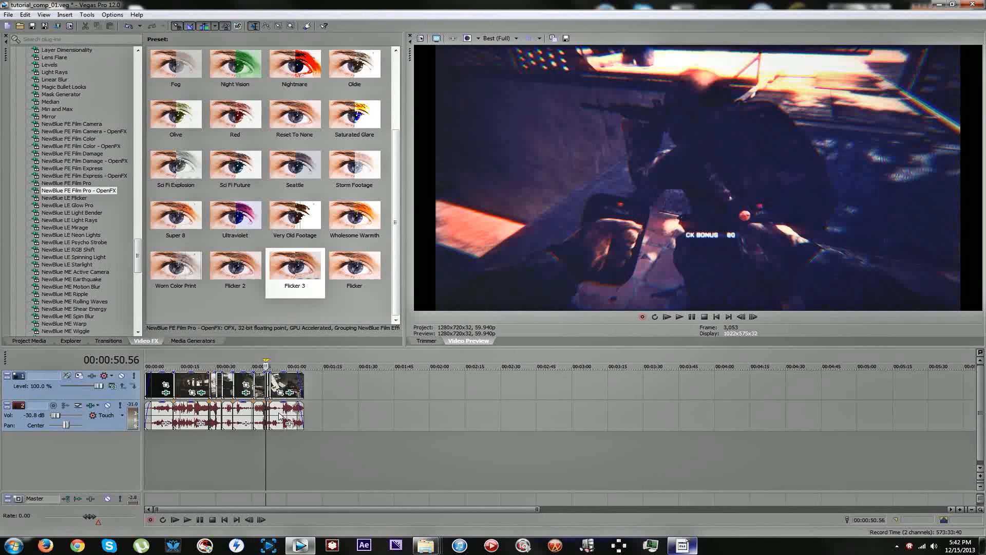
# Select the whole edited clip as the loop region and set up a render named tutorial_comp_01ww.wmv.
pyautogui.moveTo(304, 439); pyautogui.dragTo(128, 422)
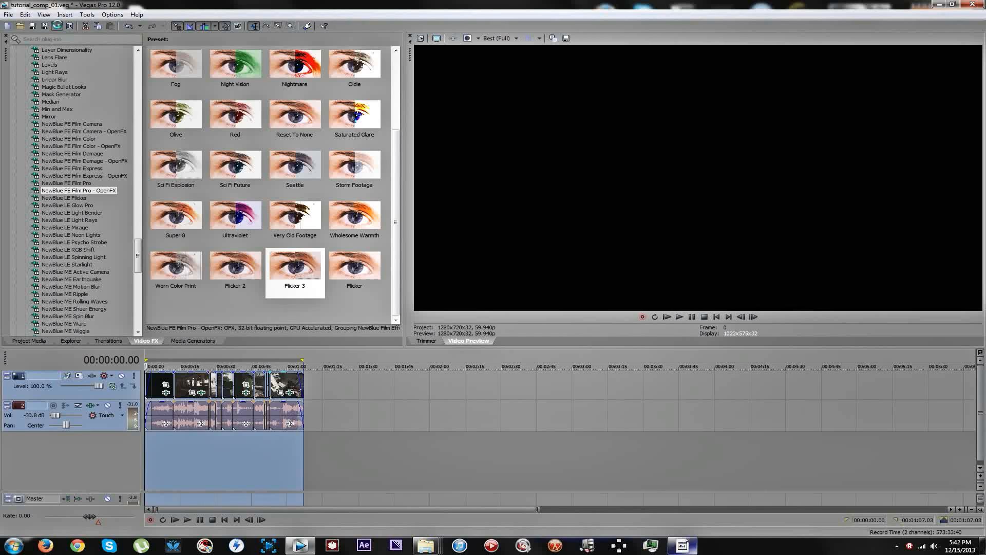
pyautogui.click(56, 26)
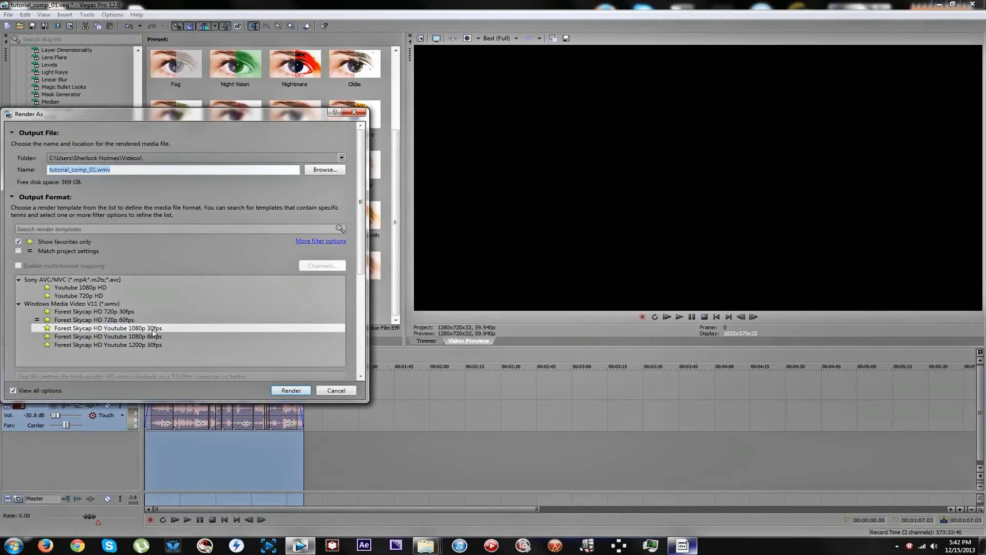
pyautogui.click(95, 169)
pyautogui.write('ww')
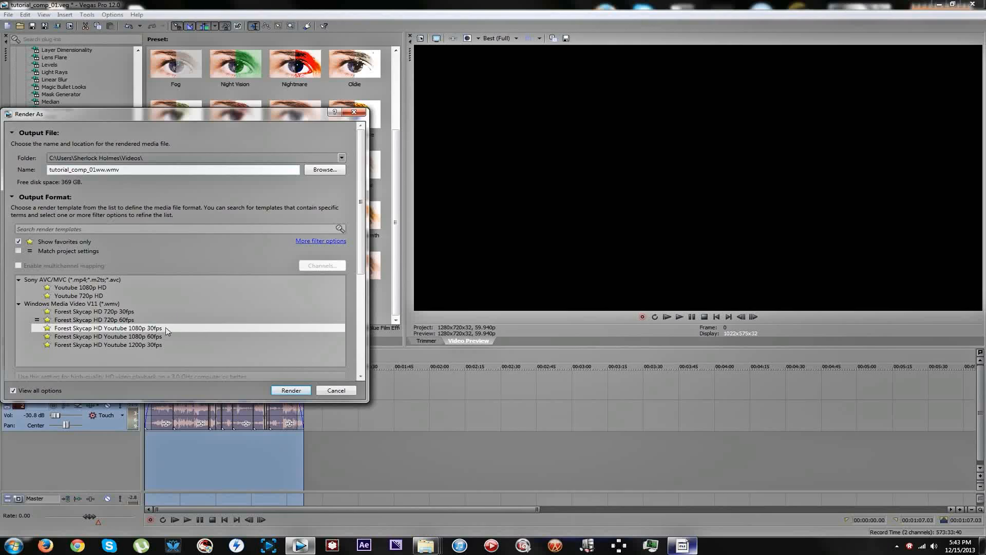
# Choose the Forest Skycap HD Youtube 1080p 30fps render template under Windows Media Video V11.
pyautogui.click(135, 337)
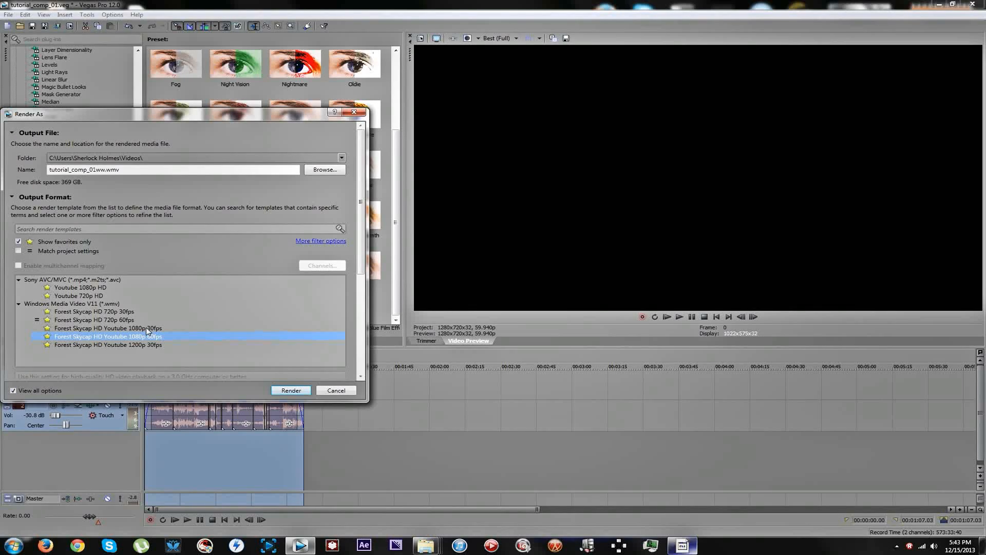
pyautogui.click(132, 328)
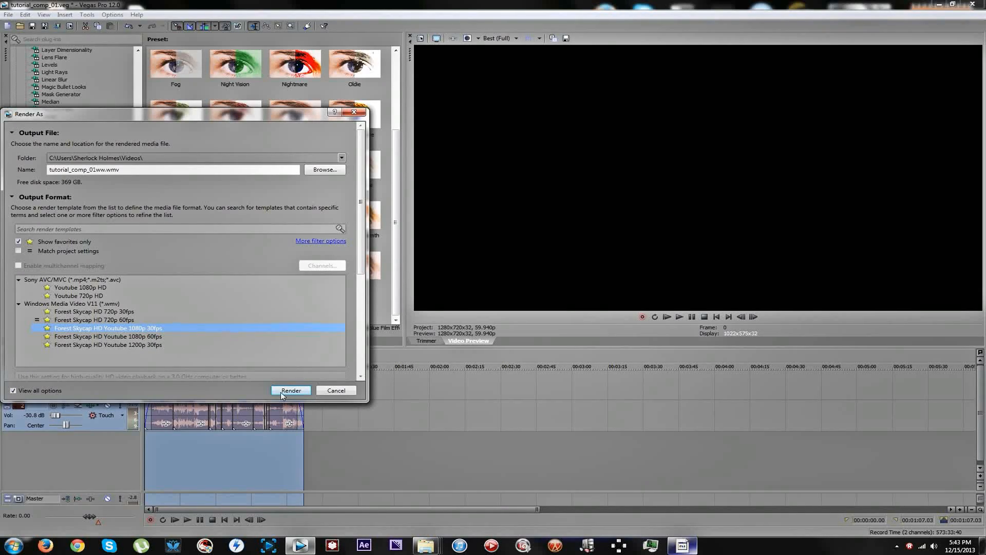
pyautogui.moveTo(362, 272); pyautogui.dragTo(362, 366)
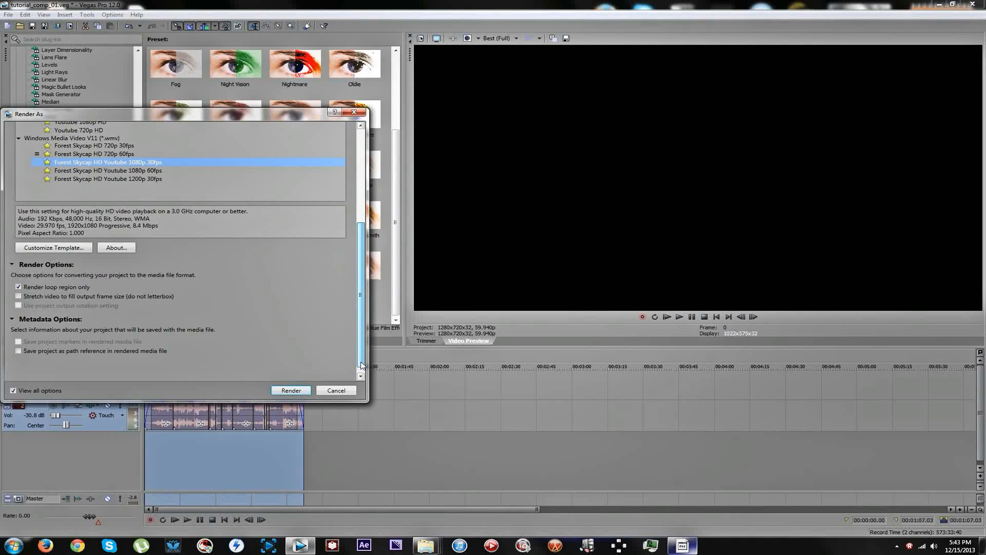
# Customize the render template's video settings to a height of 1080 pixels and a frame rate of 30.000 fps.
pyautogui.click(57, 248)
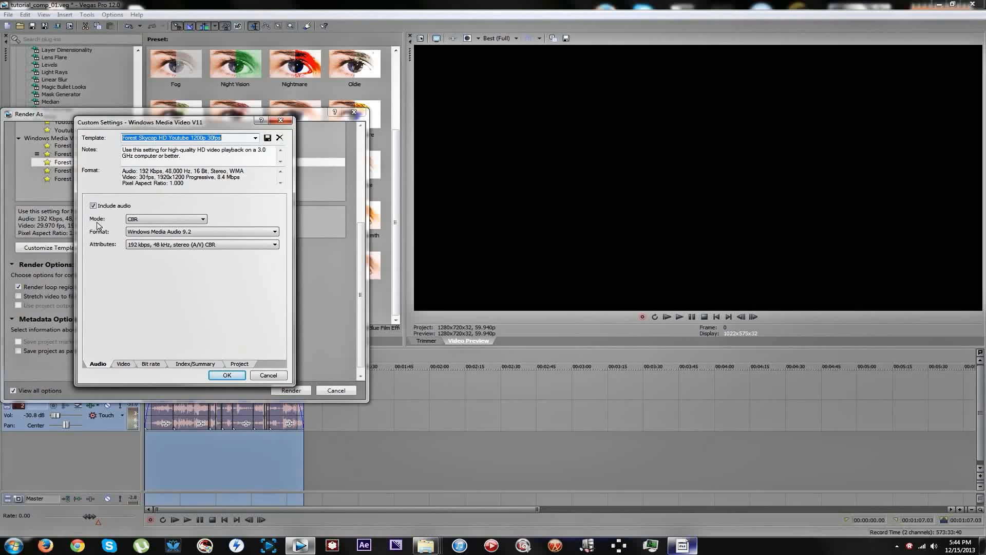
pyautogui.click(113, 363)
pyautogui.click(121, 364)
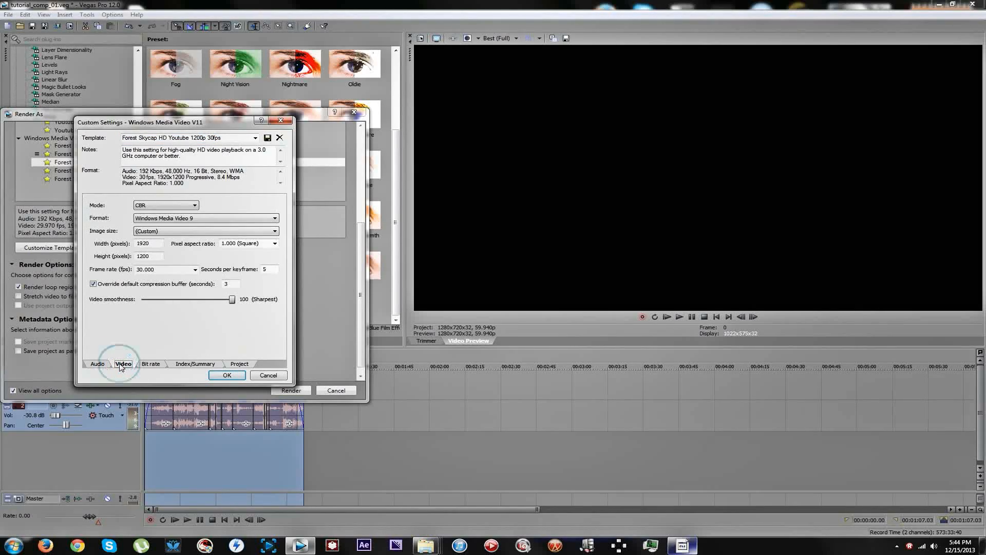
pyautogui.doubleClick(157, 255)
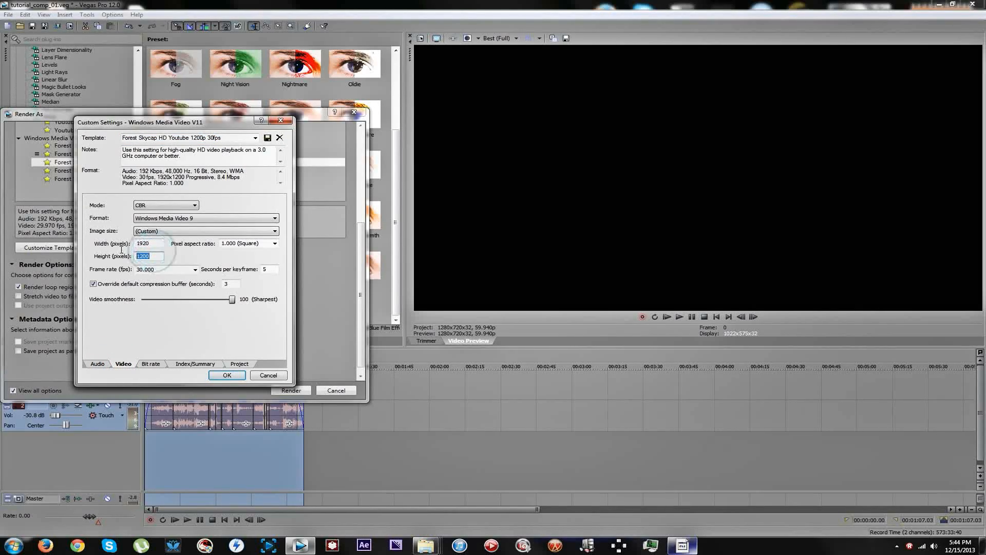
pyautogui.write('1080')
pyautogui.click(196, 269)
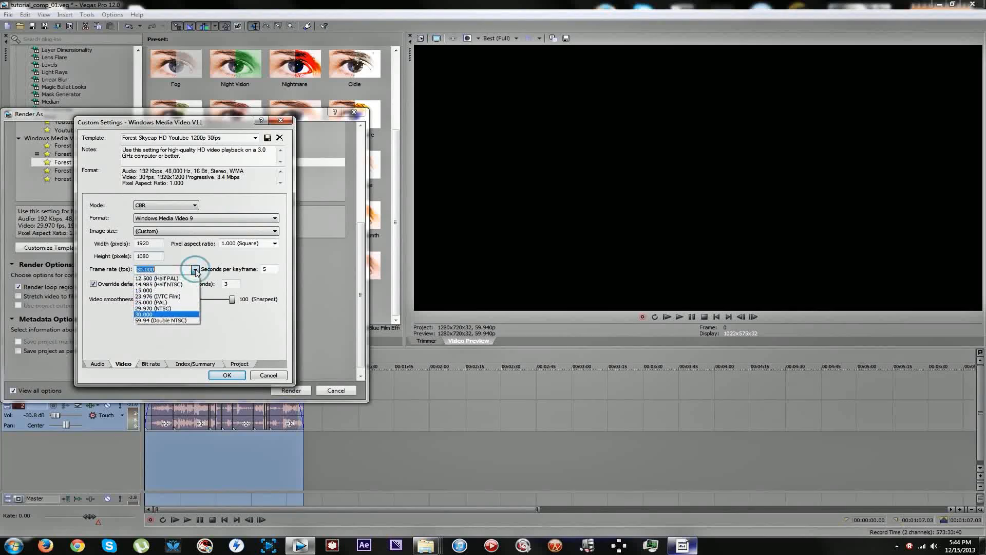
pyautogui.click(193, 314)
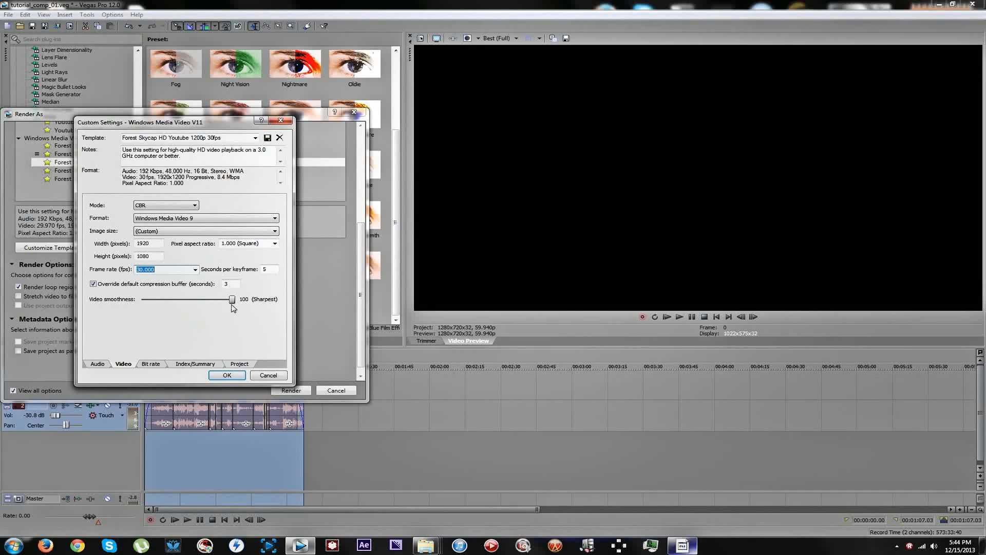
# Review the template's bit rate, index/summary and project settings, and accept the custom settings.
pyautogui.click(154, 364)
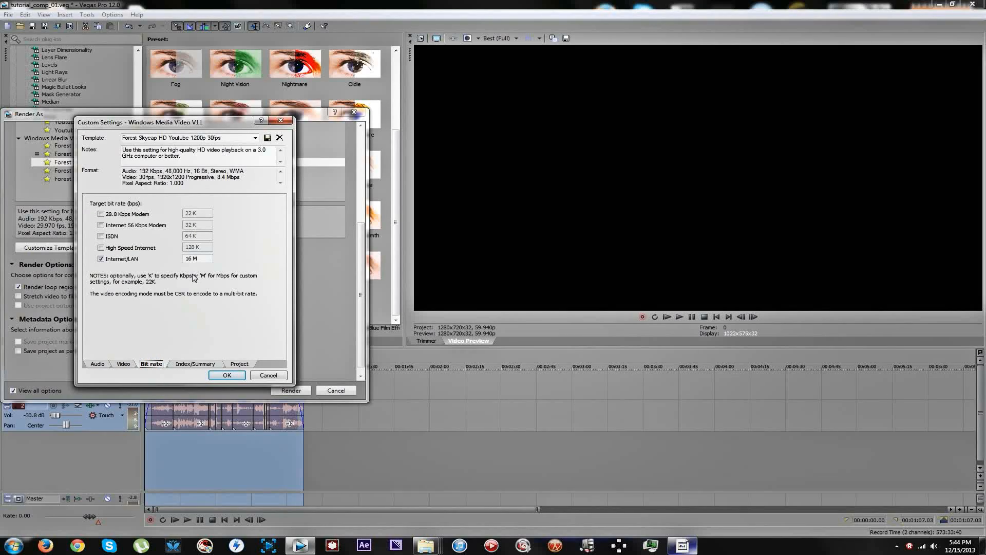
pyautogui.click(181, 365)
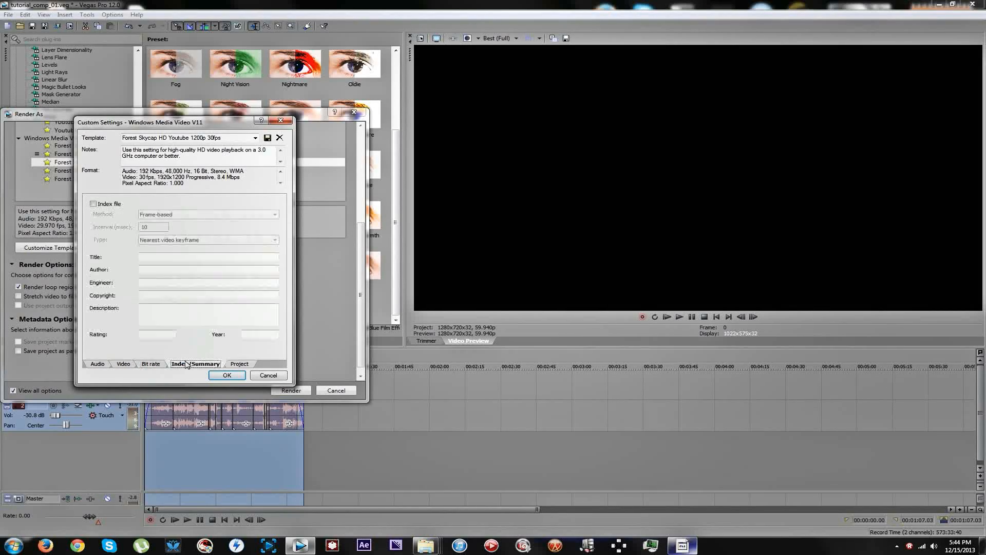
pyautogui.click(240, 363)
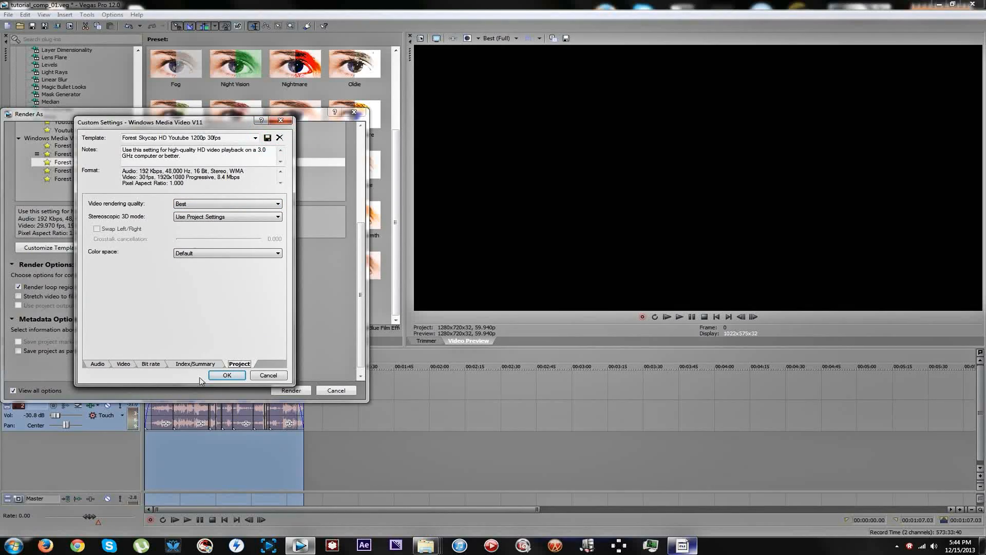
pyautogui.click(227, 375)
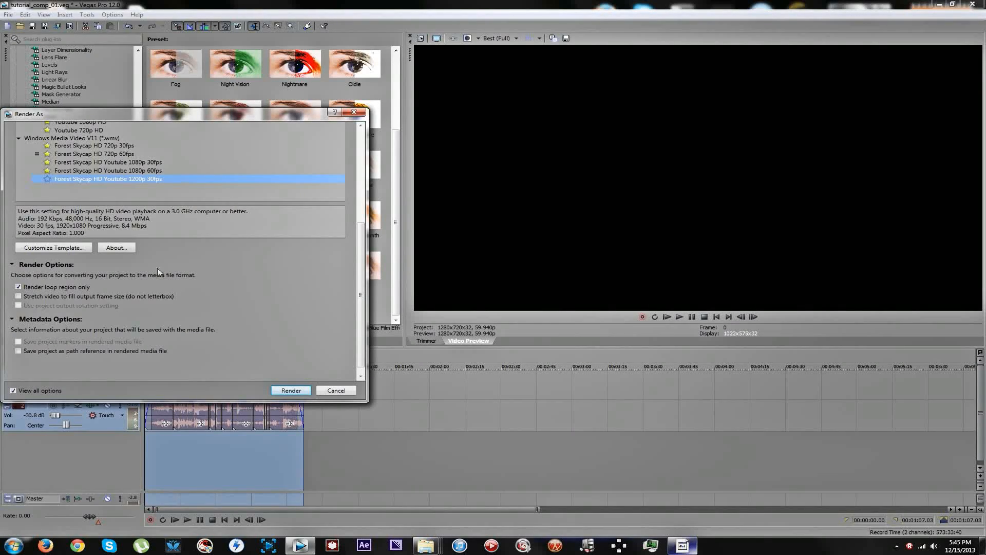
# Render the clip with the customized template and open the folder containing the finished file.
pyautogui.click(290, 390)
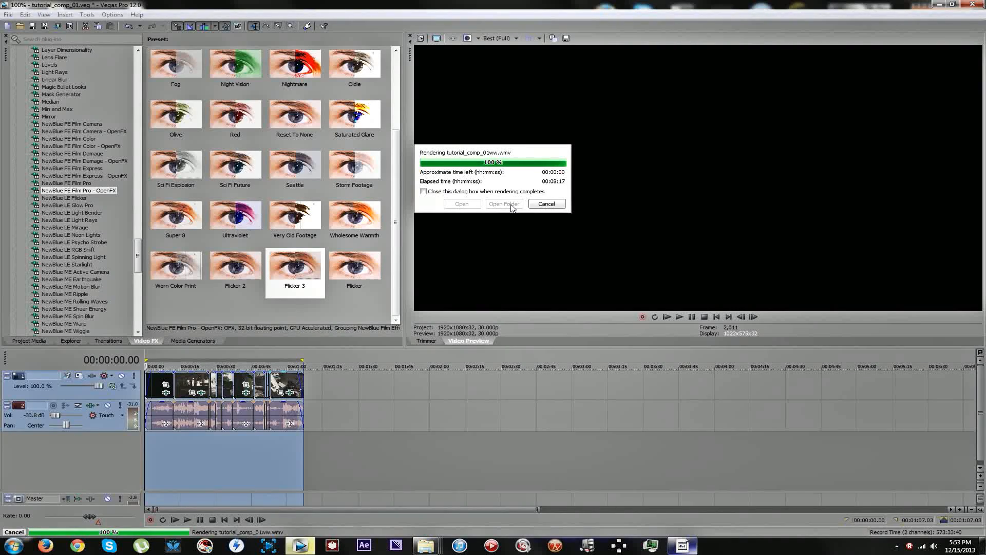
pyautogui.click(505, 204)
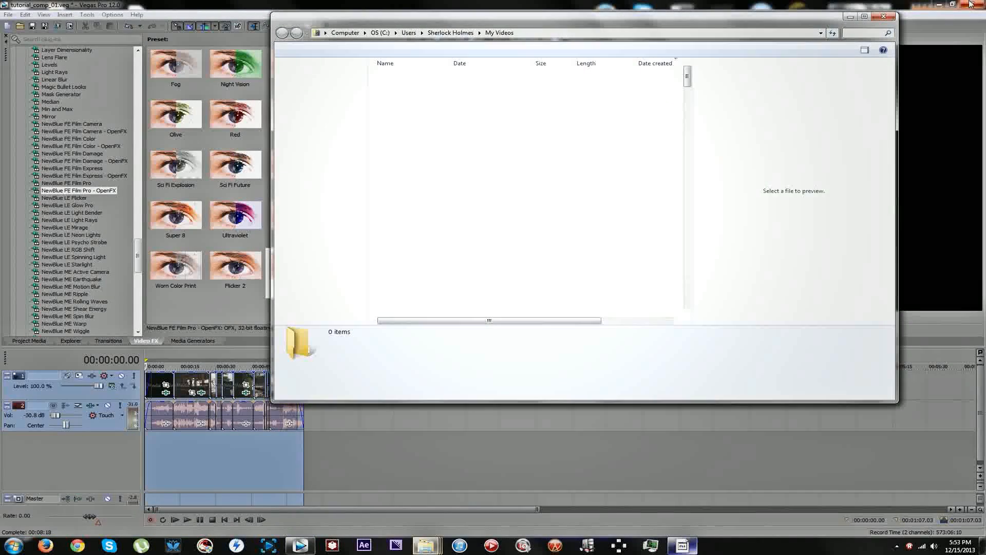
# Return to the Vegas Pro project and save it as a new version named tutorial_comp_02.
pyautogui.click(305, 3)
pyautogui.click(44, 26)
pyautogui.click(499, 274)
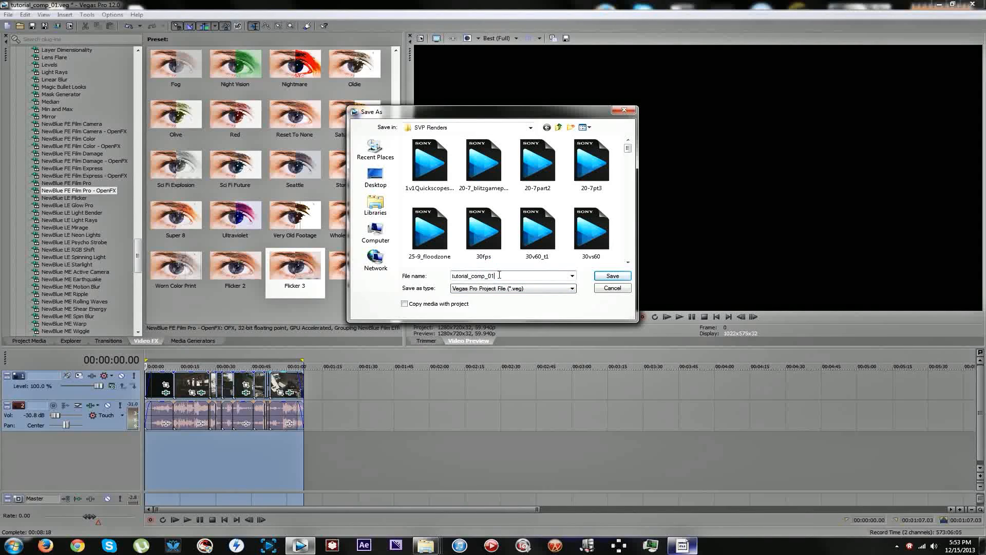
pyautogui.press('BackSpace')
pyautogui.write('2')
pyautogui.click(612, 275)
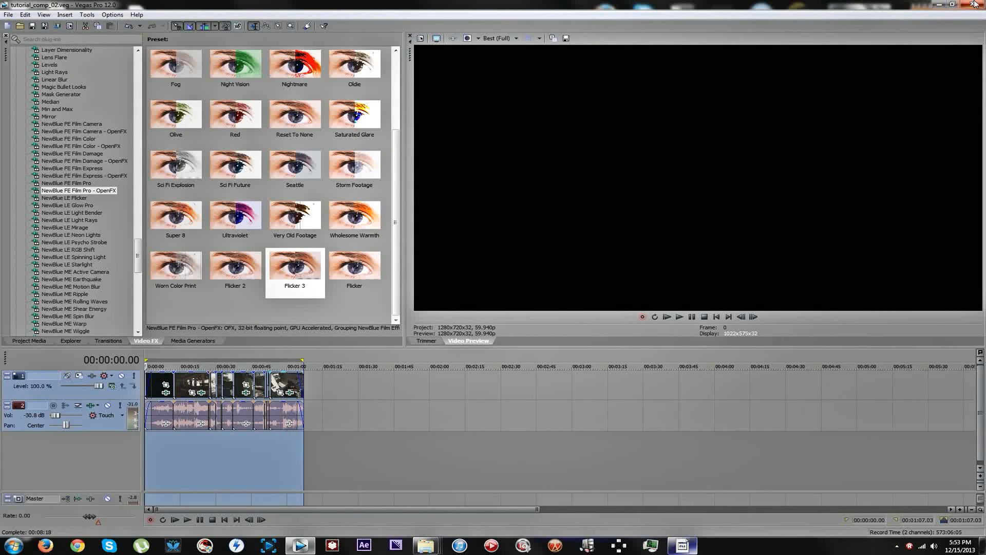
# Minimize Vegas Pro and open the rendered tutorial_comp_01ww video with Windows Media Player.
pyautogui.click(939, 4)
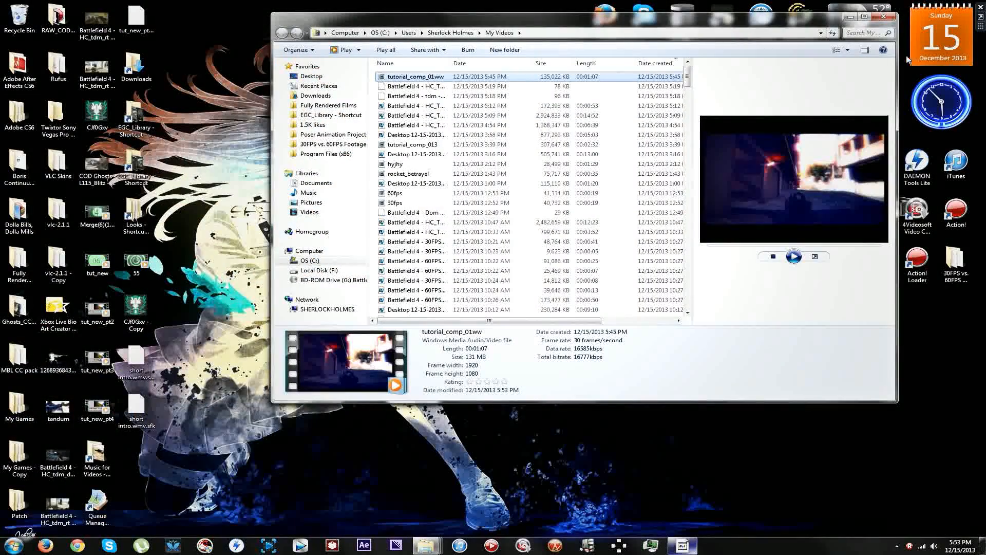
pyautogui.rightClick(436, 79)
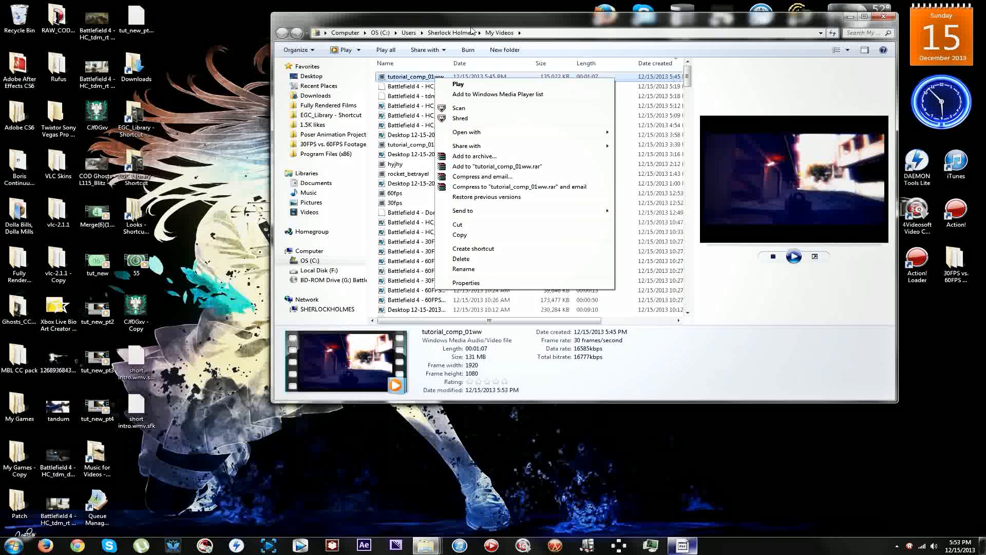
pyautogui.moveTo(596, 132)
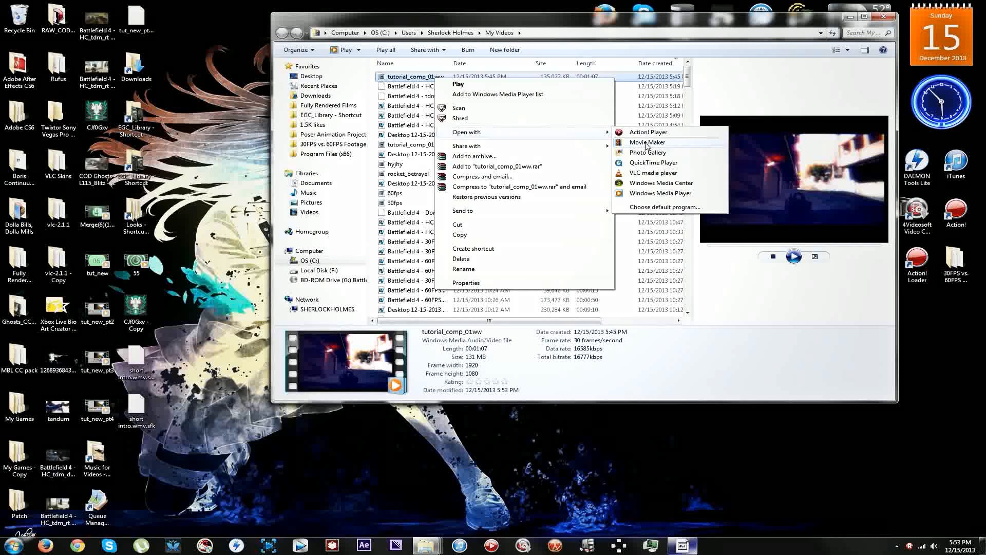
pyautogui.click(671, 194)
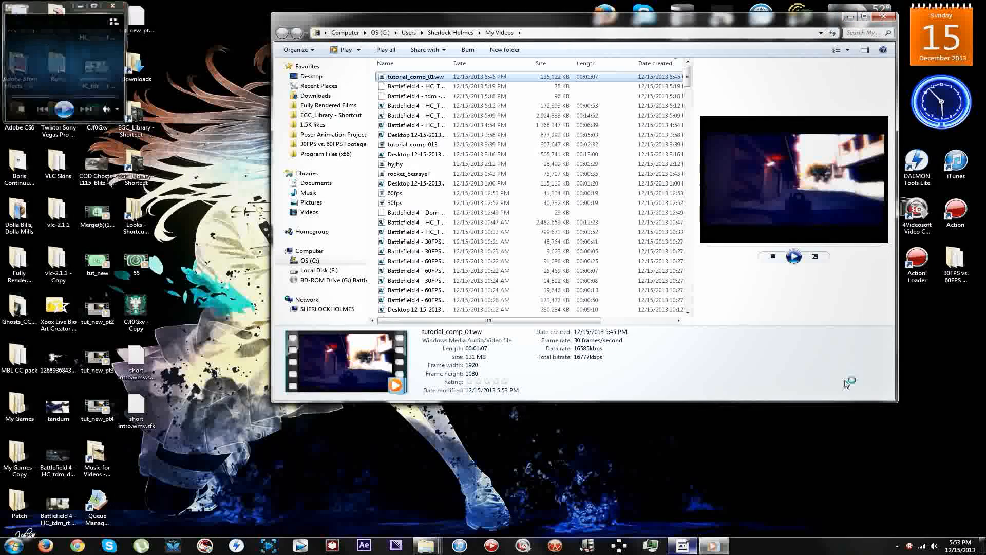